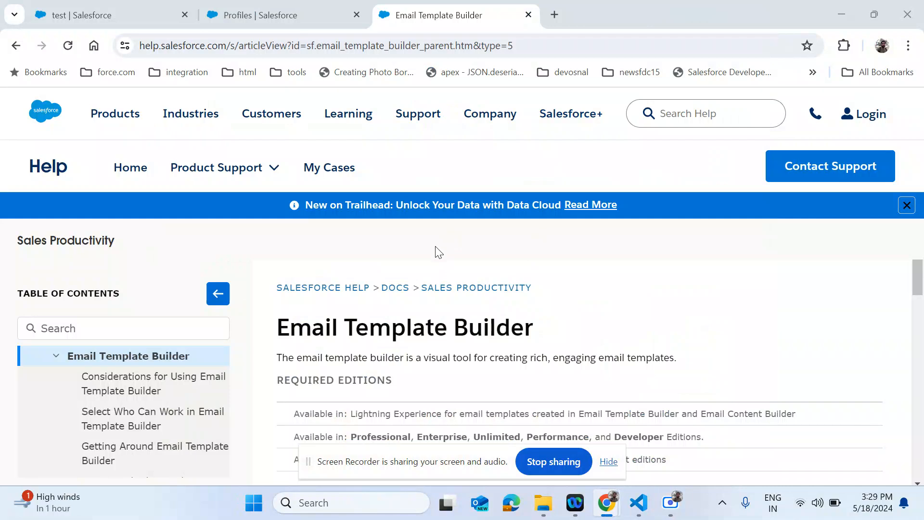
- Highlight the Email Template Builder heading, hide the sharing bar, and switch to the 'test' template record
{"action": "left_click_drag", "start_coordinate": [275, 331], "coordinate": [539, 345]}
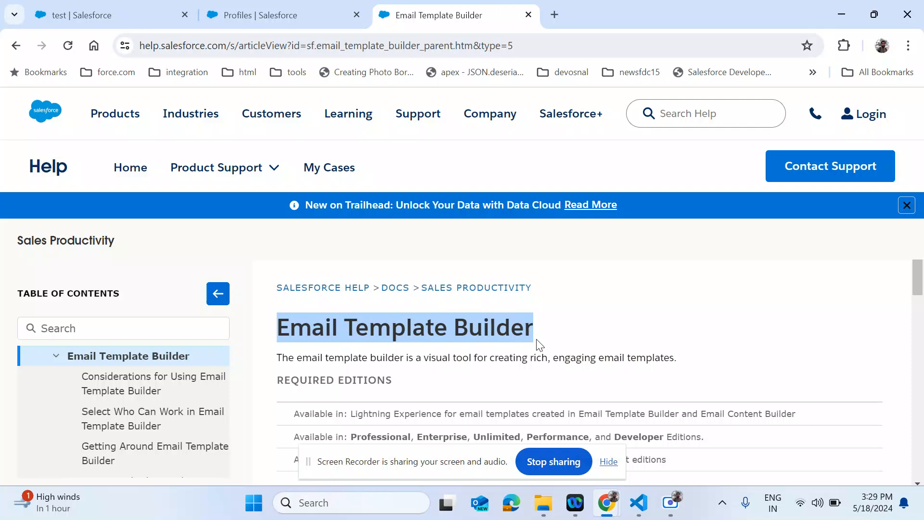
{"action": "left_click", "coordinate": [608, 460]}
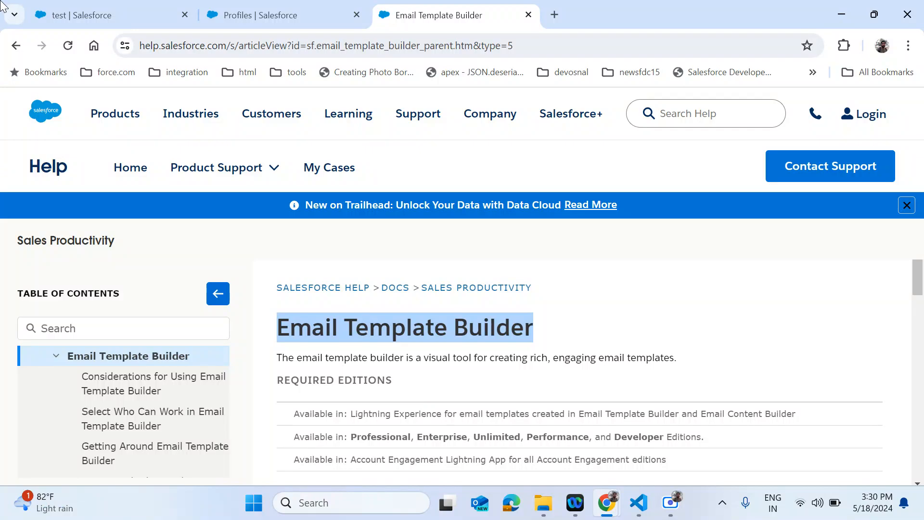
{"action": "left_click", "coordinate": [79, 13]}
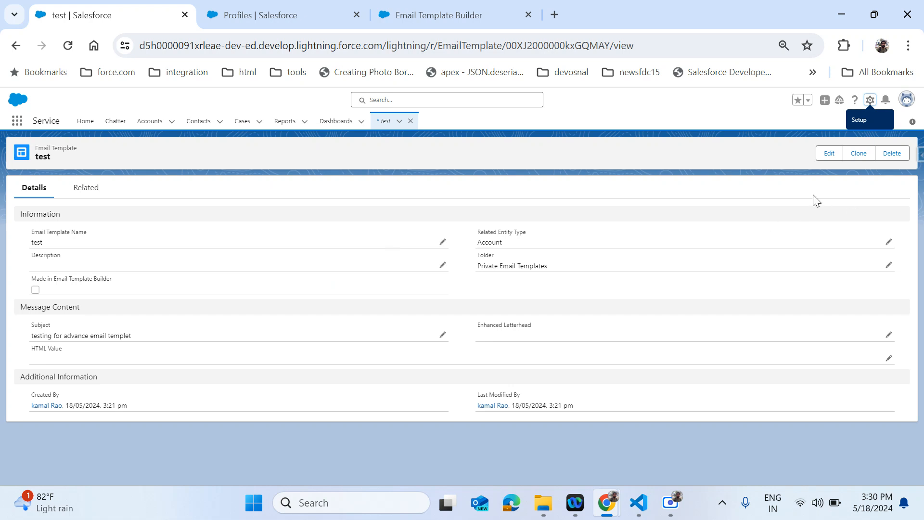
{"action": "left_click", "coordinate": [827, 153]}
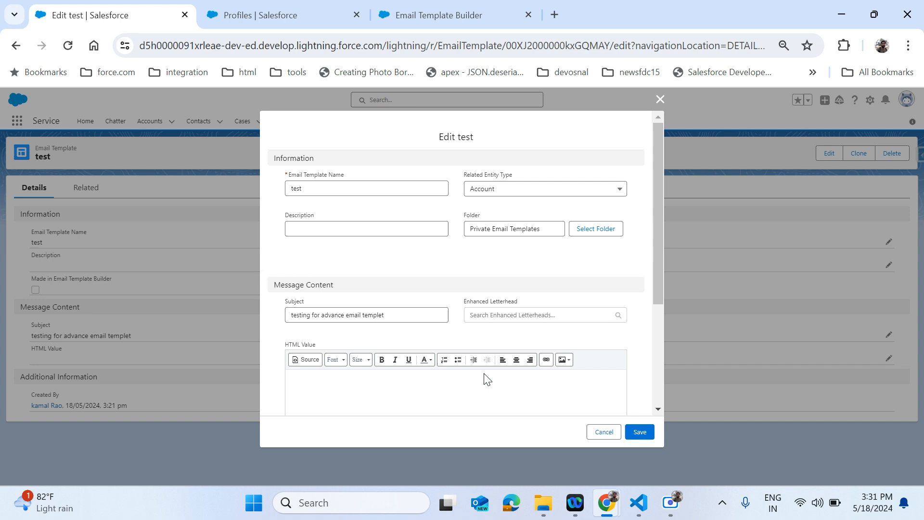
{"action": "scroll", "coordinate": [396, 386], "scroll_direction": "down", "scroll_amount": 2}
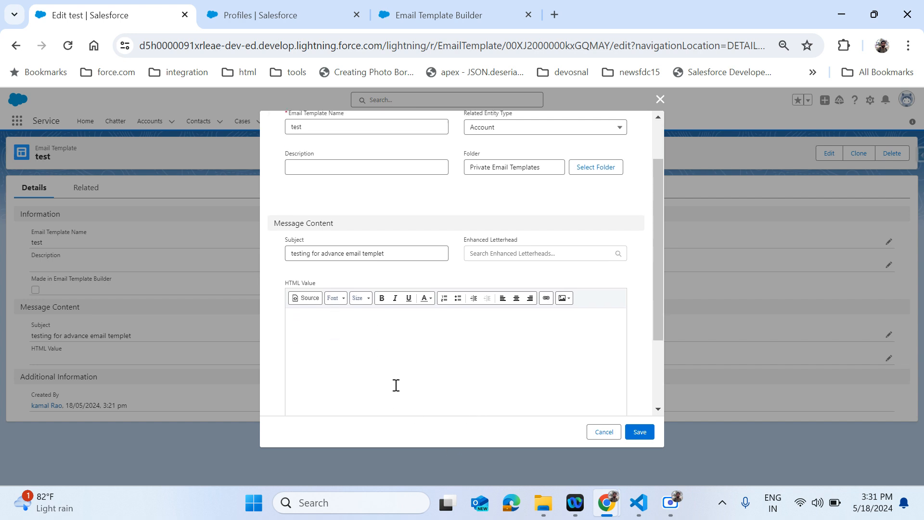
{"action": "left_click", "coordinate": [418, 298]}
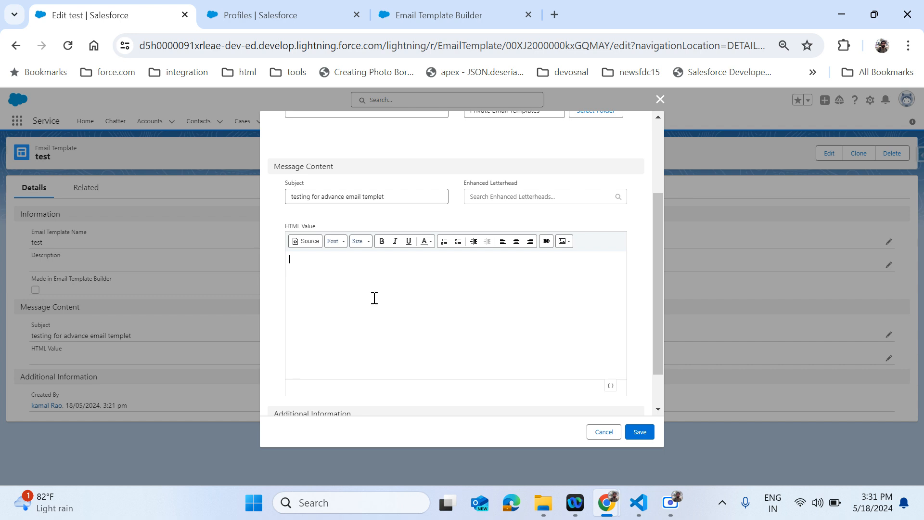
{"action": "scroll", "coordinate": [422, 345], "scroll_direction": "down", "scroll_amount": 1}
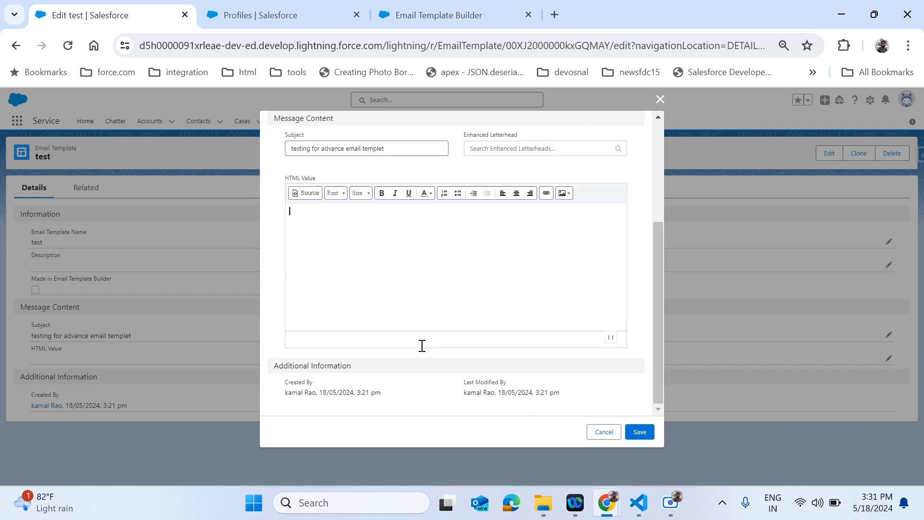
{"action": "scroll", "coordinate": [489, 315], "scroll_direction": "up", "scroll_amount": 1}
{"action": "scroll", "coordinate": [488, 314], "scroll_direction": "down", "scroll_amount": 1}
{"action": "left_click", "coordinate": [303, 192]}
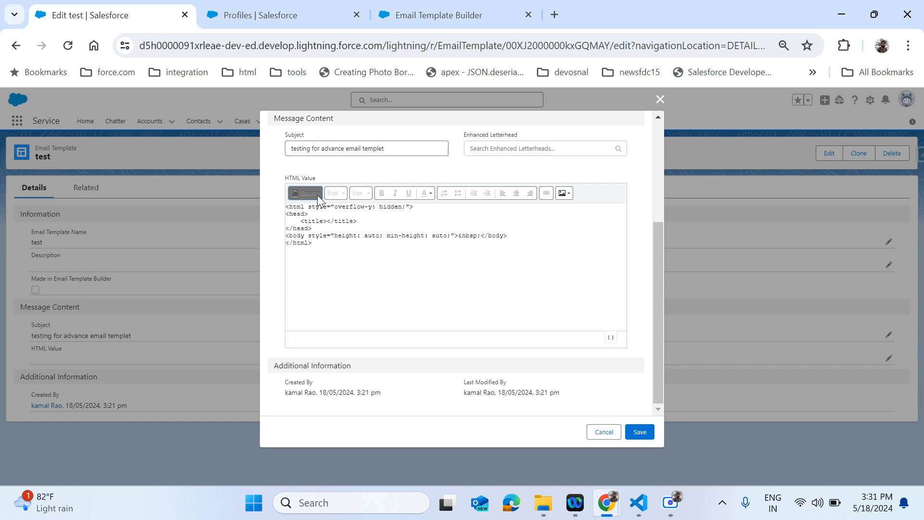
{"action": "left_click", "coordinate": [316, 194]}
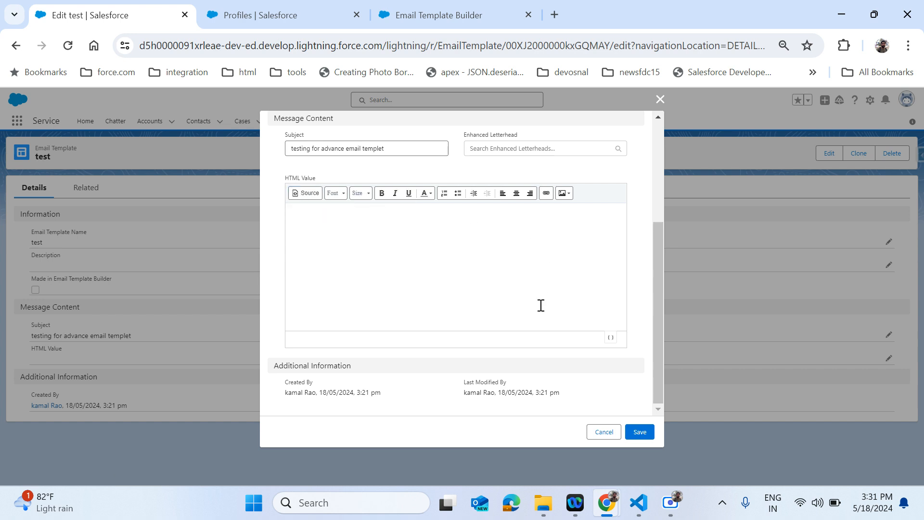
{"action": "scroll", "coordinate": [540, 305], "scroll_direction": "up", "scroll_amount": 4}
{"action": "scroll", "coordinate": [541, 305], "scroll_direction": "down", "scroll_amount": 2}
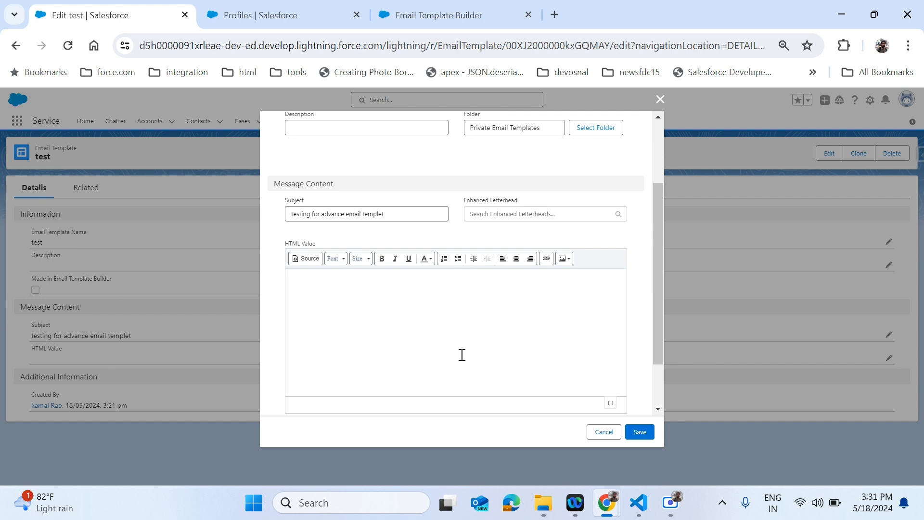
{"action": "scroll", "coordinate": [435, 341], "scroll_direction": "down", "scroll_amount": 2}
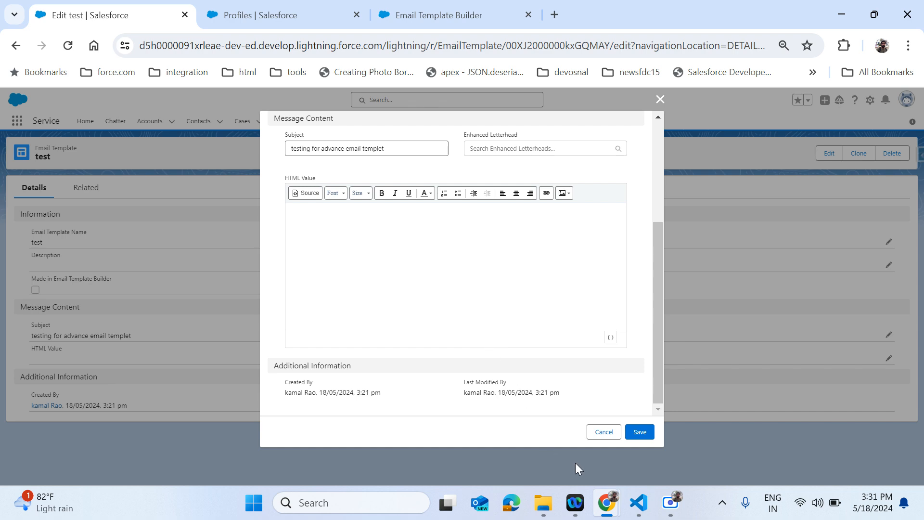
{"action": "left_click", "coordinate": [603, 432]}
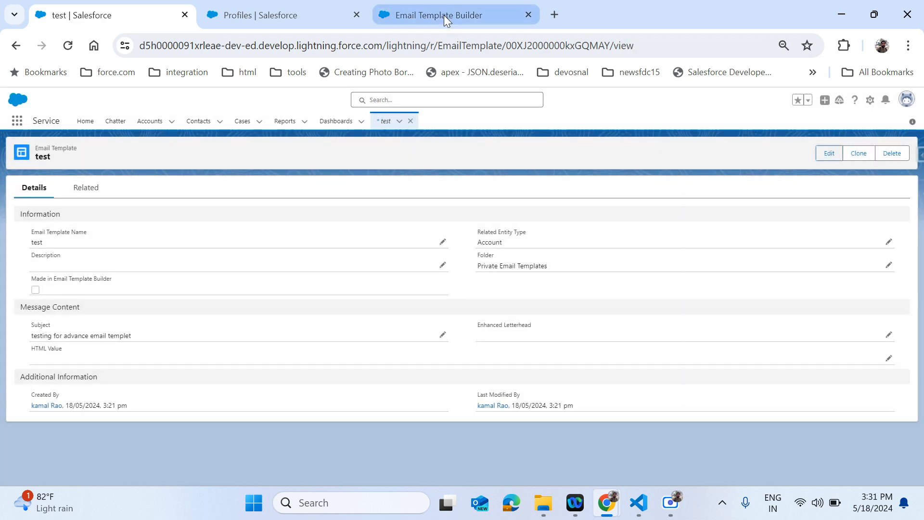
- Return to the Email Template Builder help article
{"action": "left_click", "coordinate": [444, 15]}
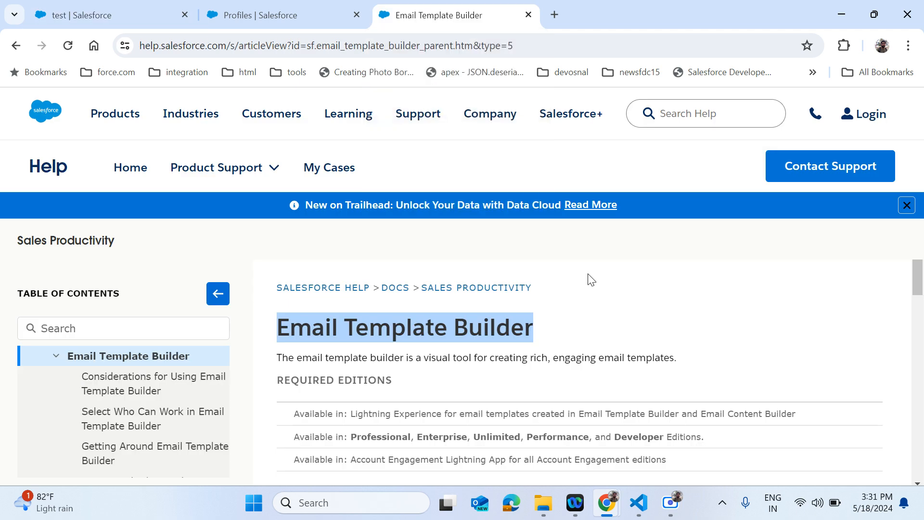
{"action": "scroll", "coordinate": [589, 343], "scroll_direction": "down", "scroll_amount": 2}
{"action": "scroll", "coordinate": [588, 339], "scroll_direction": "up", "scroll_amount": 2}
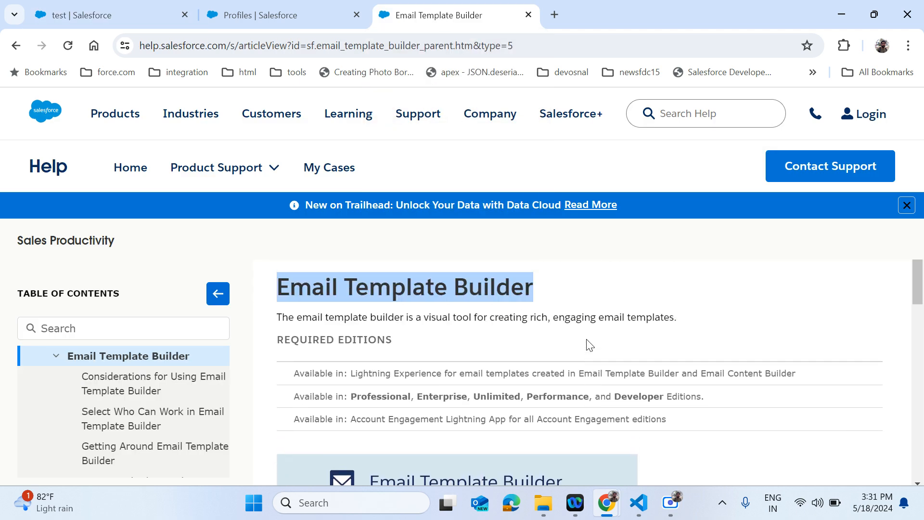
{"action": "scroll", "coordinate": [586, 339], "scroll_direction": "down", "scroll_amount": 1}
{"action": "scroll", "coordinate": [588, 342], "scroll_direction": "up", "scroll_amount": 1}
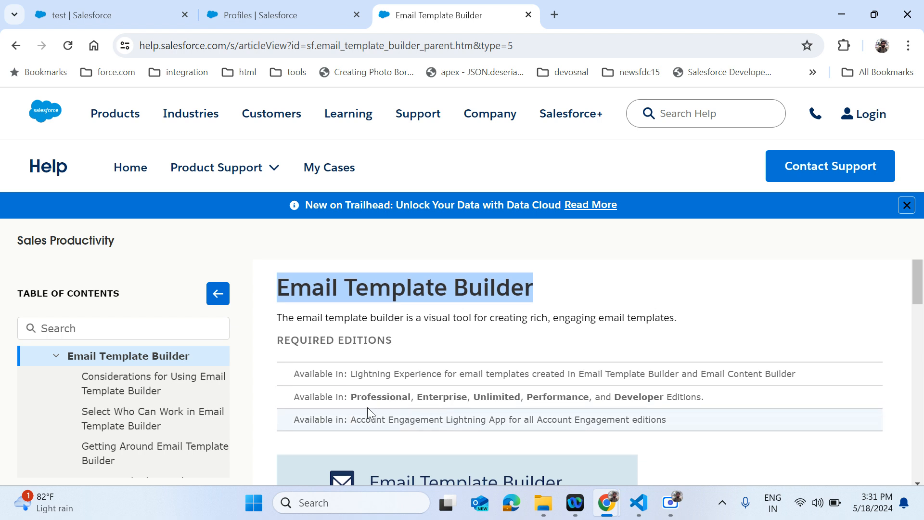
- Highlight the supported editions row, then scroll through the article's overview screenshots
{"action": "left_click_drag", "start_coordinate": [351, 396], "coordinate": [735, 391]}
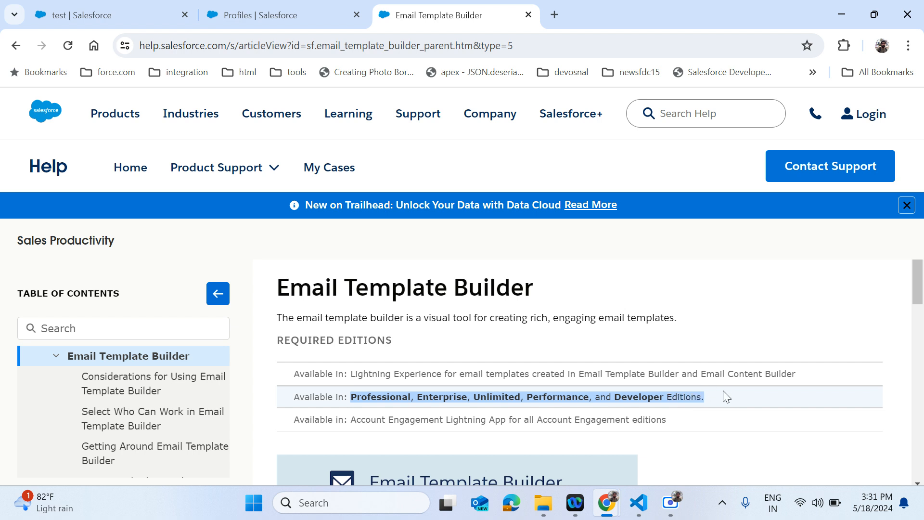
{"action": "left_click", "coordinate": [723, 391]}
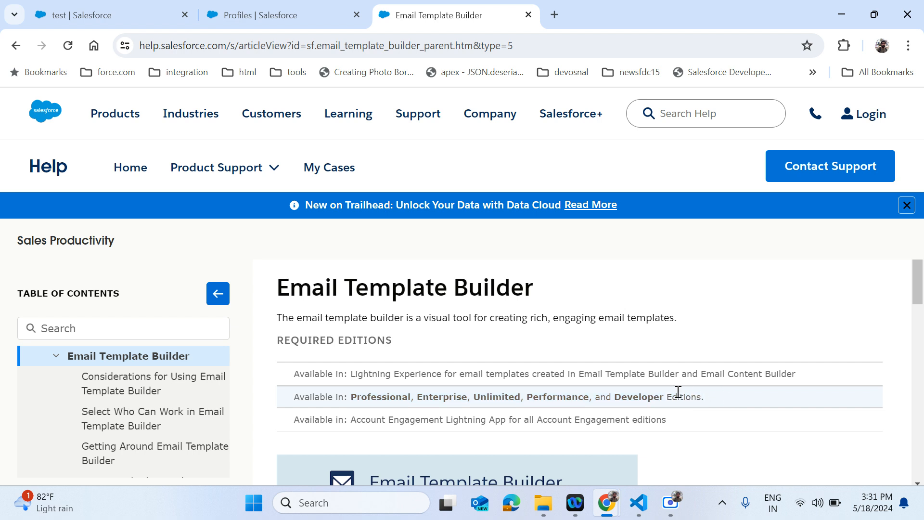
{"action": "scroll", "coordinate": [658, 391], "scroll_direction": "down", "scroll_amount": 1}
{"action": "scroll", "coordinate": [658, 391], "scroll_direction": "down", "scroll_amount": 4}
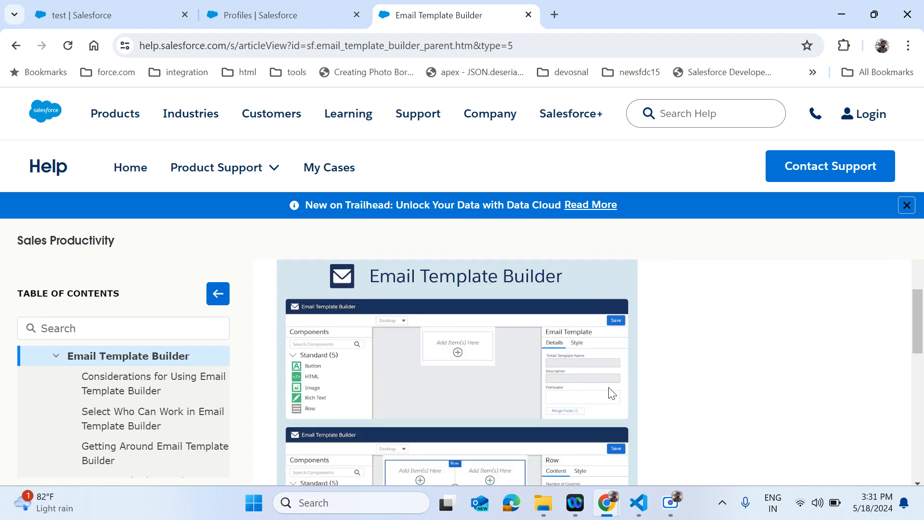
{"action": "scroll", "coordinate": [608, 387], "scroll_direction": "down", "scroll_amount": 1}
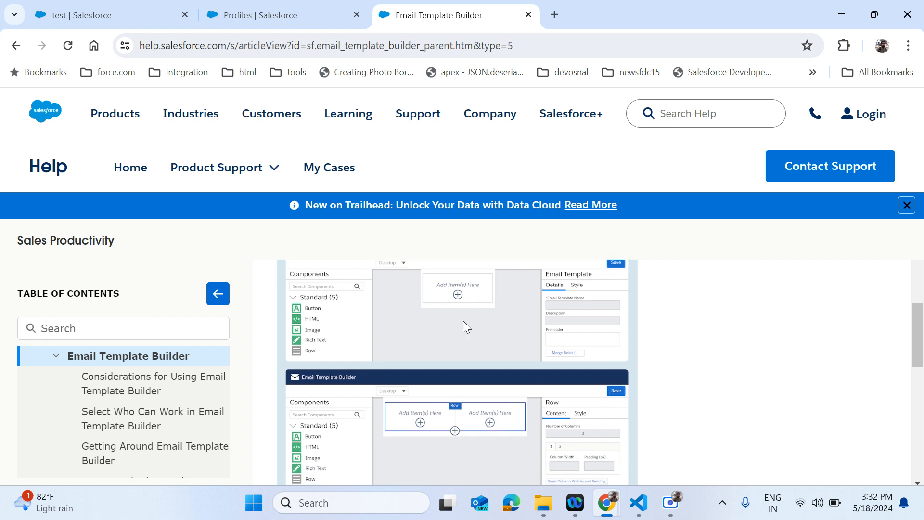
{"action": "scroll", "coordinate": [512, 369], "scroll_direction": "down", "scroll_amount": 3}
{"action": "scroll", "coordinate": [510, 373], "scroll_direction": "down", "scroll_amount": 2}
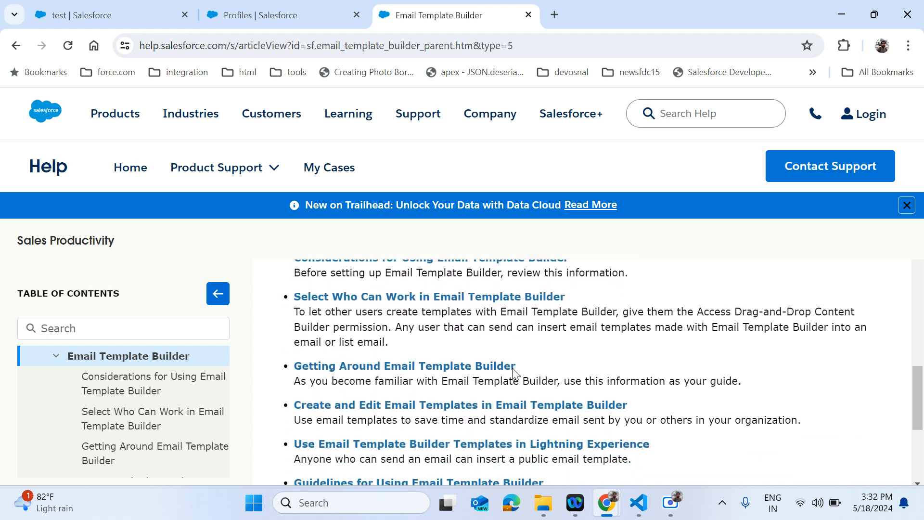
{"action": "scroll", "coordinate": [481, 371], "scroll_direction": "up", "scroll_amount": 1}
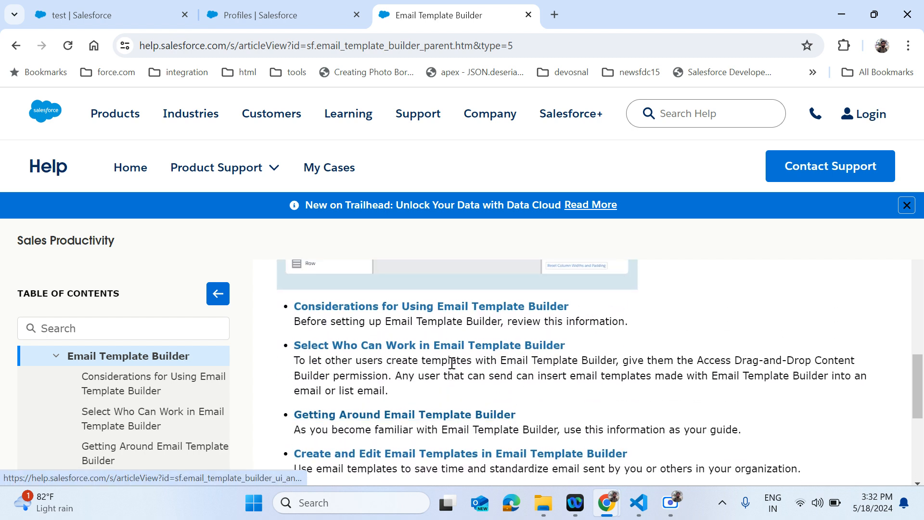
- Open and skim the Considerations for Using Email Template Builder article
{"action": "left_click", "coordinate": [173, 388]}
{"action": "scroll", "coordinate": [388, 413], "scroll_direction": "down", "scroll_amount": 3}
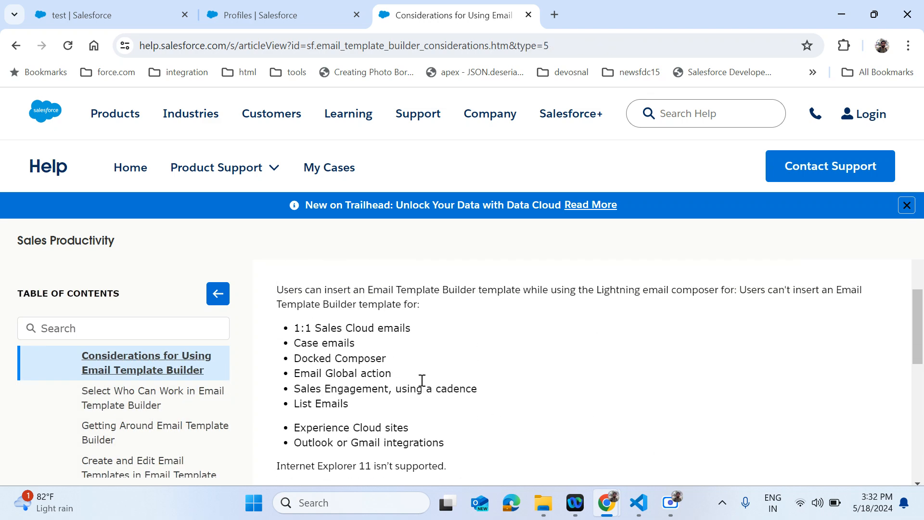
{"action": "scroll", "coordinate": [390, 355], "scroll_direction": "down", "scroll_amount": 5}
{"action": "scroll", "coordinate": [388, 346], "scroll_direction": "down", "scroll_amount": 3}
{"action": "scroll", "coordinate": [388, 347], "scroll_direction": "up", "scroll_amount": 5}
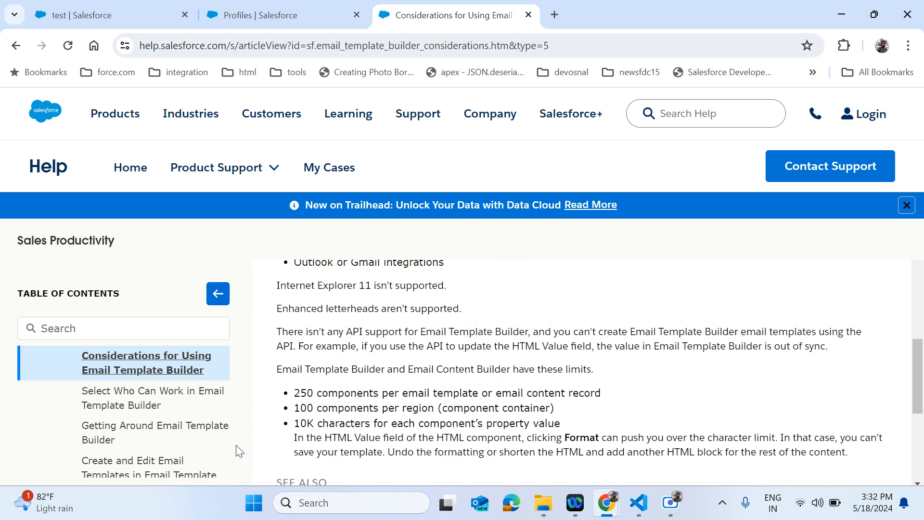
- Open Select Who Can Work in Email Template Builder and highlight 'Manage Profiles and Permission Sets'
{"action": "left_click", "coordinate": [130, 406]}
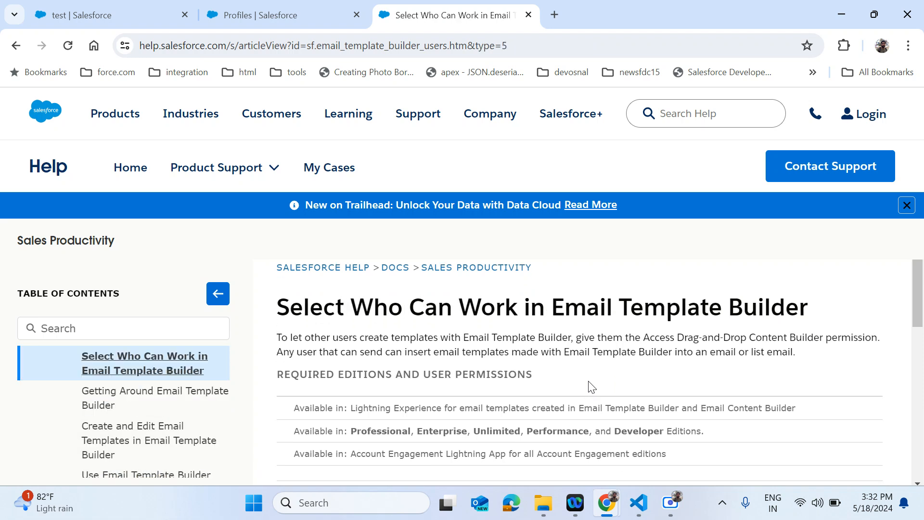
{"action": "scroll", "coordinate": [591, 387], "scroll_direction": "down", "scroll_amount": 3}
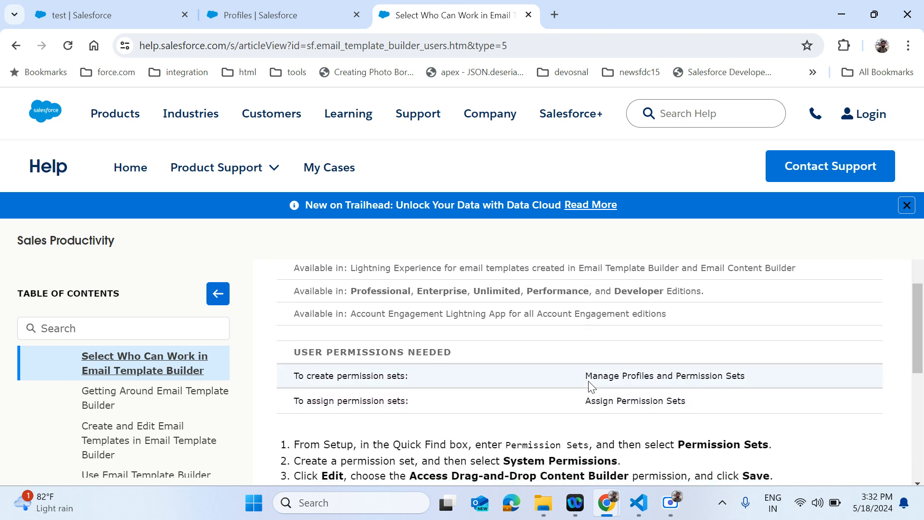
{"action": "mouse_move", "coordinate": [592, 375]}
{"action": "left_mouse_down"}
{"action": "mouse_move", "coordinate": [757, 373]}
{"action": "mouse_move", "coordinate": [602, 377]}
{"action": "left_mouse_up"}
{"action": "left_click", "coordinate": [759, 374]}
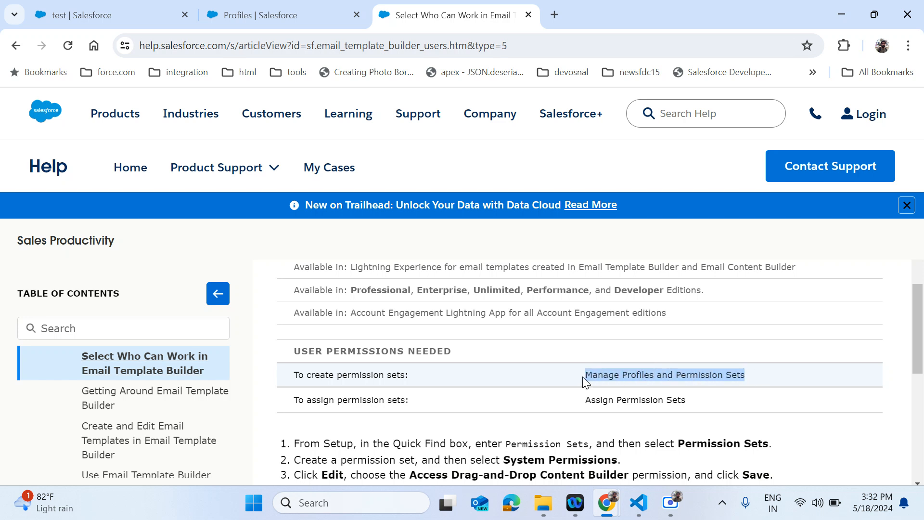
{"action": "left_click", "coordinate": [591, 375]}
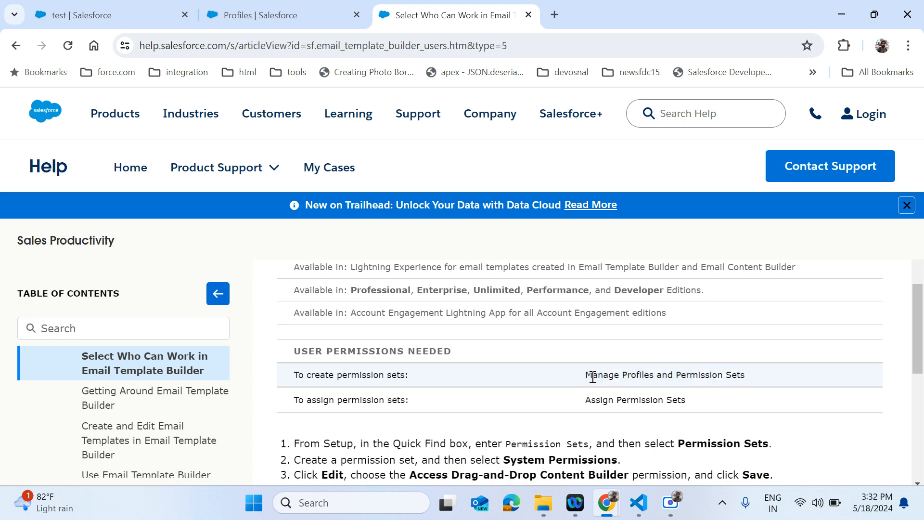
{"action": "left_click_drag", "start_coordinate": [583, 377], "coordinate": [794, 377]}
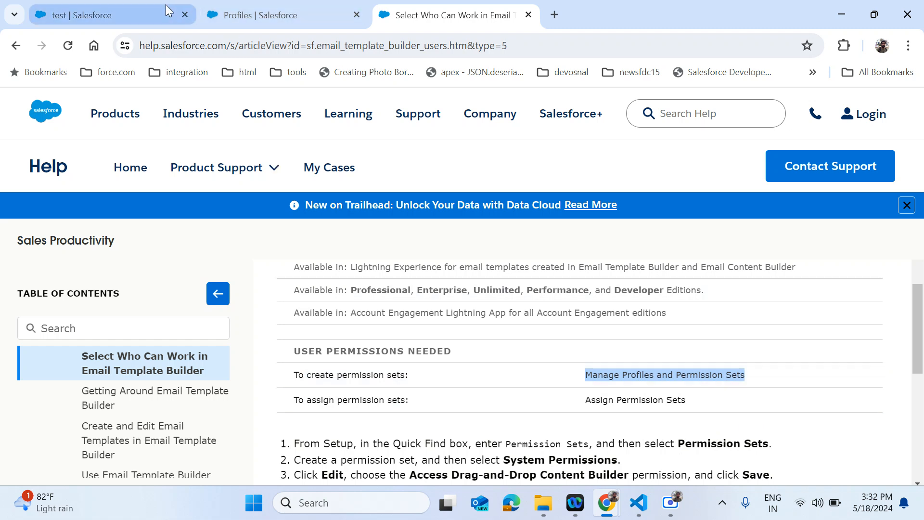
- Open the Permission Sets setup page by searching Setup for 'permis'
{"action": "left_click", "coordinate": [124, 7]}
{"action": "left_click", "coordinate": [258, 12]}
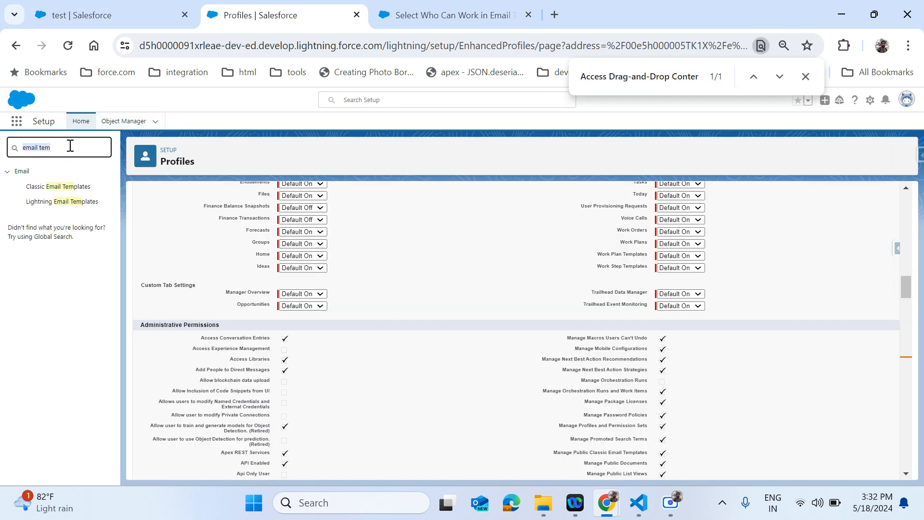
{"action": "type", "text": "permis"}
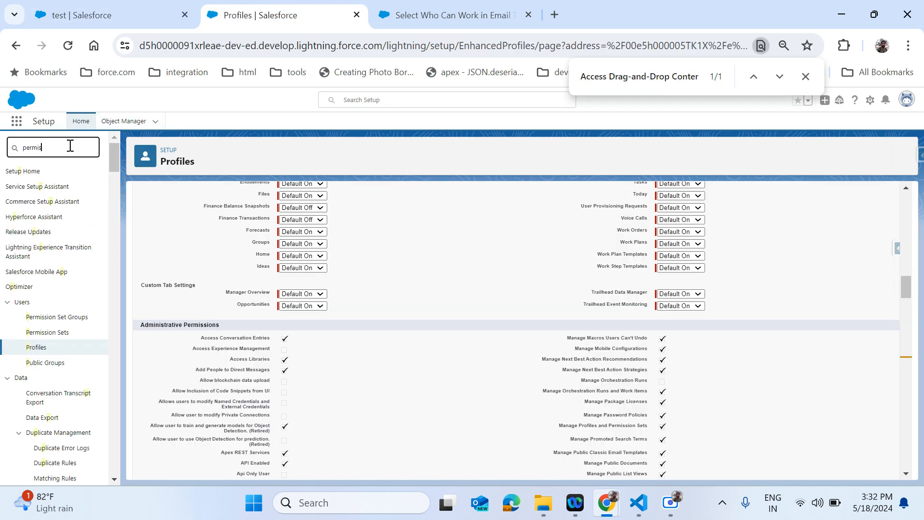
{"action": "left_click", "coordinate": [56, 205]}
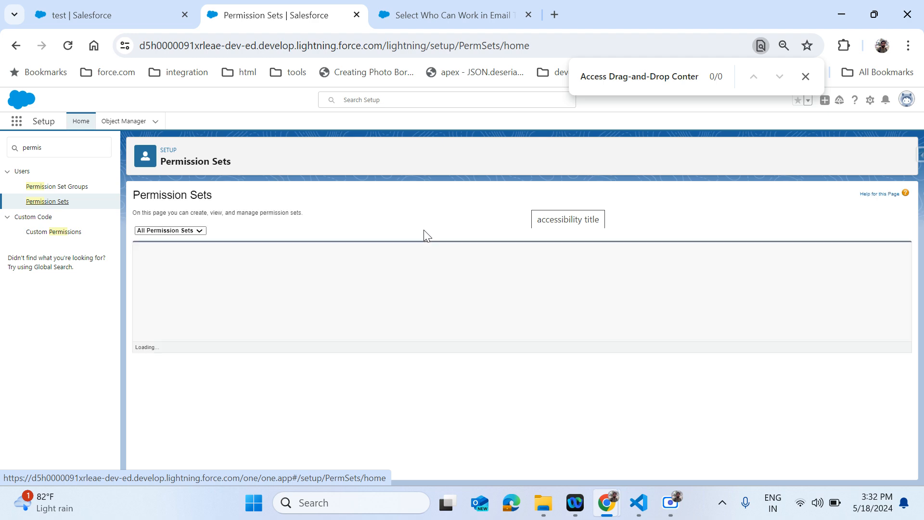
- Open the empty new permission set form, then return to the help article's steps
{"action": "left_click", "coordinate": [152, 252]}
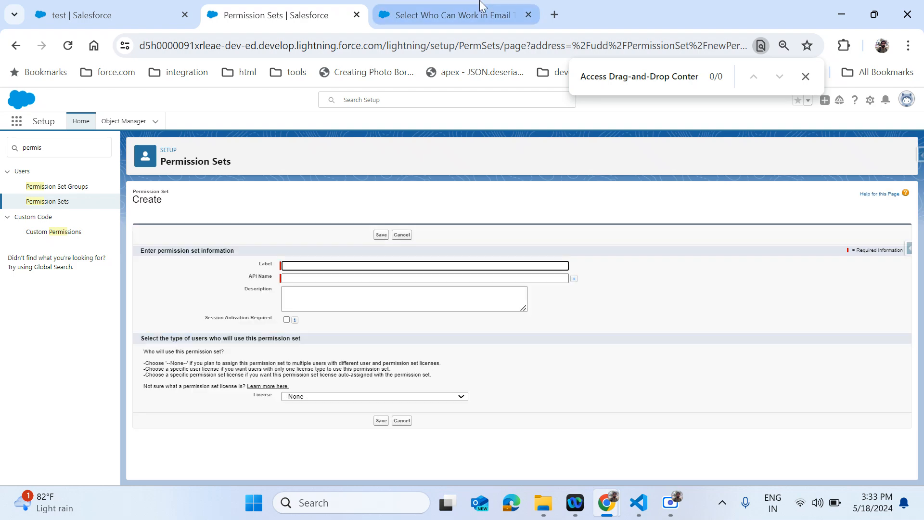
{"action": "left_click", "coordinate": [462, 9]}
{"action": "scroll", "coordinate": [483, 330], "scroll_direction": "down", "scroll_amount": 1}
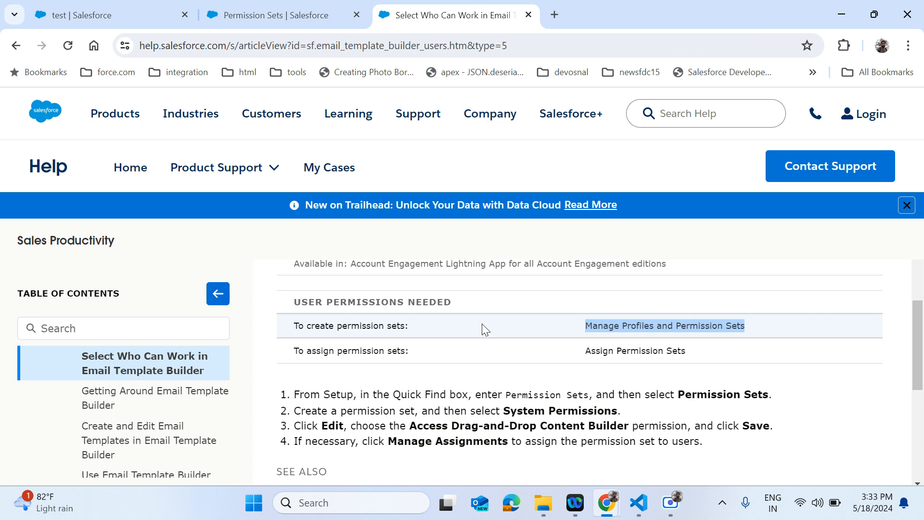
{"action": "left_click", "coordinate": [294, 6]}
{"action": "left_click", "coordinate": [449, 10]}
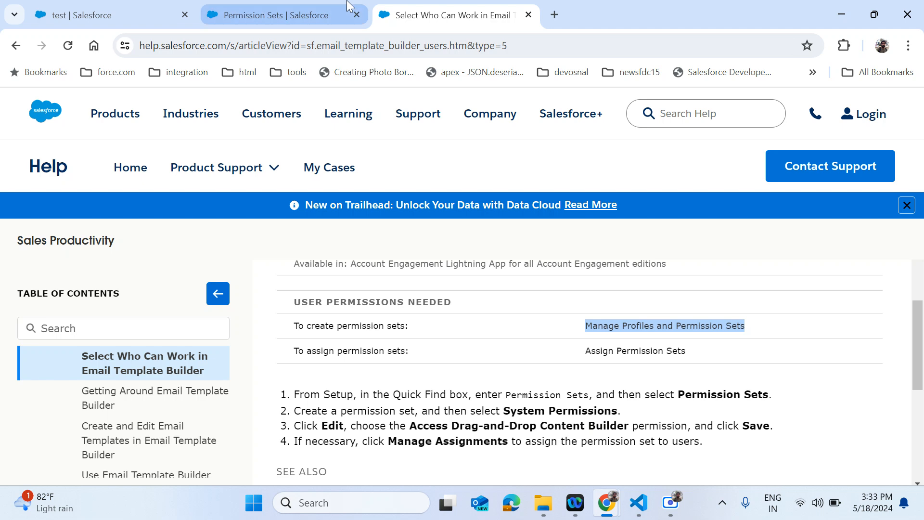
- Correct the permission set label's spelling to 'Email templet builder' so the API Name fills in
{"action": "left_click", "coordinate": [265, 11]}
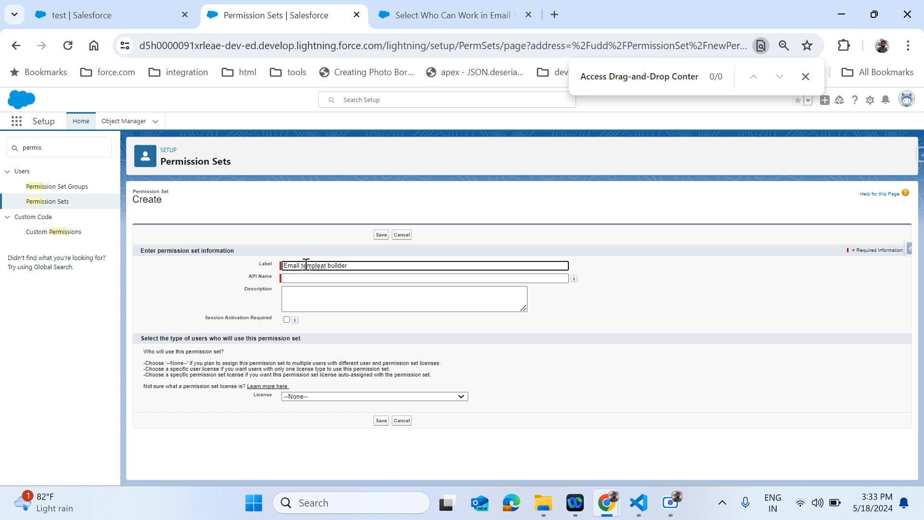
{"action": "right_click", "coordinate": [306, 265]}
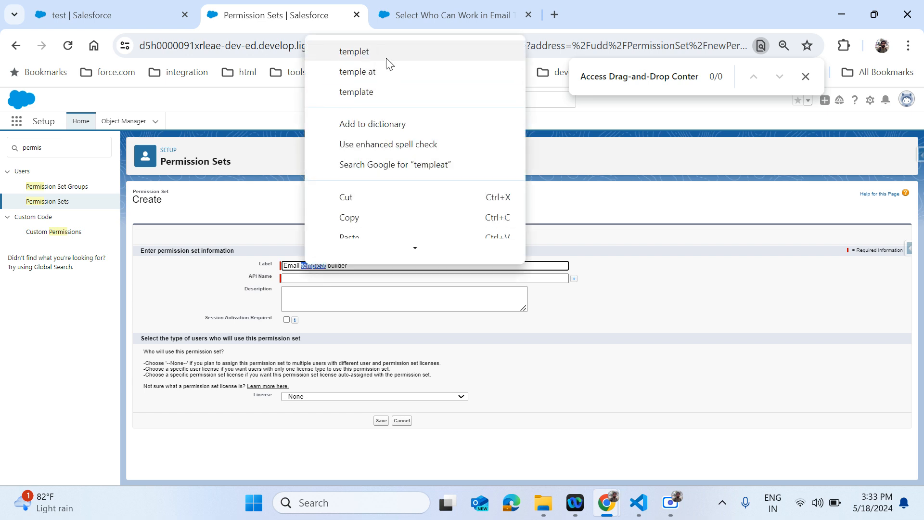
{"action": "left_click", "coordinate": [386, 53]}
{"action": "left_click", "coordinate": [352, 279]}
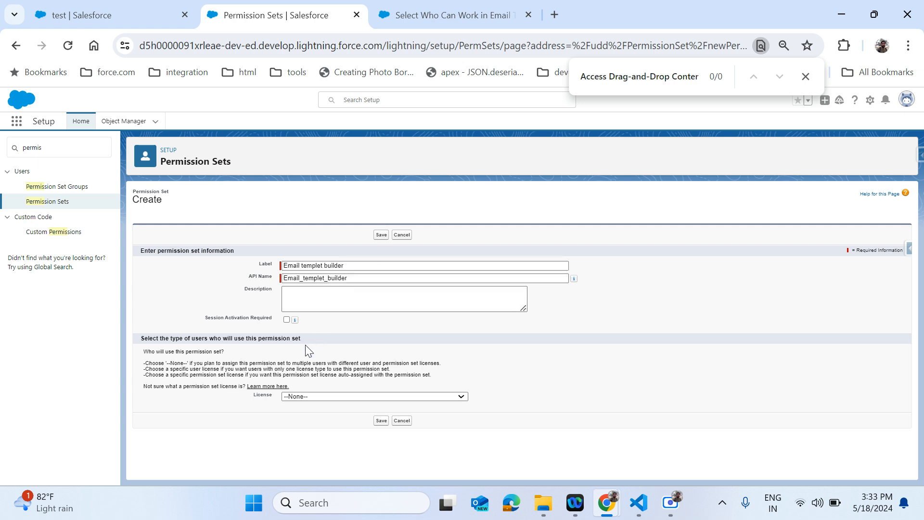
- Set the License to Salesforce and save the new permission set
{"action": "left_click", "coordinate": [308, 397]}
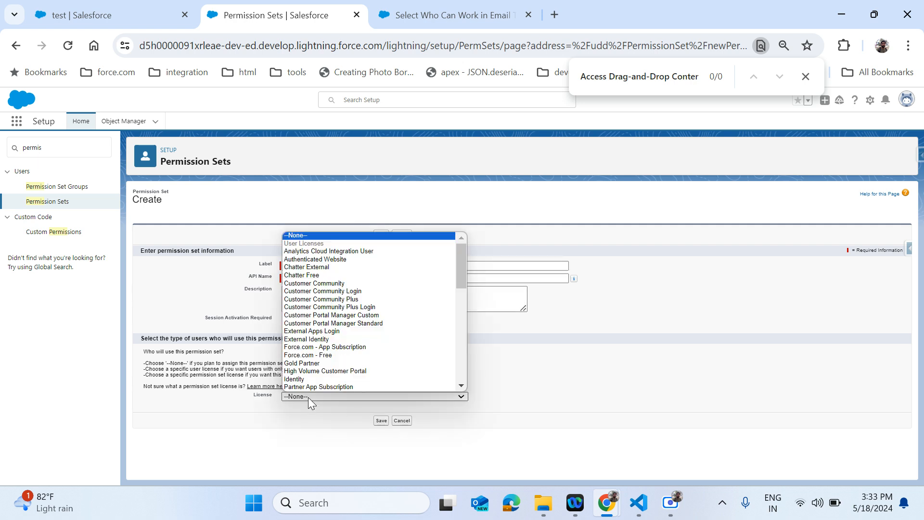
{"action": "key", "text": "s"}
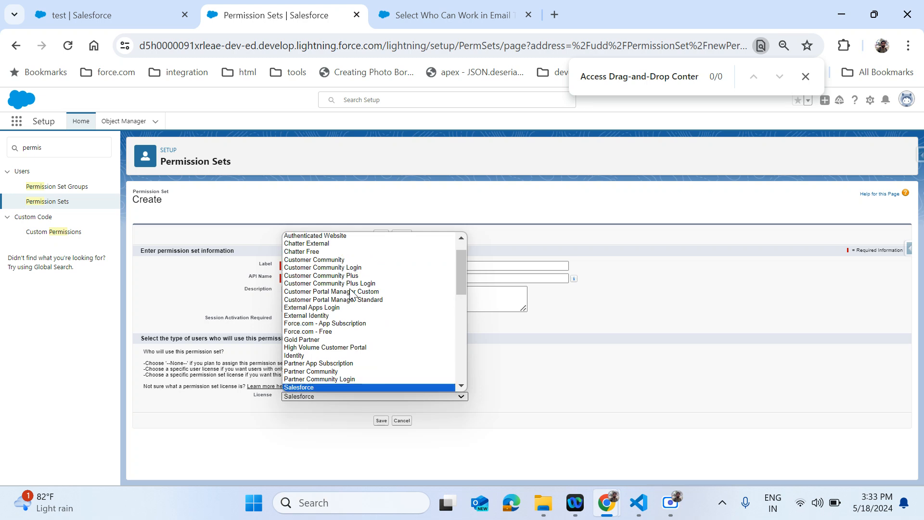
{"action": "key", "text": "Down"}
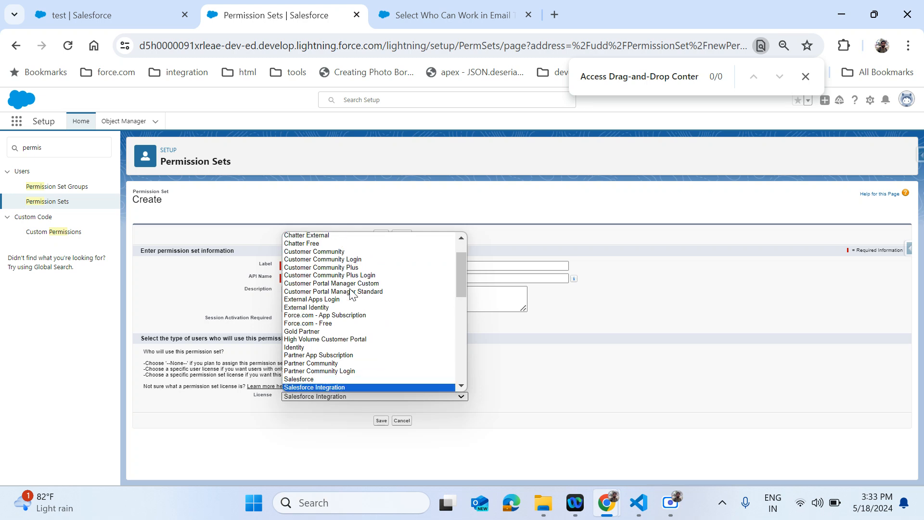
{"action": "key", "text": "Down"}
{"action": "key", "text": "Down"}
{"action": "key", "text": "Up"}
{"action": "key", "text": "Up"}
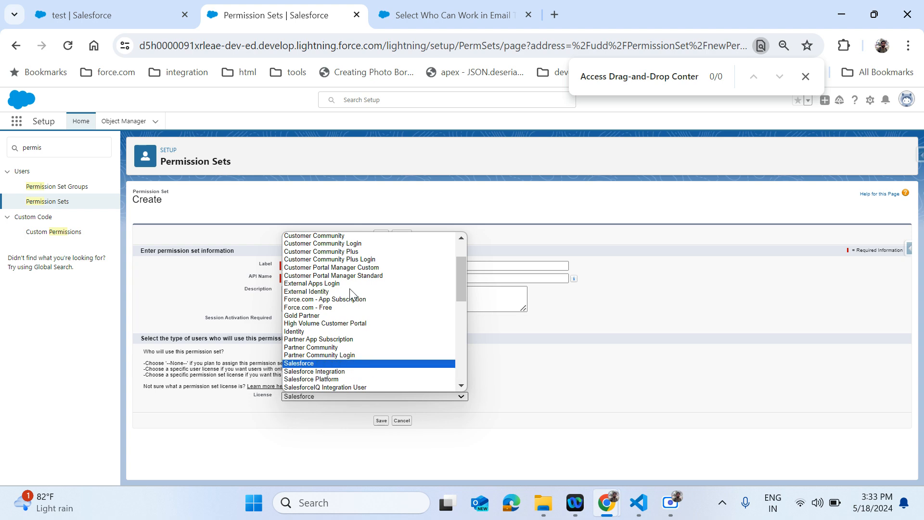
{"action": "key", "text": "Up"}
{"action": "key", "text": "Return"}
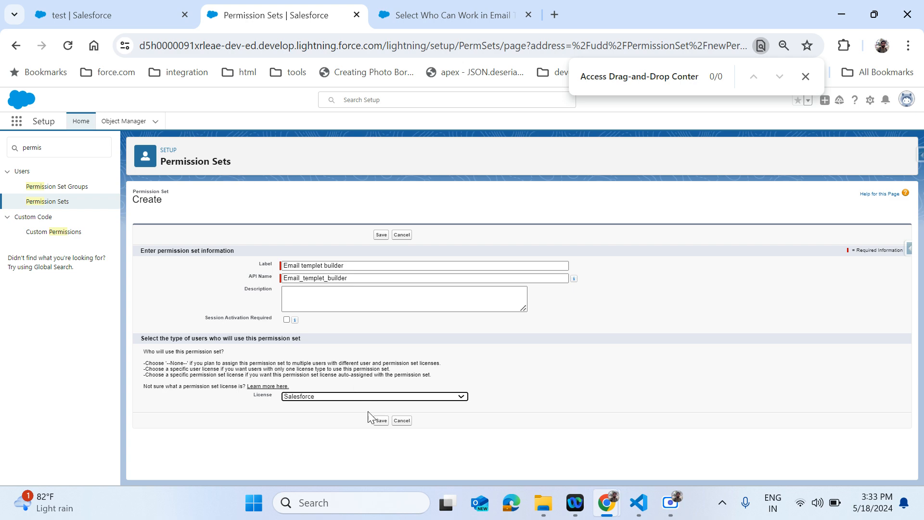
{"action": "left_click", "coordinate": [380, 421]}
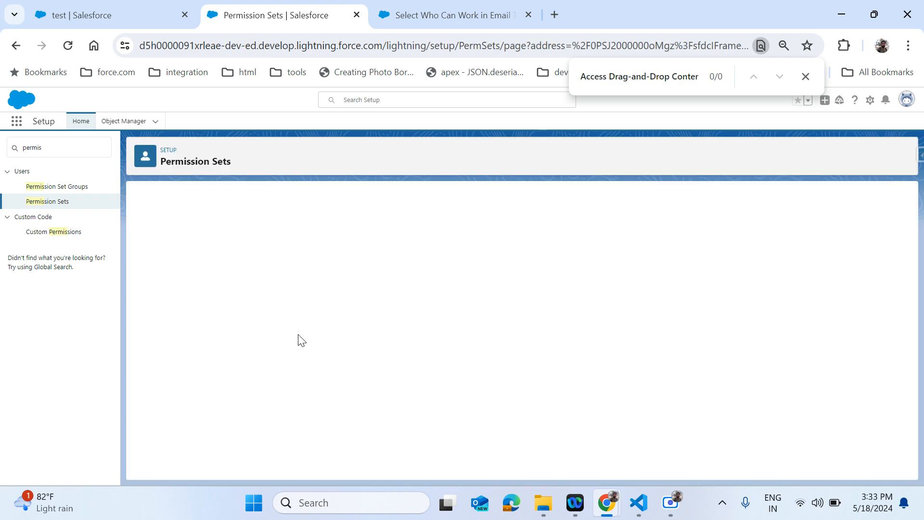
- Check the help article's next step, then open the permission set's System Permissions
{"action": "left_click", "coordinate": [442, 15]}
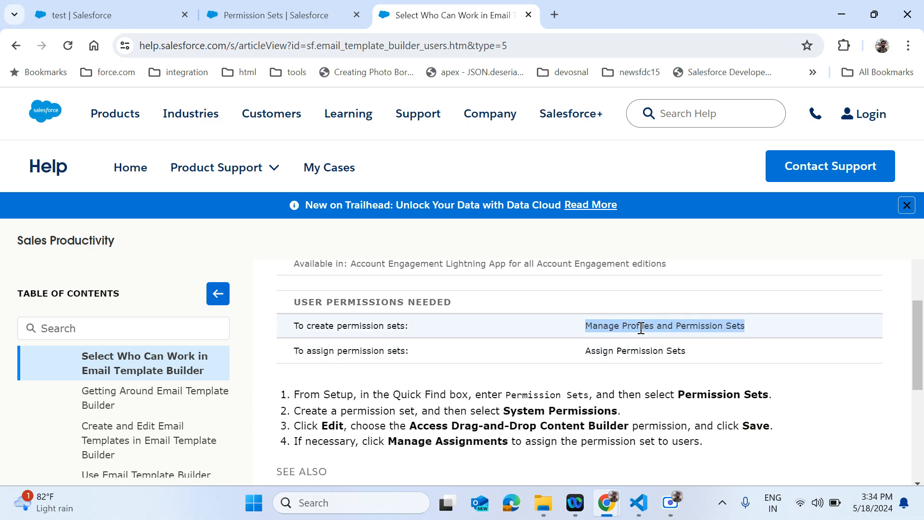
{"action": "left_click", "coordinate": [270, 6]}
{"action": "left_click", "coordinate": [198, 219]}
{"action": "scroll", "coordinate": [608, 413], "scroll_direction": "down", "scroll_amount": 3}
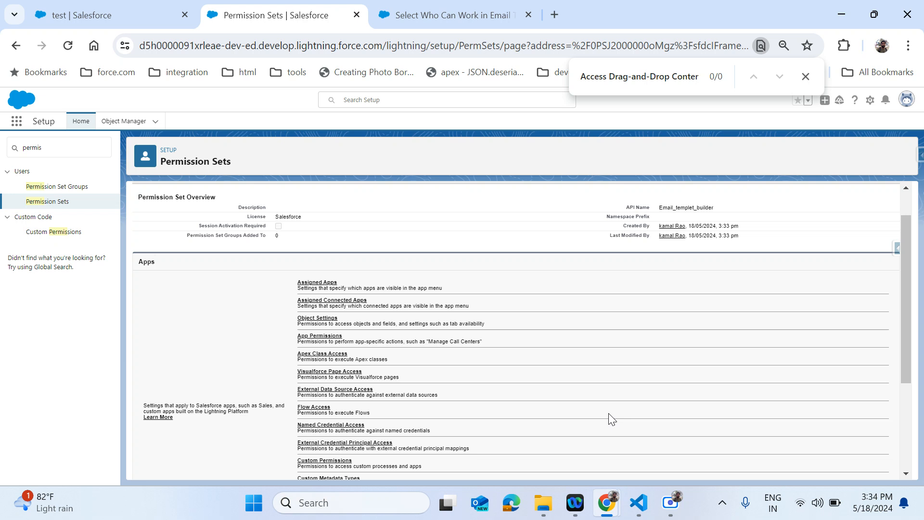
{"action": "scroll", "coordinate": [608, 419], "scroll_direction": "down", "scroll_amount": 3}
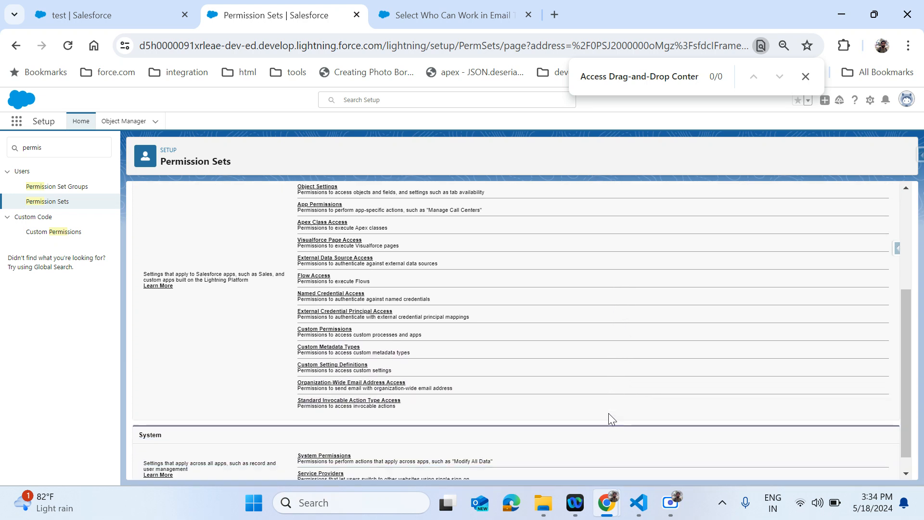
{"action": "left_click", "coordinate": [308, 439]}
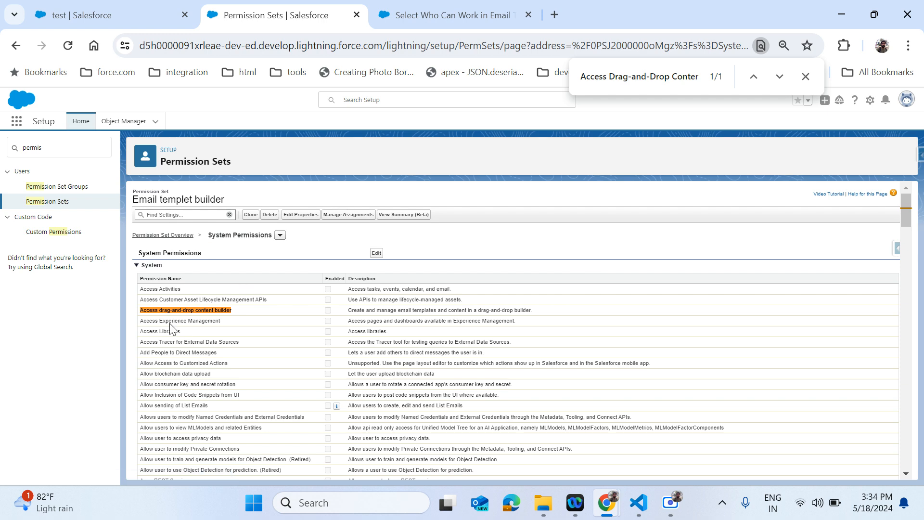
- Enable Access drag-and-drop content builder and Assign Permission Sets, then save and confirm the changes
{"action": "left_click", "coordinate": [375, 252]}
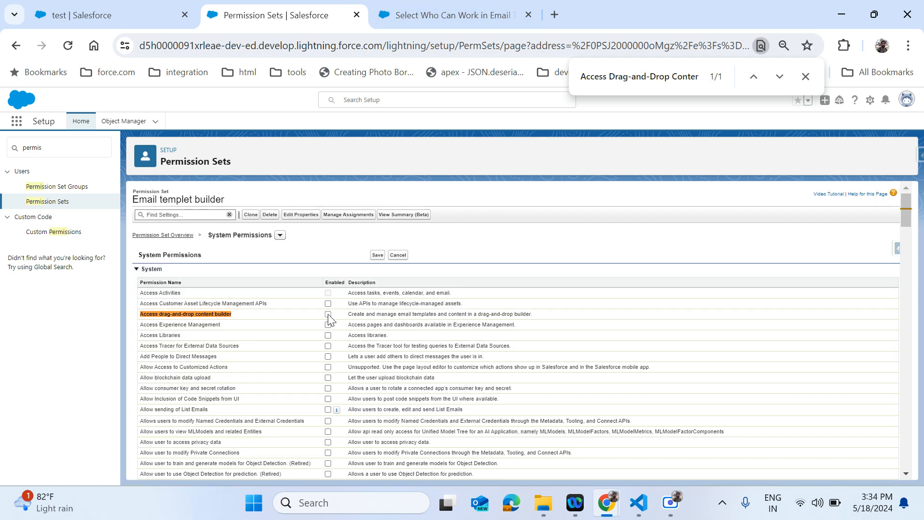
{"action": "left_click", "coordinate": [414, 15]}
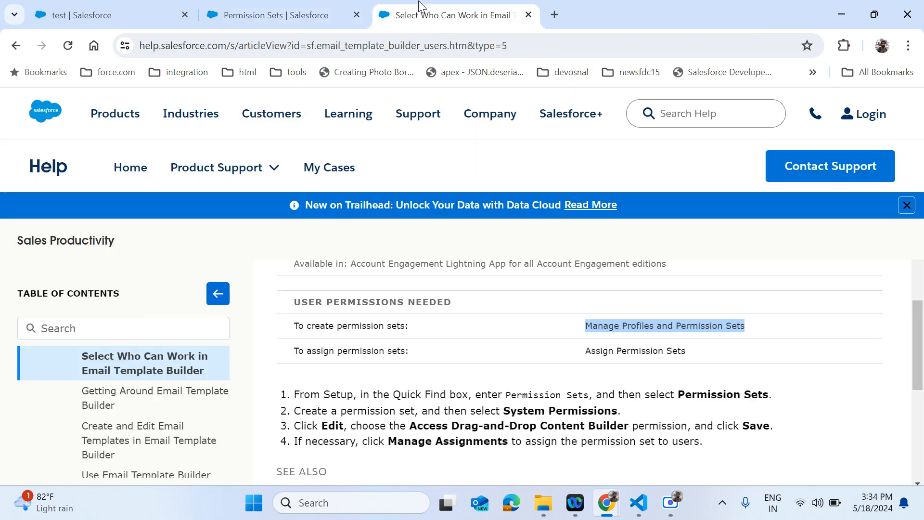
{"action": "double_click", "coordinate": [619, 350]}
{"action": "triple_click", "coordinate": [619, 350]}
{"action": "key", "text": "ctrl+c"}
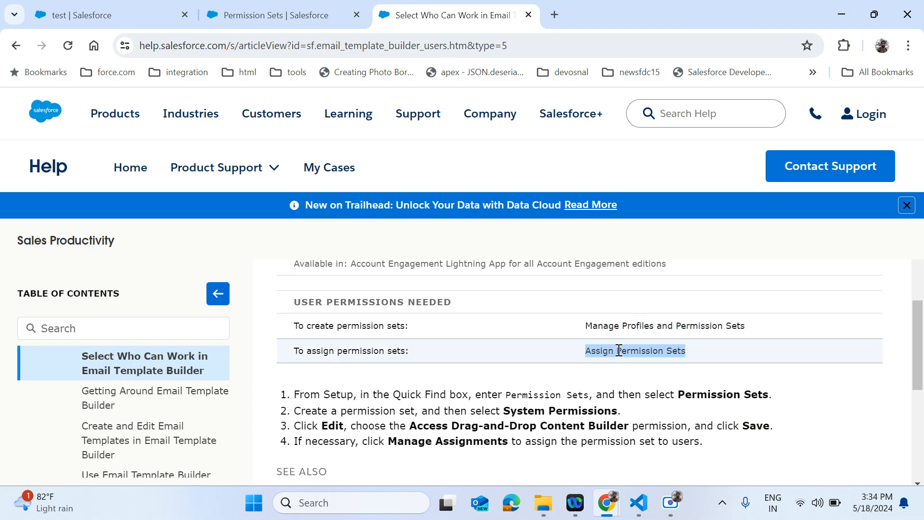
{"action": "left_click", "coordinate": [320, 17]}
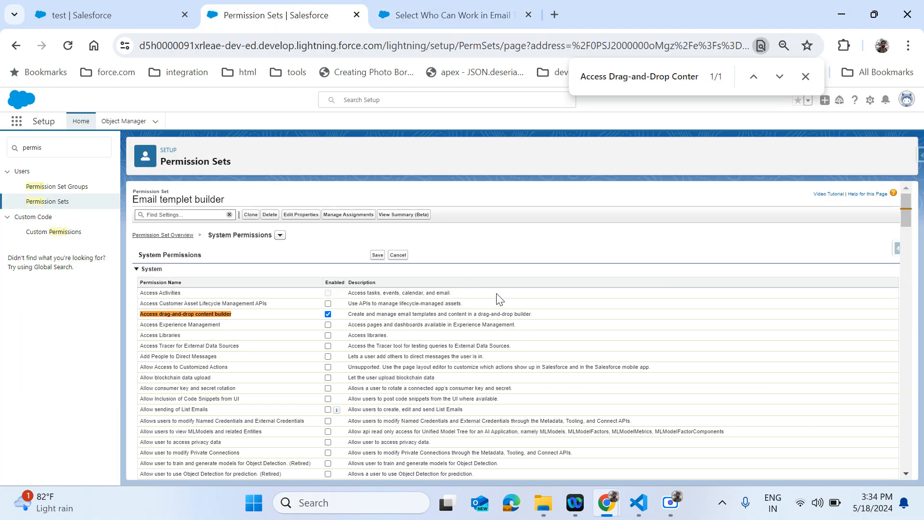
{"action": "key", "text": "ctrl+f"}
{"action": "key", "text": "ctrl+v"}
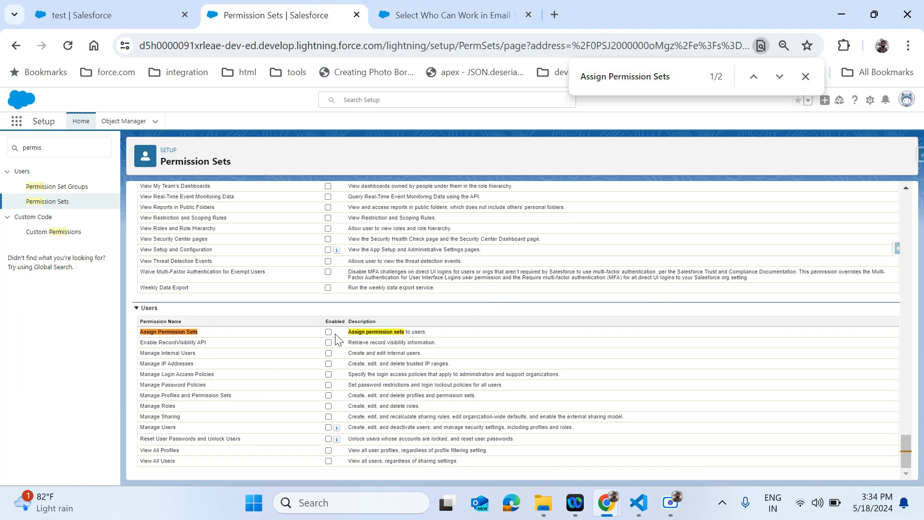
{"action": "scroll", "coordinate": [517, 335], "scroll_direction": "up", "scroll_amount": 20}
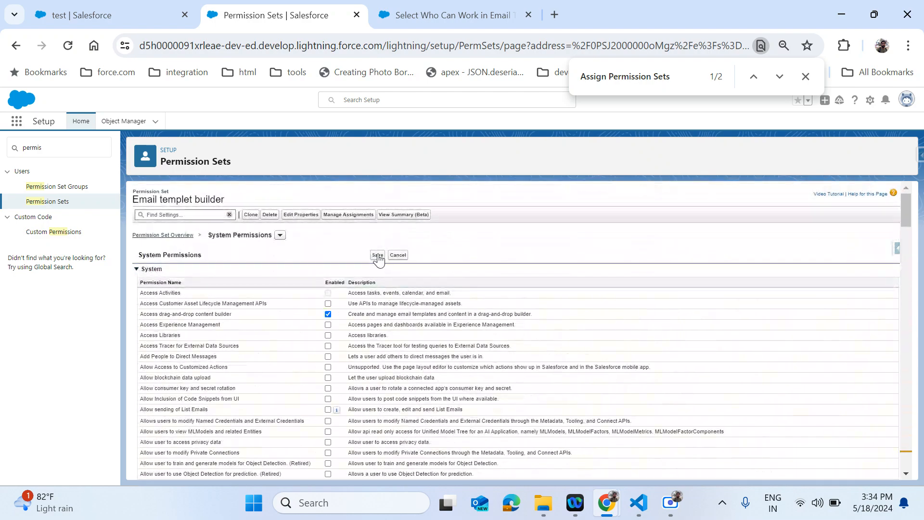
{"action": "left_click", "coordinate": [377, 254]}
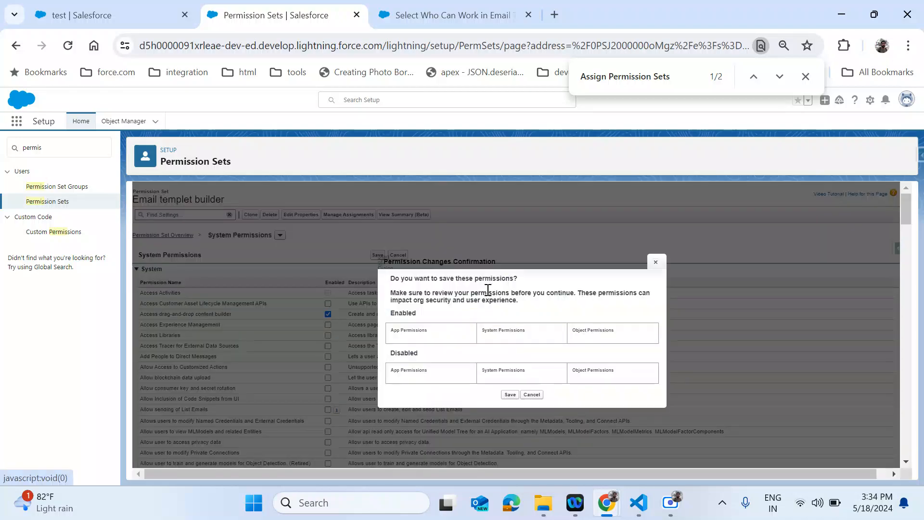
{"action": "left_click", "coordinate": [510, 404]}
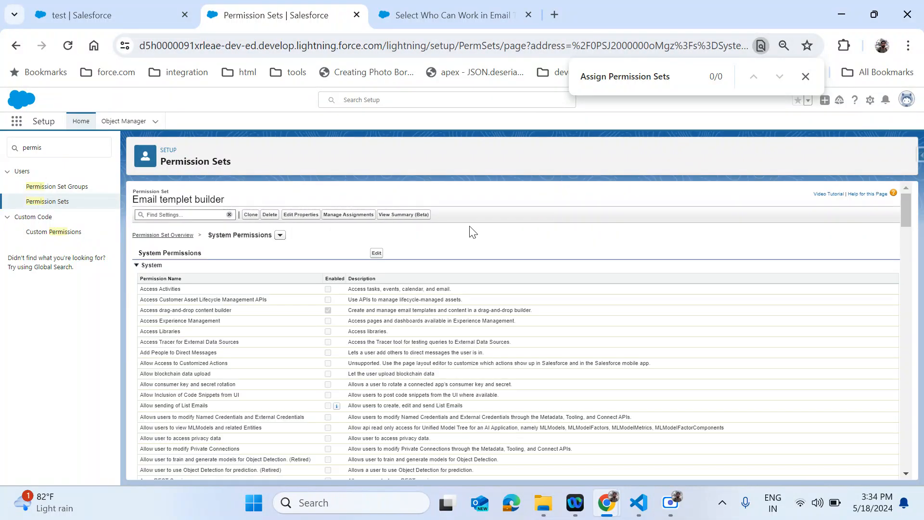
- Go to your user's Advanced User Details and its permission set assignments section
{"action": "scroll", "coordinate": [455, 317], "scroll_direction": "up", "scroll_amount": 15}
{"action": "scroll", "coordinate": [456, 317], "scroll_direction": "up", "scroll_amount": 6}
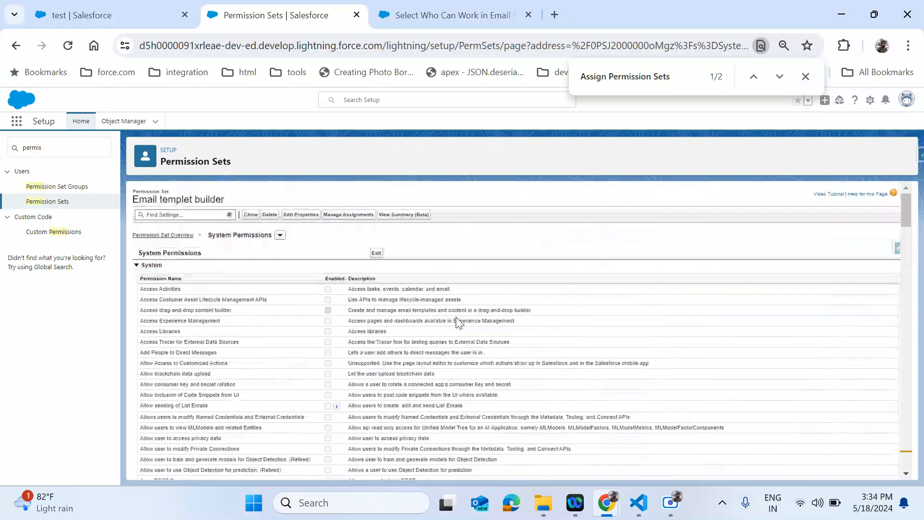
{"action": "left_click", "coordinate": [907, 99]}
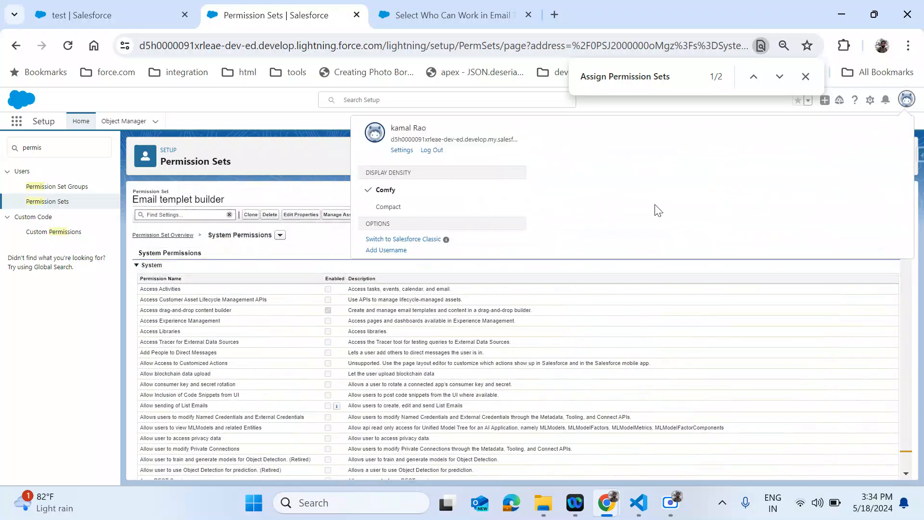
{"action": "left_click", "coordinate": [402, 151]}
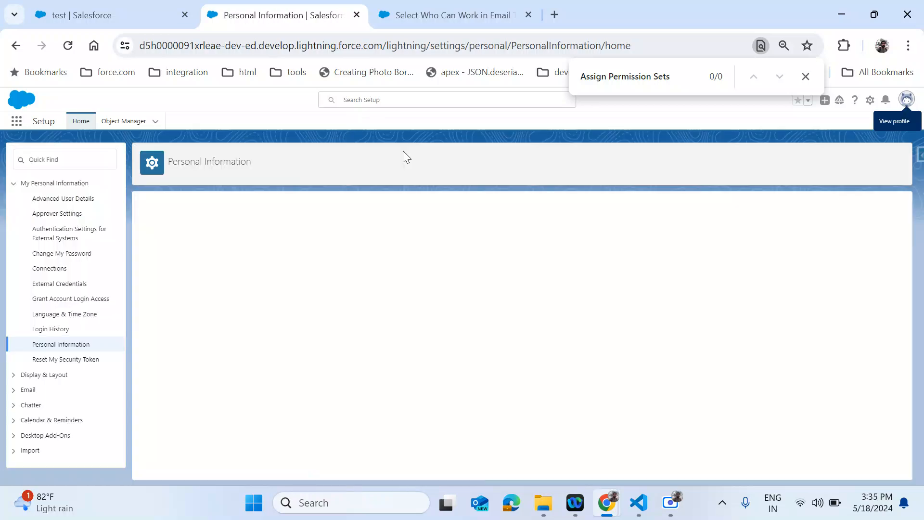
{"action": "left_click", "coordinate": [38, 199]}
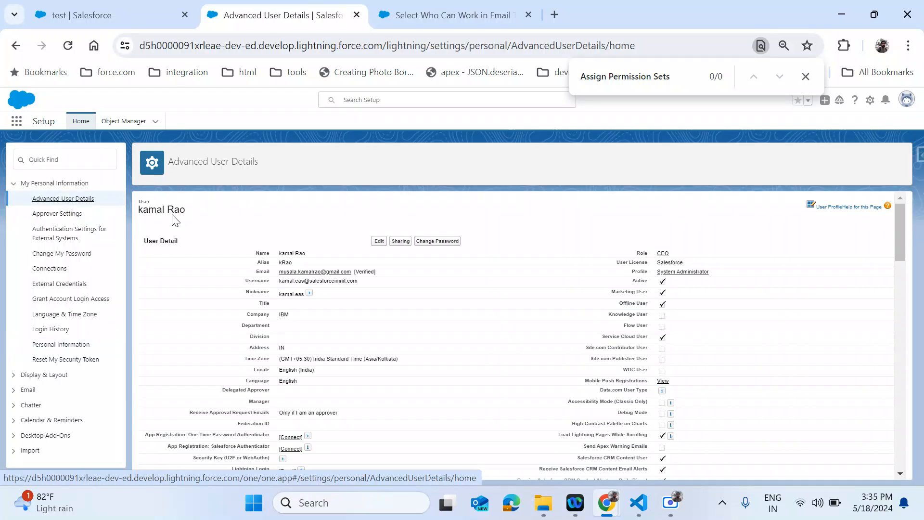
{"action": "left_click", "coordinate": [172, 226]}
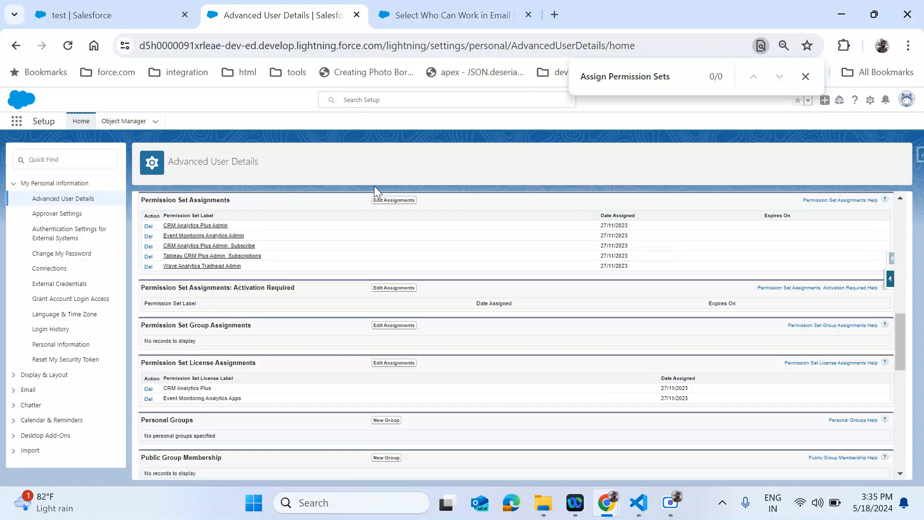
- Move Email templet builder into Enabled Permission Sets and save the assignment
{"action": "left_click", "coordinate": [396, 199]}
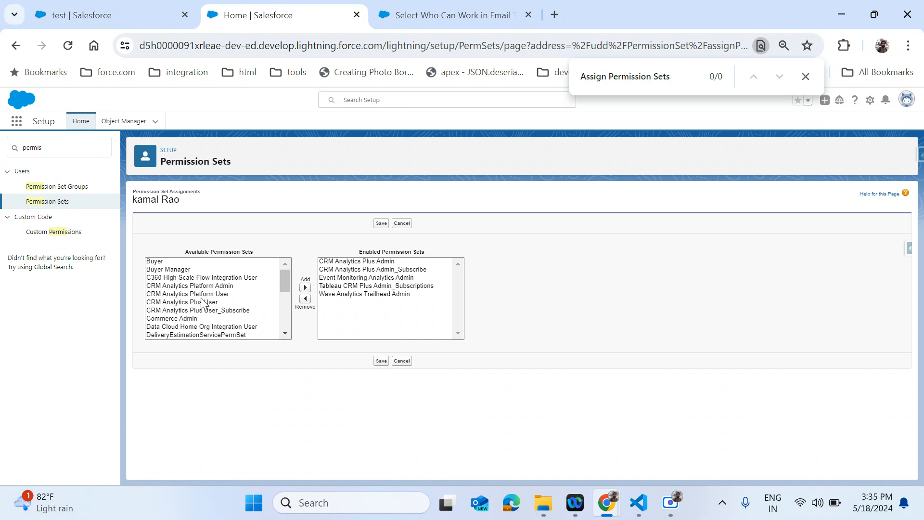
{"action": "left_click", "coordinate": [201, 299]}
{"action": "key", "text": "e"}
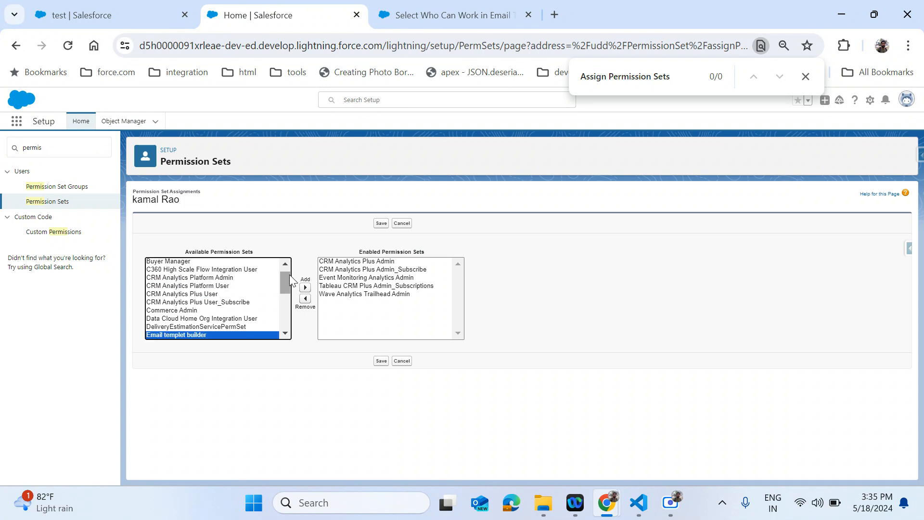
{"action": "left_click", "coordinate": [305, 287]}
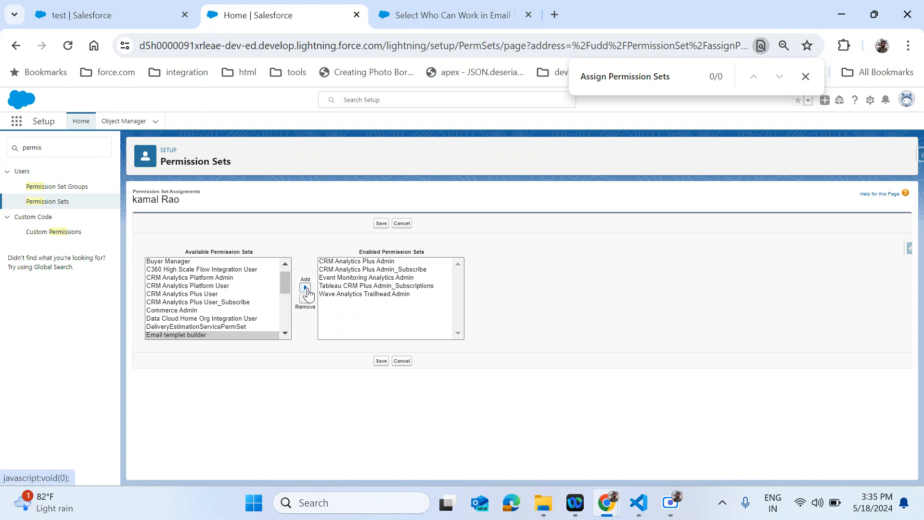
{"action": "left_click", "coordinate": [381, 223]}
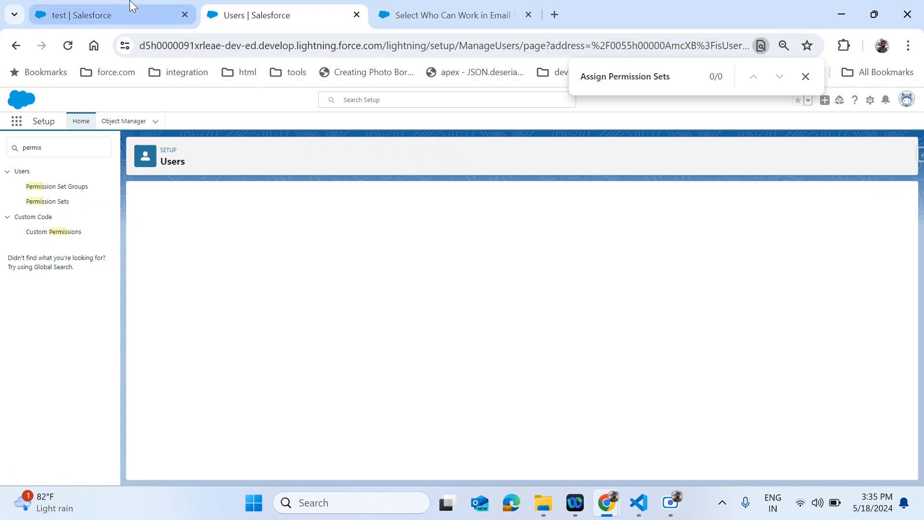
- Close the 'test' email template record
{"action": "left_click", "coordinate": [448, 15]}
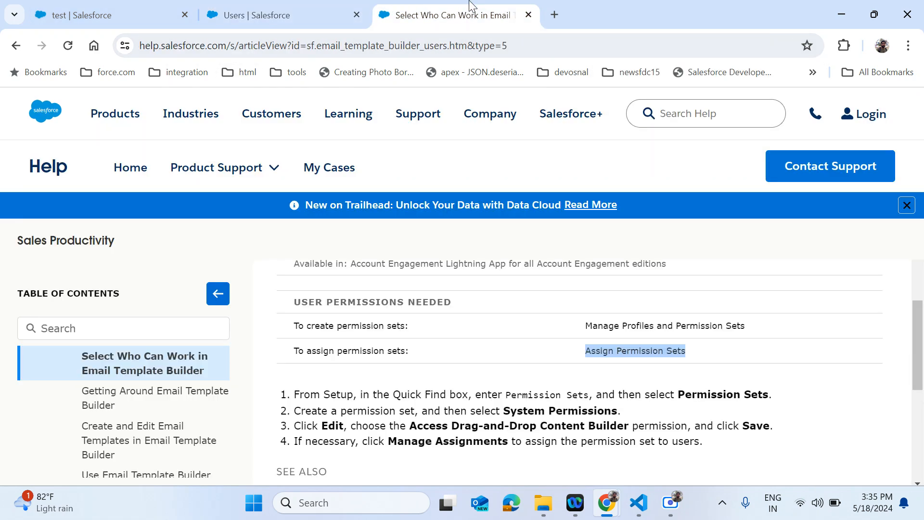
{"action": "left_click", "coordinate": [151, 6]}
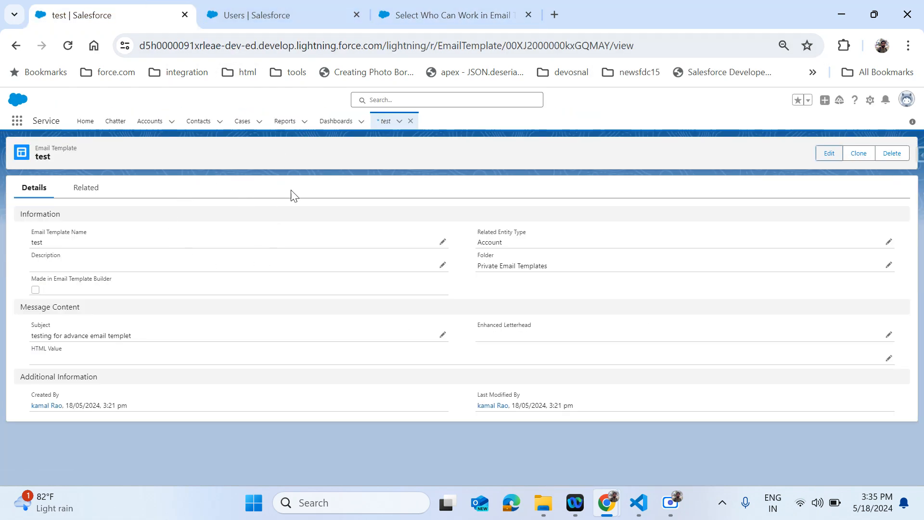
{"action": "left_click", "coordinate": [415, 121]}
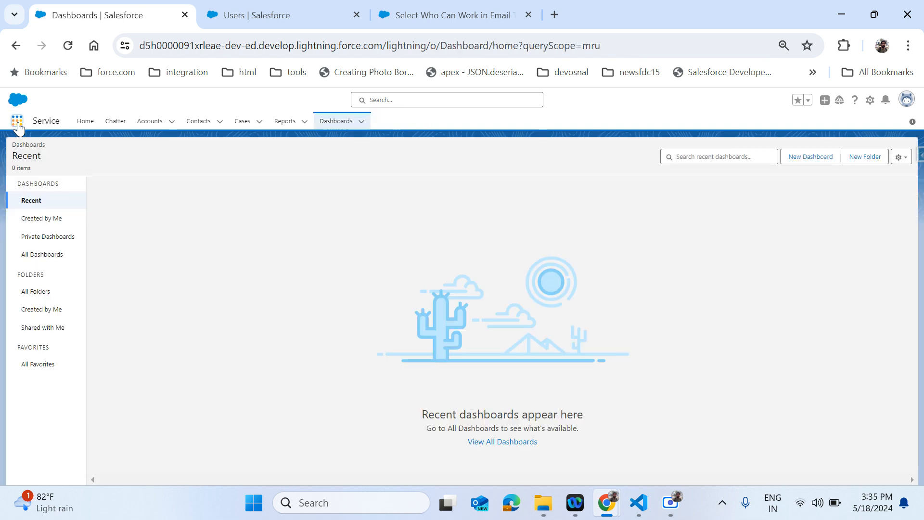
- Open Email Templates through an App Launcher search for 'il', dismiss the Analytics popup, and start a new template
{"action": "left_click", "coordinate": [17, 124]}
{"action": "type", "text": "il"}
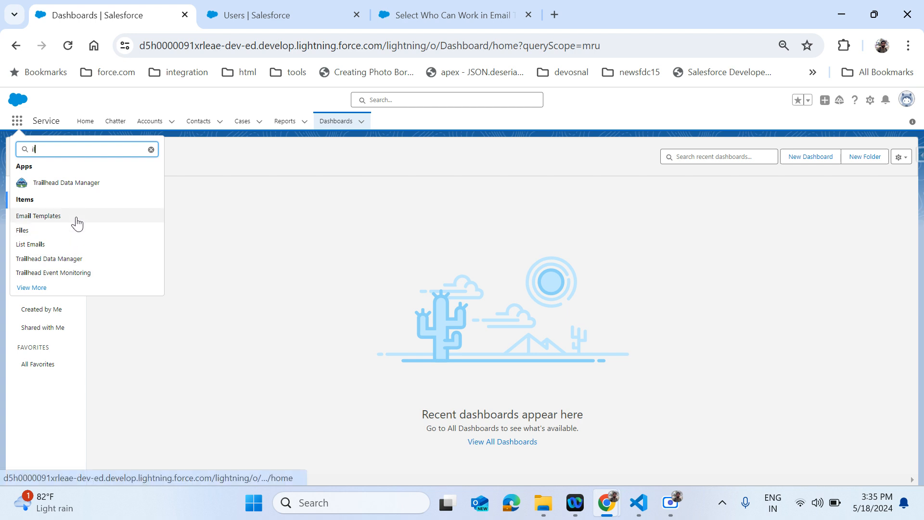
{"action": "left_click", "coordinate": [76, 219]}
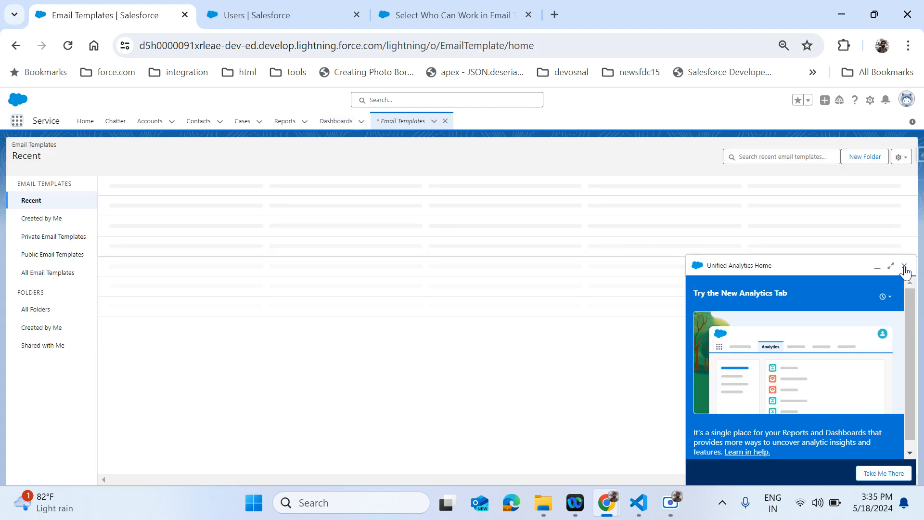
{"action": "left_click", "coordinate": [904, 265]}
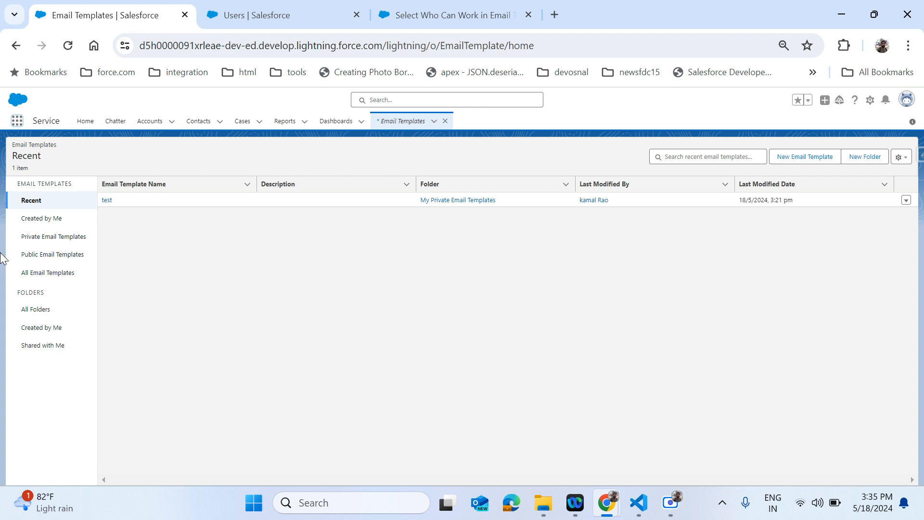
{"action": "left_click", "coordinate": [813, 163]}
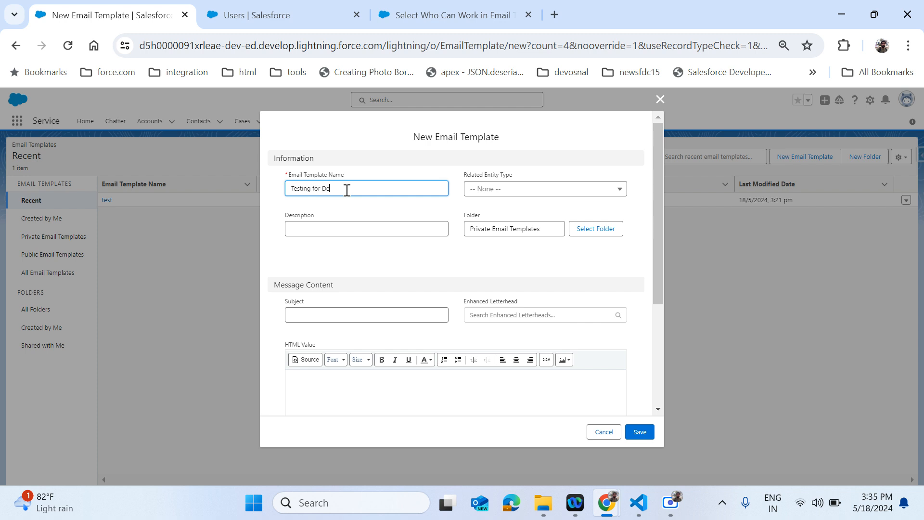
- Set the new template's Related Entity Type to Case
{"action": "key", "text": "Tab"}
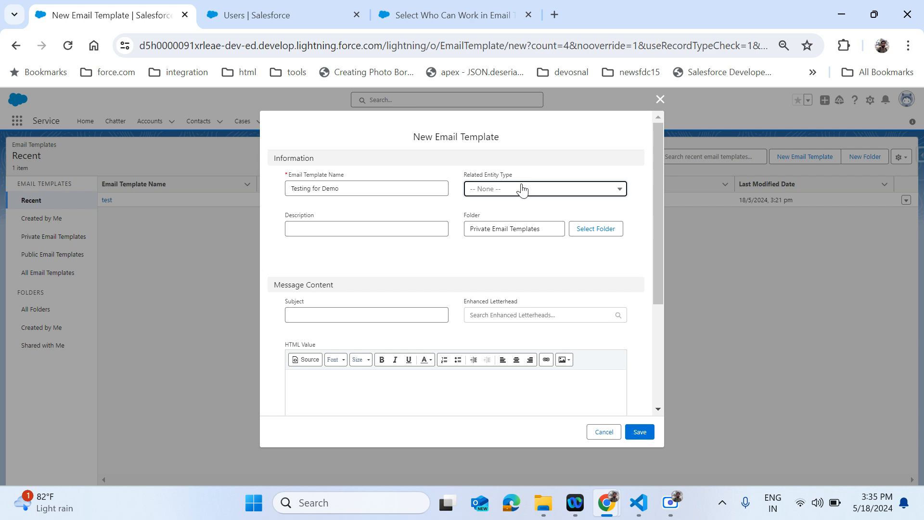
{"action": "left_click", "coordinate": [522, 190]}
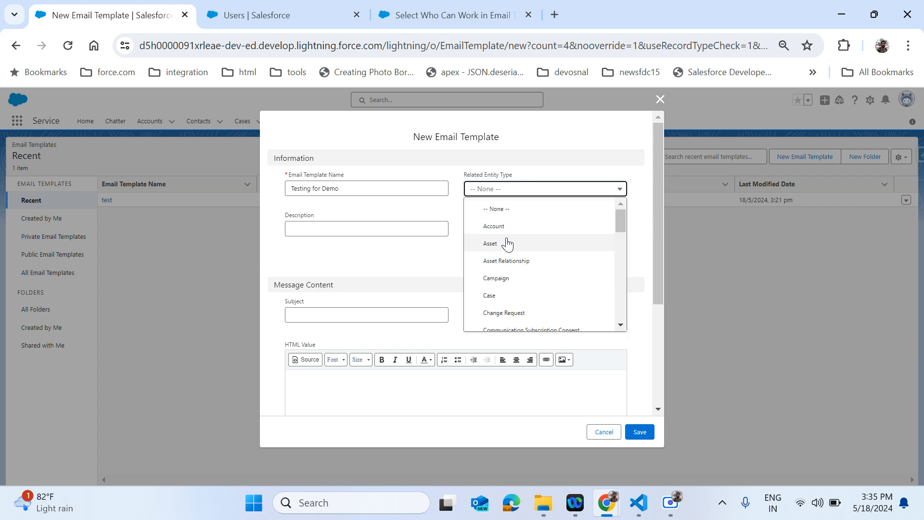
{"action": "left_click", "coordinate": [502, 295]}
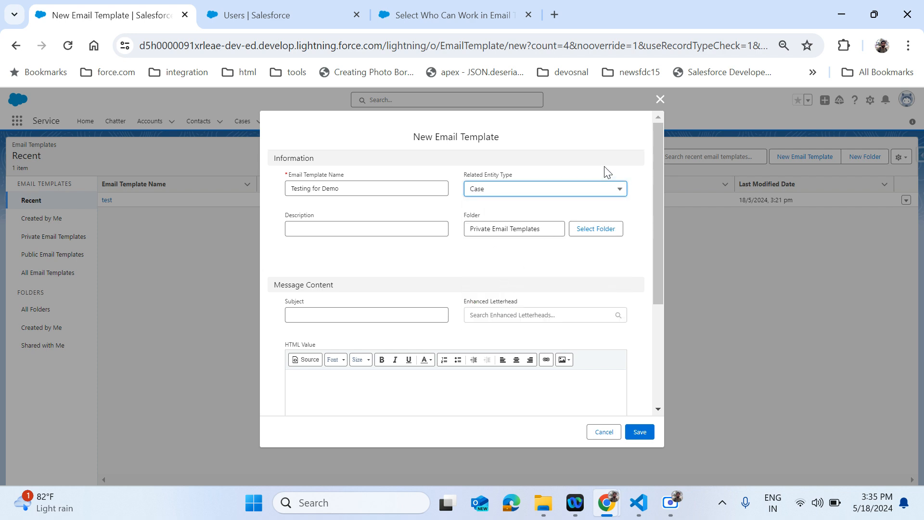
{"action": "left_click", "coordinate": [608, 139]}
{"action": "scroll", "coordinate": [537, 390], "scroll_direction": "down", "scroll_amount": 4}
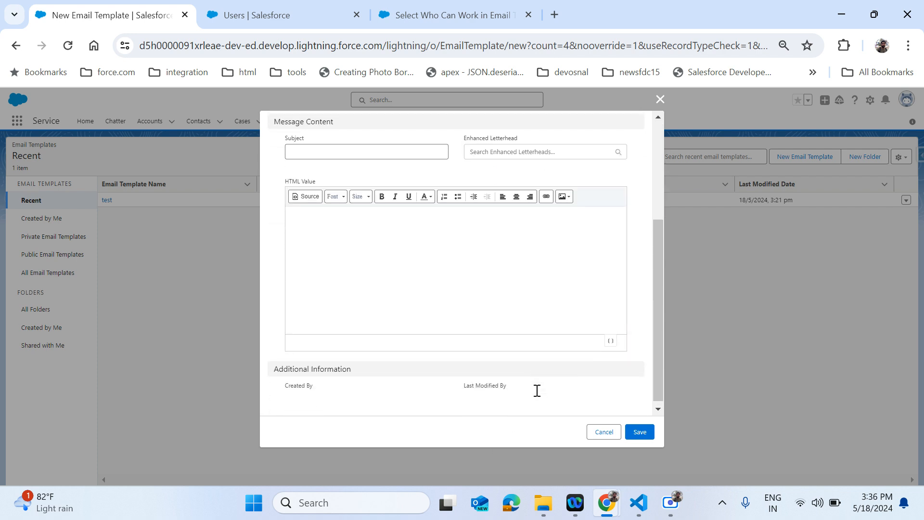
{"action": "scroll", "coordinate": [622, 284], "scroll_direction": "up", "scroll_amount": 4}
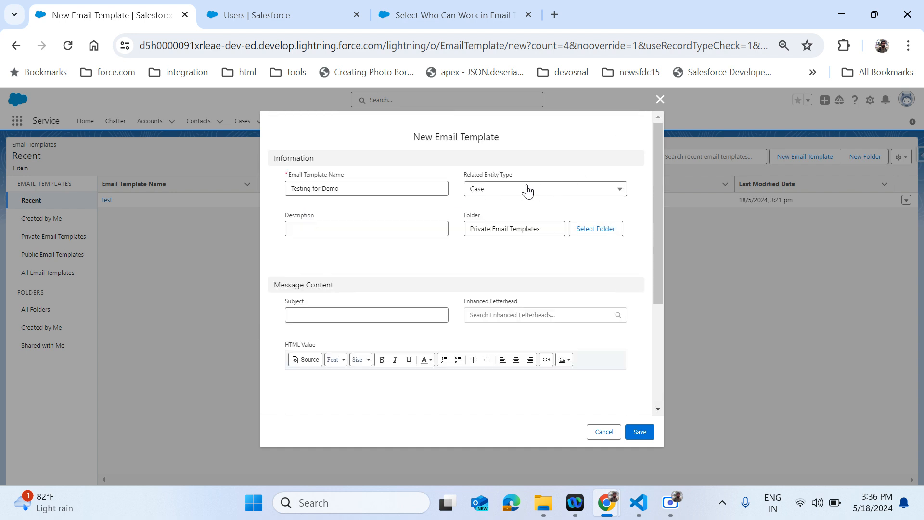
- Fill in subject 'Test Demo' and HTML body 'HI', then save the template
{"action": "left_click", "coordinate": [401, 230]}
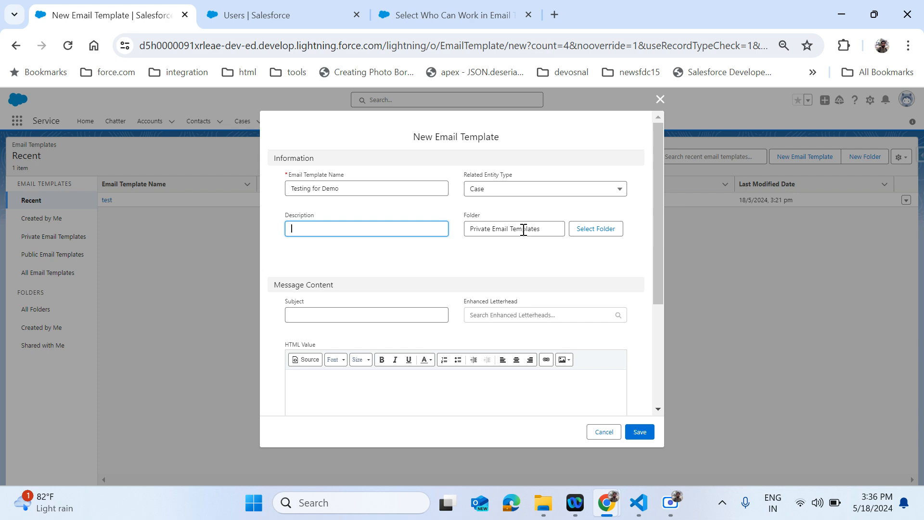
{"action": "left_click", "coordinate": [341, 313]}
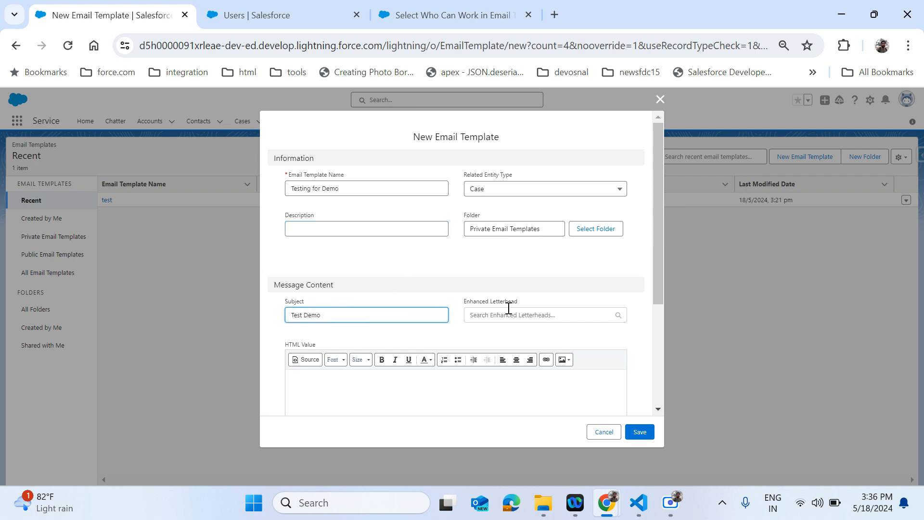
{"action": "scroll", "coordinate": [499, 331], "scroll_direction": "down", "scroll_amount": 2}
{"action": "scroll", "coordinate": [499, 337], "scroll_direction": "down", "scroll_amount": 1}
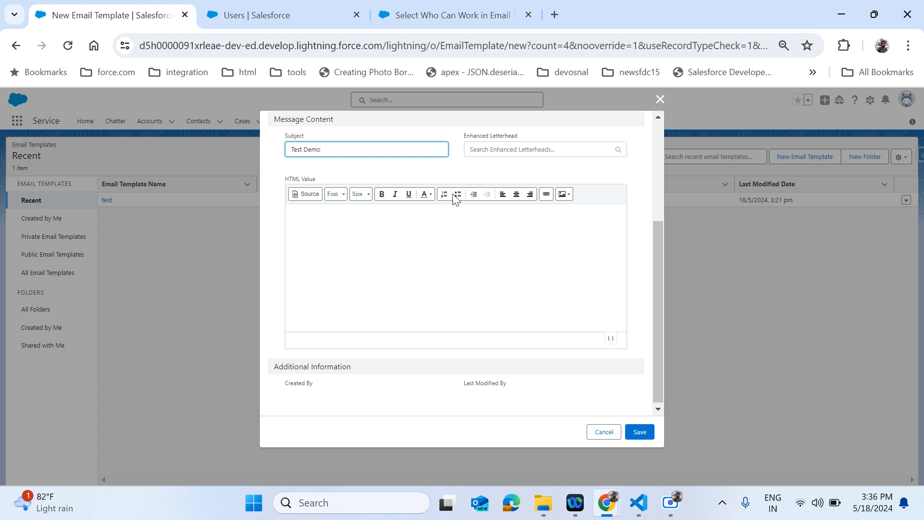
{"action": "left_click", "coordinate": [381, 257]}
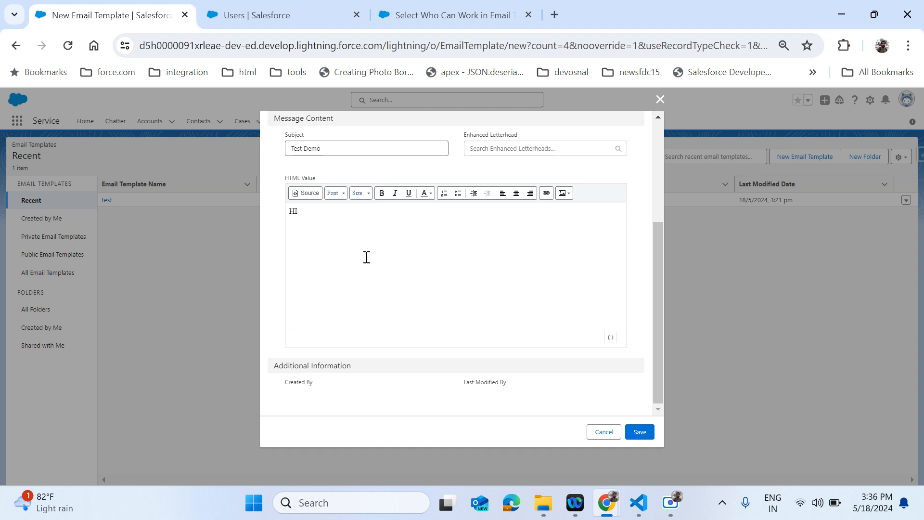
{"action": "left_click", "coordinate": [640, 433]}
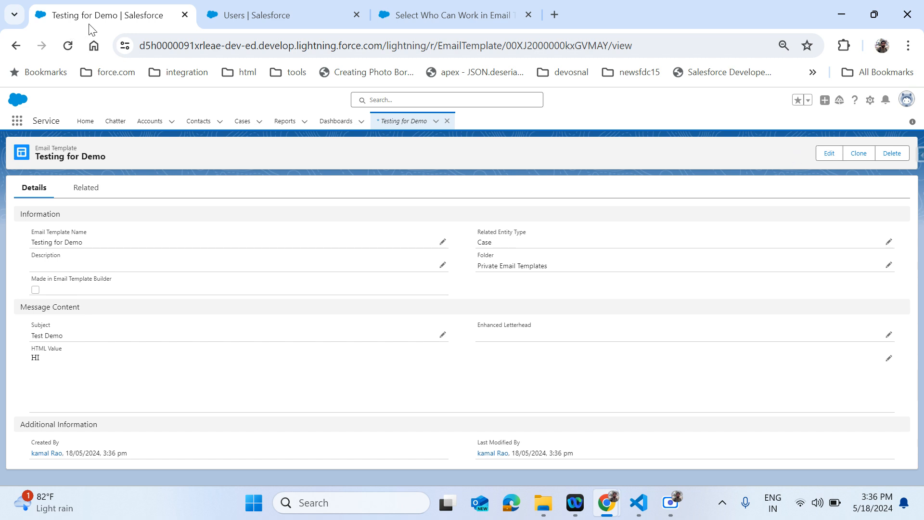
- Reload the page to bring up the 'contact US' email template record
{"action": "left_click", "coordinate": [68, 47]}
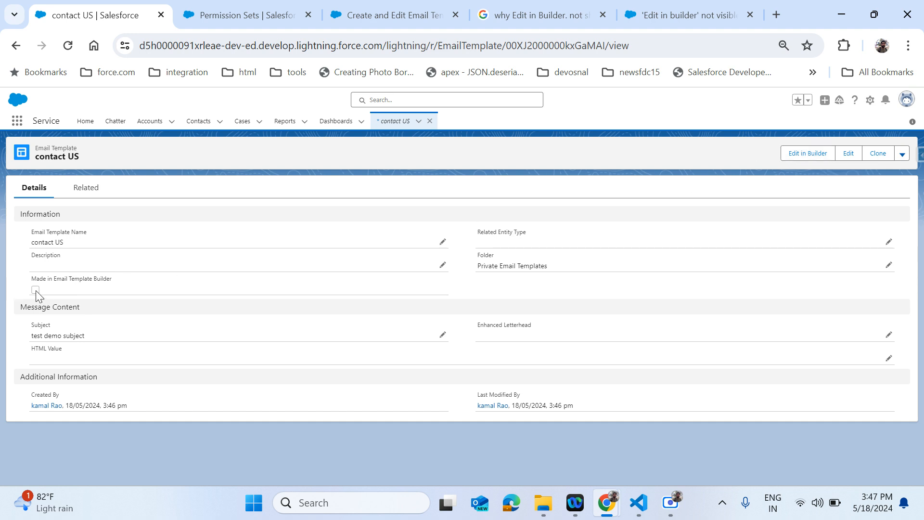
- Open the contact US template in Email Template Builder, dismiss the welcome message, and show its Style settings
{"action": "left_click", "coordinate": [817, 160]}
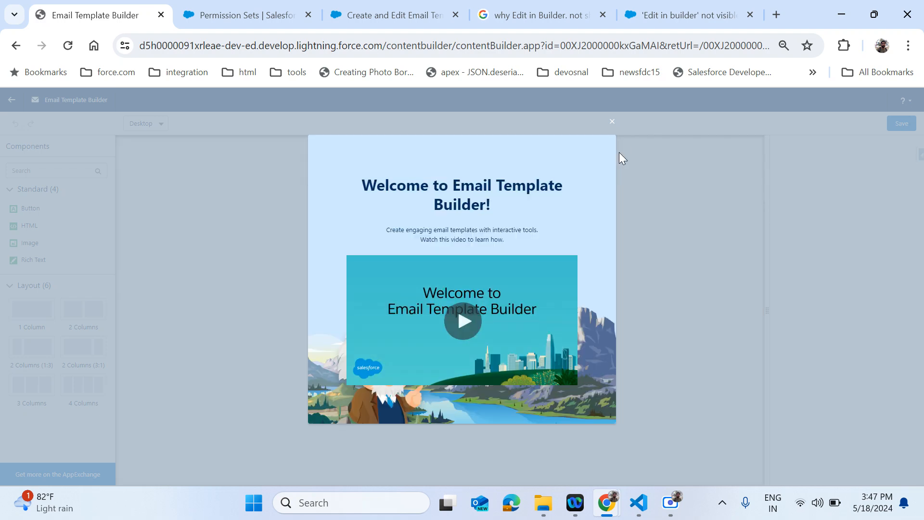
{"action": "left_click", "coordinate": [613, 125]}
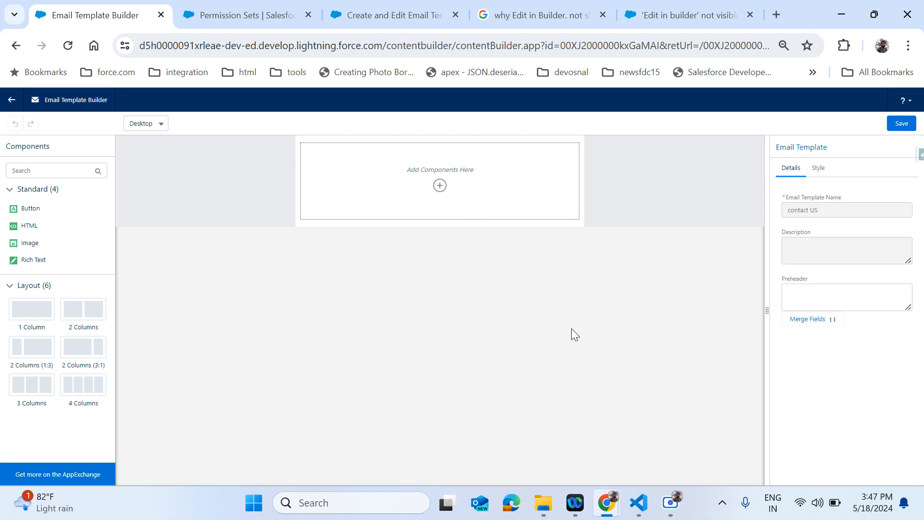
{"action": "left_click", "coordinate": [440, 185]}
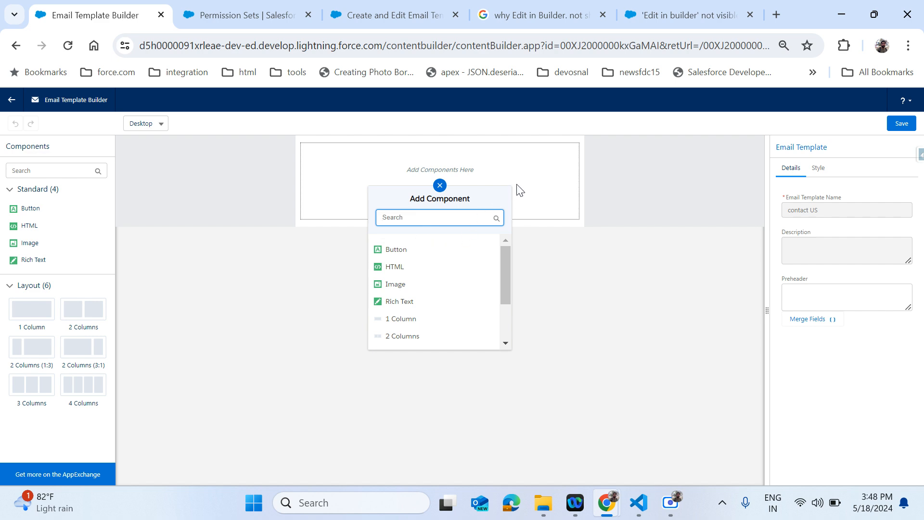
{"action": "left_click", "coordinate": [535, 180]}
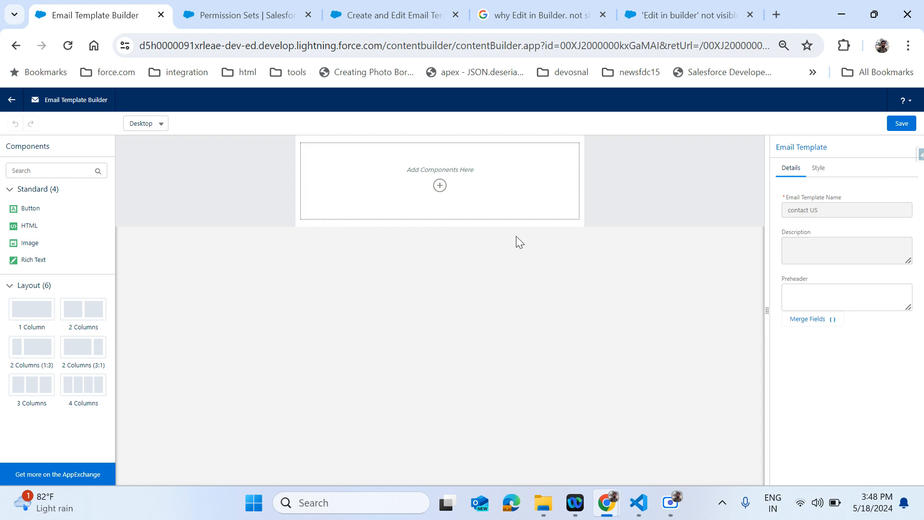
{"action": "left_click", "coordinate": [818, 172]}
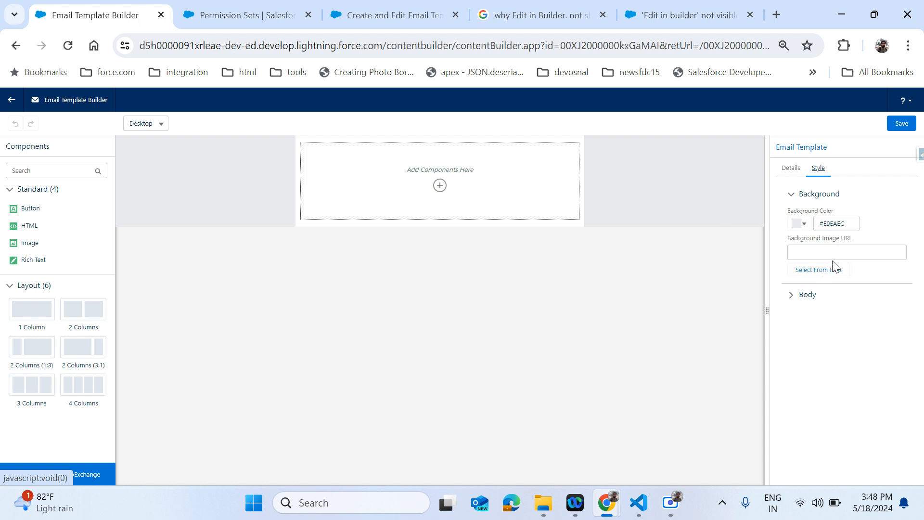
- Try several background shades and apply bright blue #185CE7 to the template
{"action": "left_click", "coordinate": [846, 250]}
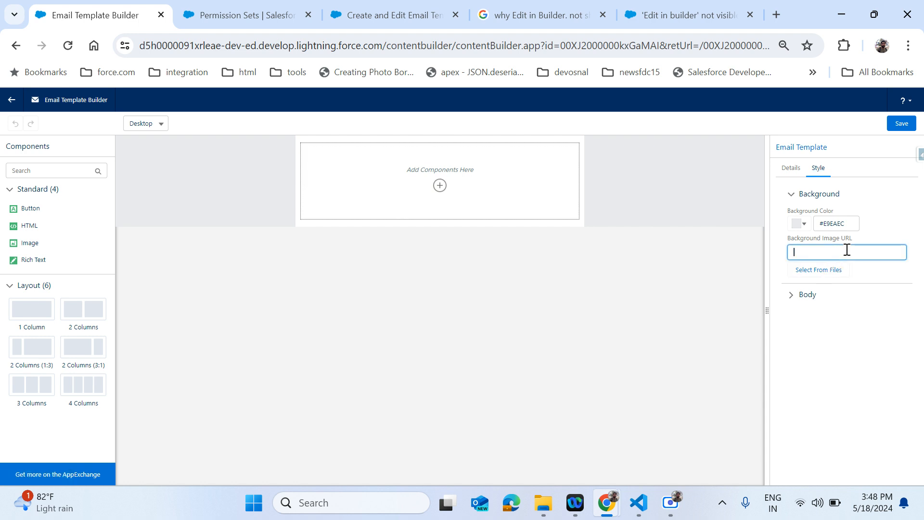
{"action": "left_click", "coordinate": [801, 226]}
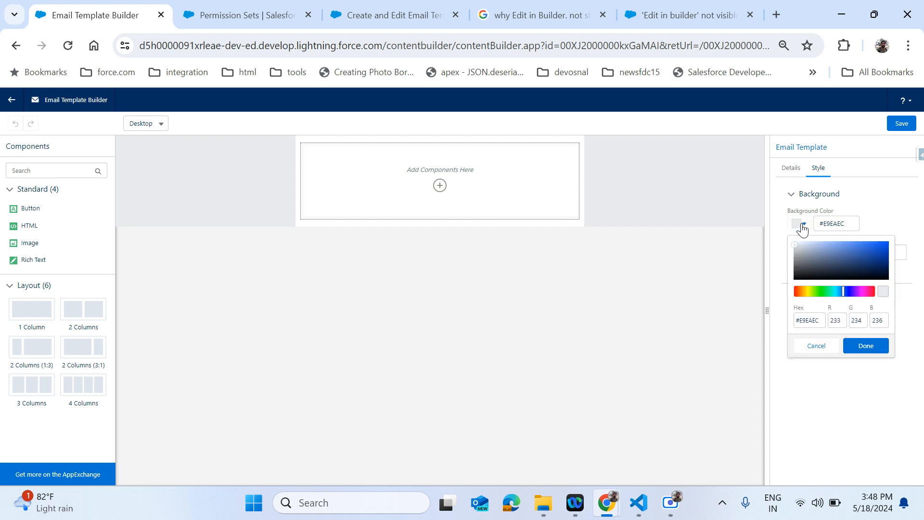
{"action": "left_click", "coordinate": [796, 255]}
{"action": "left_click", "coordinate": [811, 250]}
{"action": "left_click", "coordinate": [850, 254]}
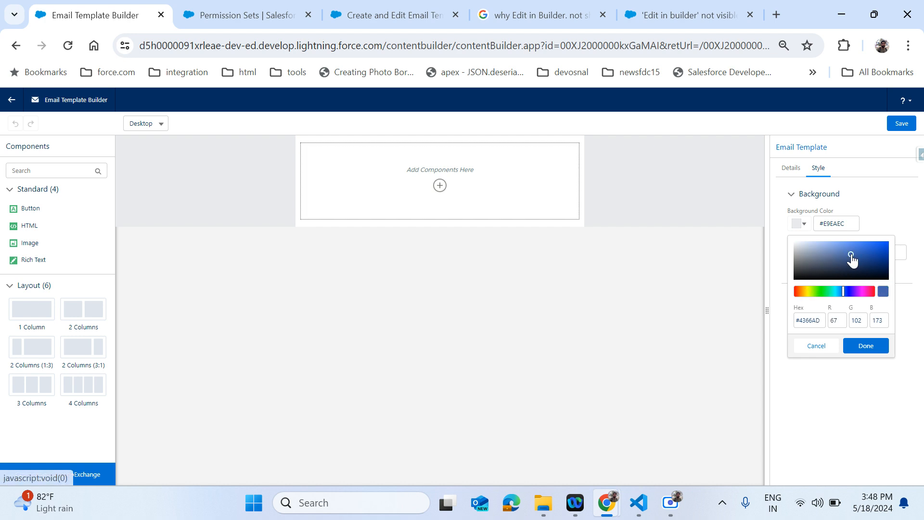
{"action": "left_click", "coordinate": [877, 245]}
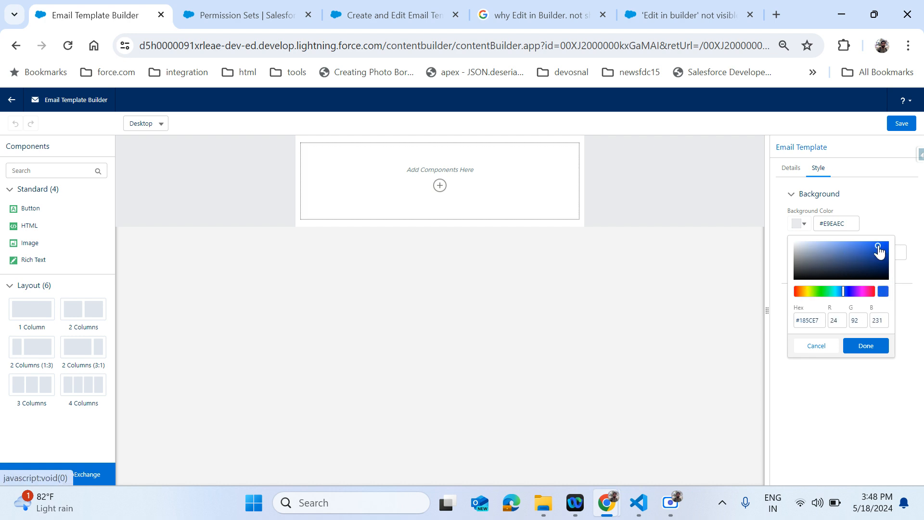
{"action": "left_click", "coordinate": [857, 346]}
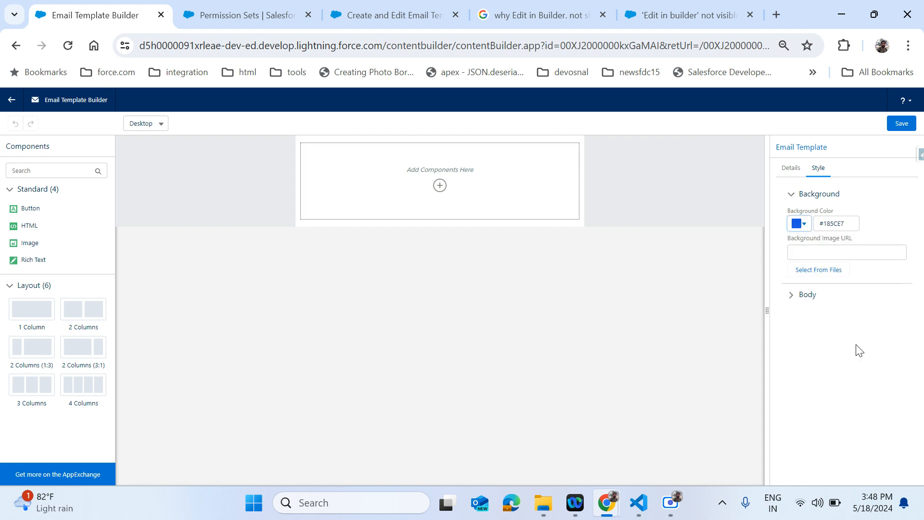
- Change the template background to light grey #D3D9E4 and return to its Details
{"action": "left_click", "coordinate": [807, 225]}
{"action": "left_click", "coordinate": [801, 246]}
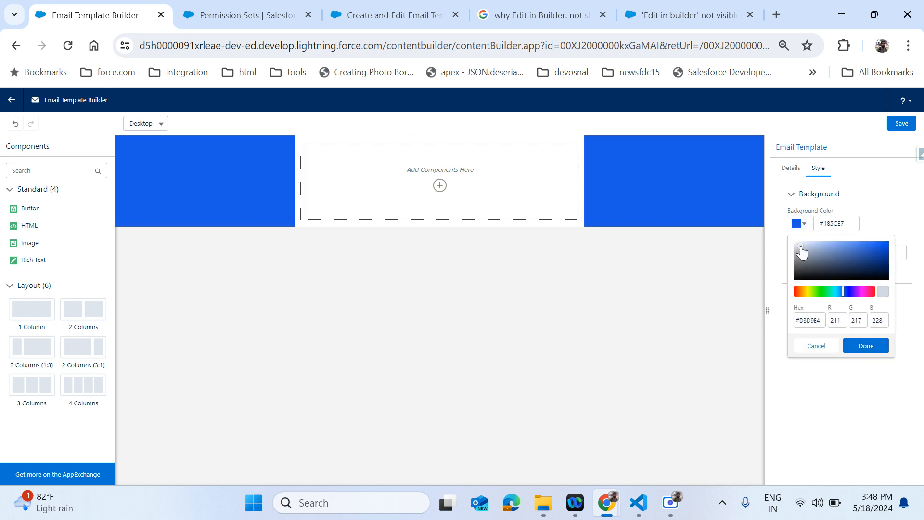
{"action": "left_click", "coordinate": [868, 349]}
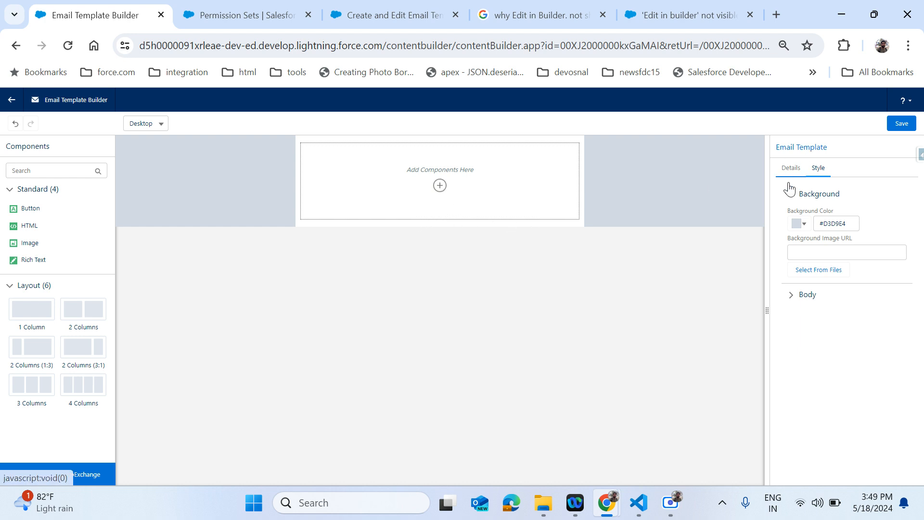
{"action": "left_click", "coordinate": [787, 296]}
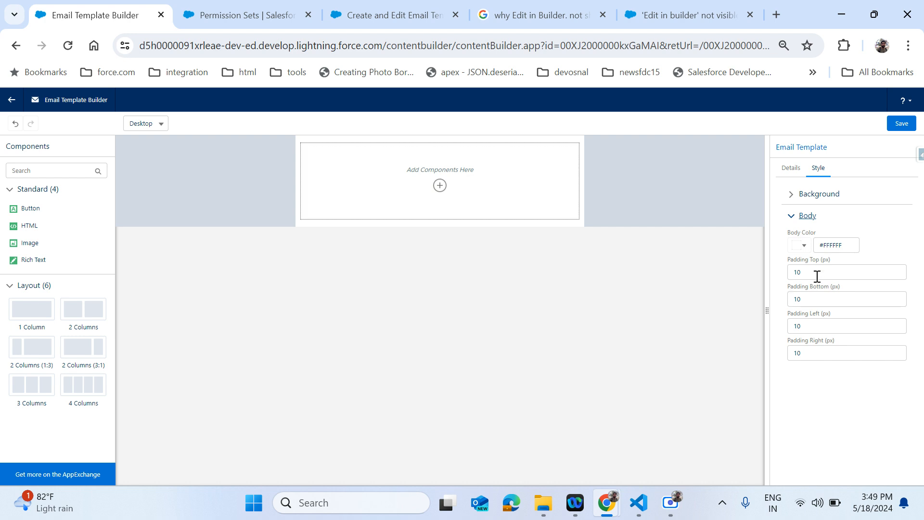
{"action": "left_click", "coordinate": [790, 171]}
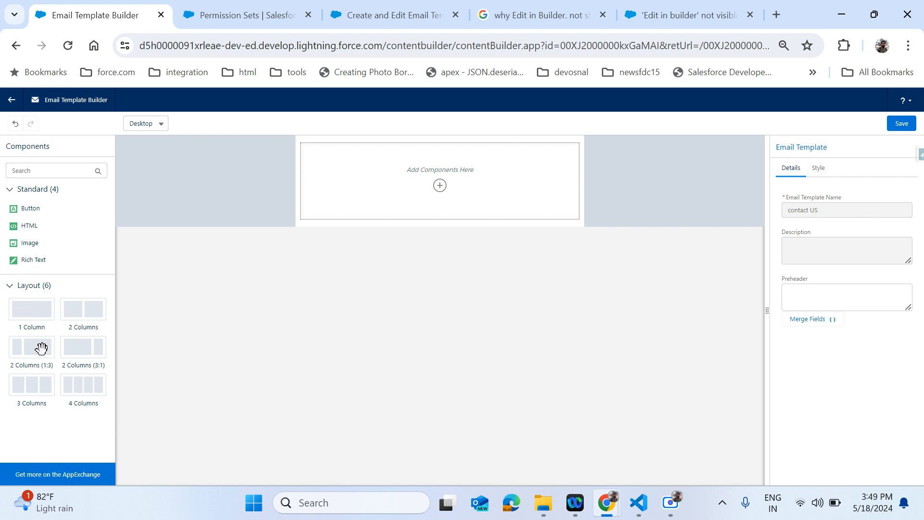
- Remove the two-column split from the template, leaving an empty row
{"action": "left_click", "coordinate": [436, 189]}
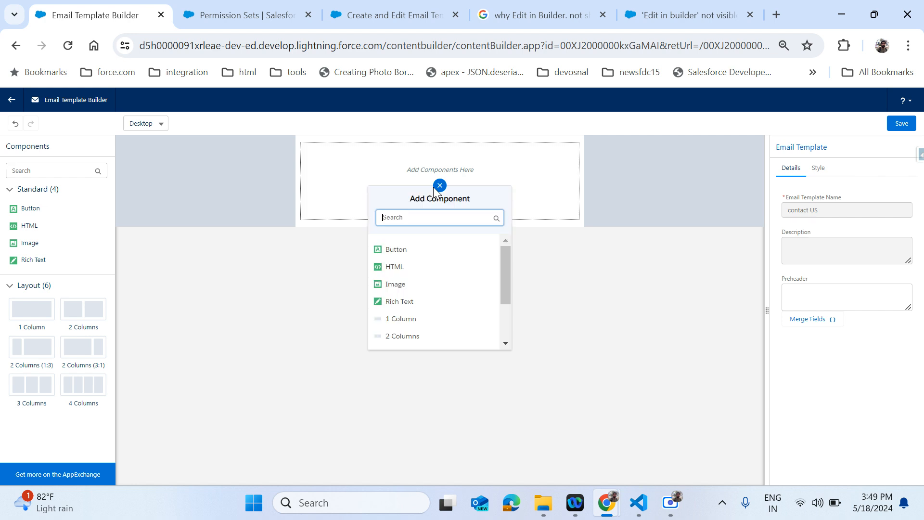
{"action": "scroll", "coordinate": [437, 278], "scroll_direction": "down", "scroll_amount": 1}
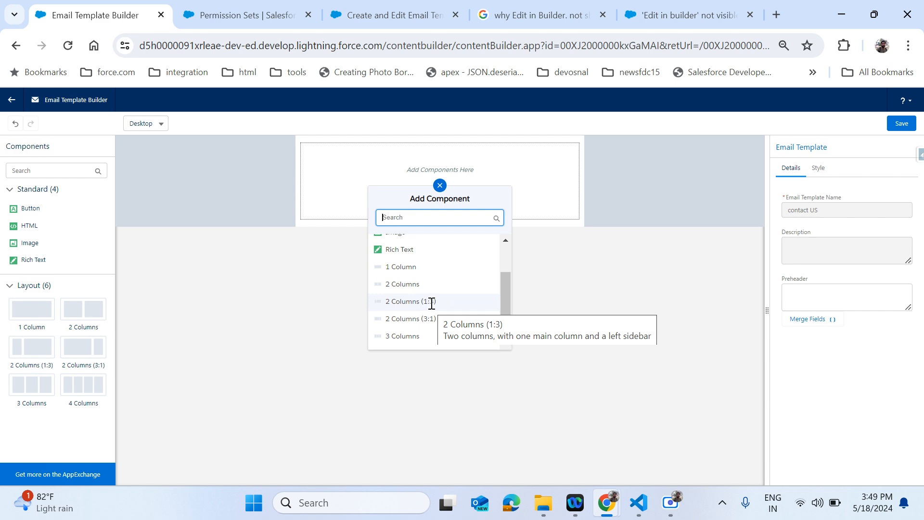
{"action": "left_click", "coordinate": [423, 322]}
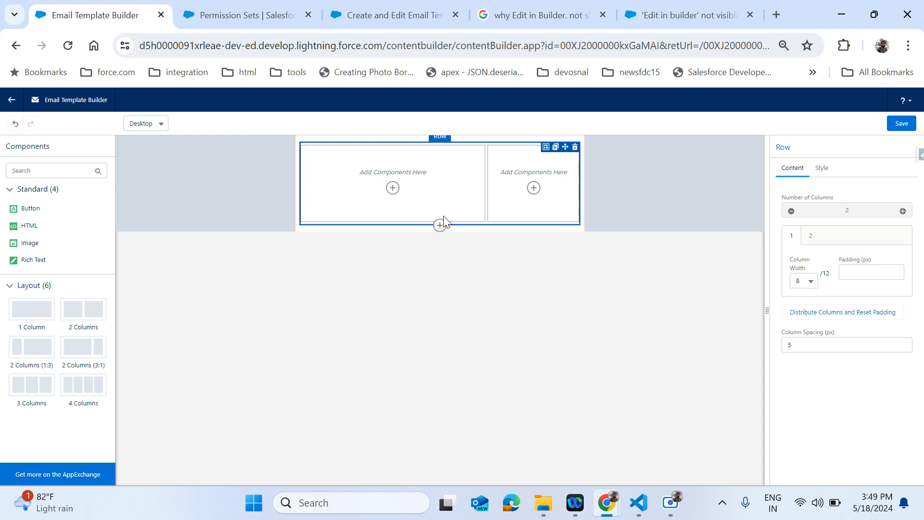
{"action": "left_click", "coordinate": [575, 148]}
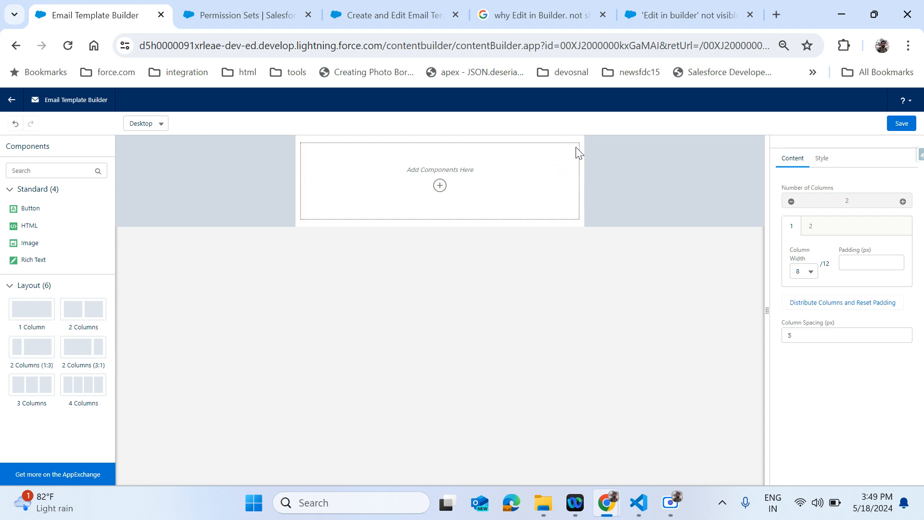
- Add three stacked single-column rows to the template
{"action": "left_click", "coordinate": [439, 186]}
{"action": "scroll", "coordinate": [431, 313], "scroll_direction": "down", "scroll_amount": 2}
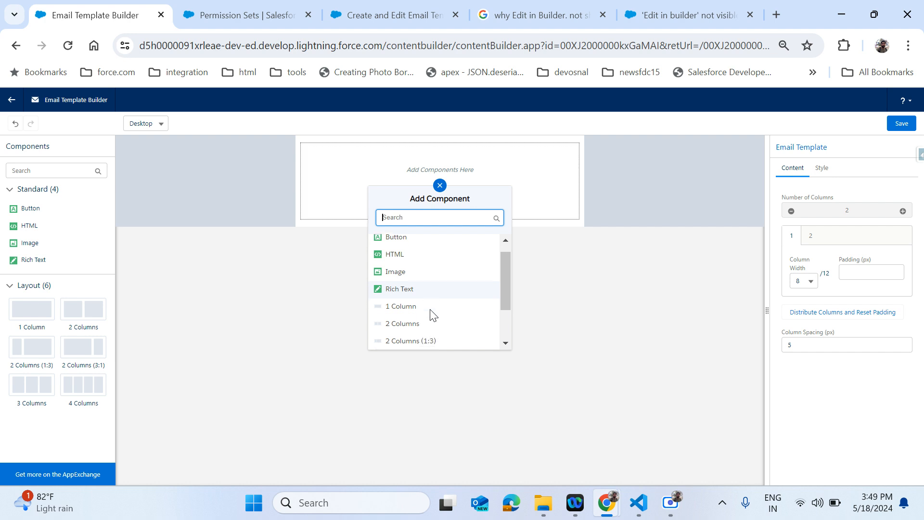
{"action": "scroll", "coordinate": [431, 313], "scroll_direction": "down", "scroll_amount": 1}
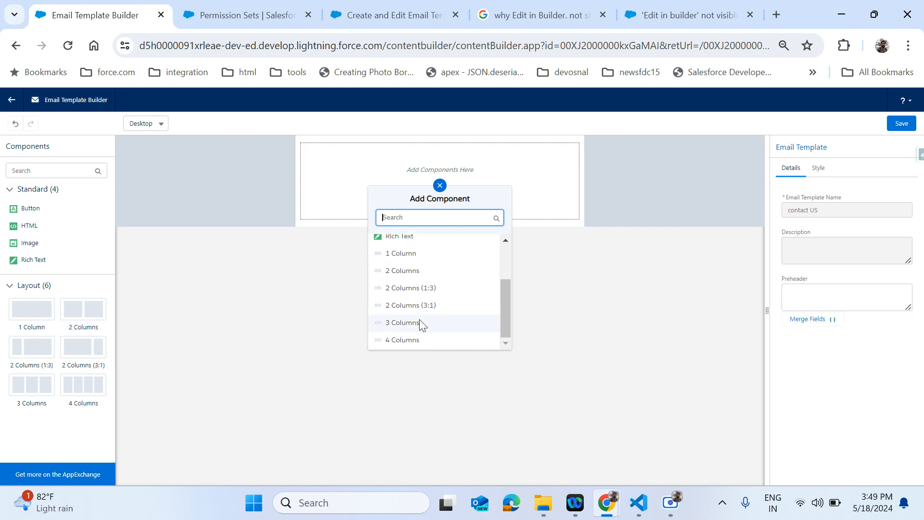
{"action": "left_click", "coordinate": [425, 255]}
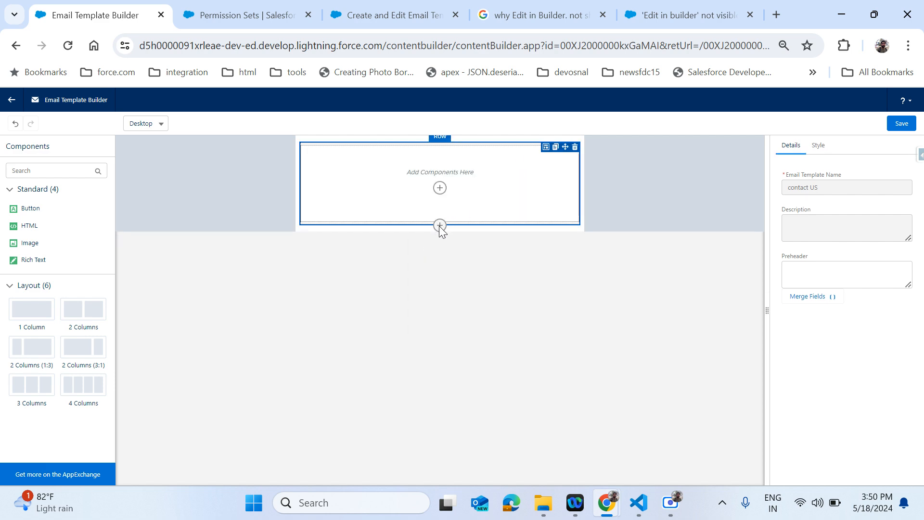
{"action": "left_click", "coordinate": [439, 225]}
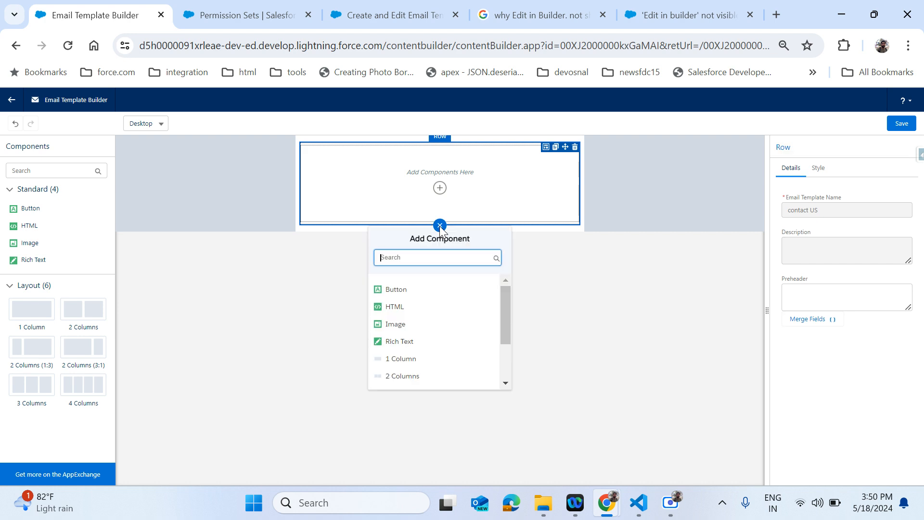
{"action": "left_click", "coordinate": [416, 358]}
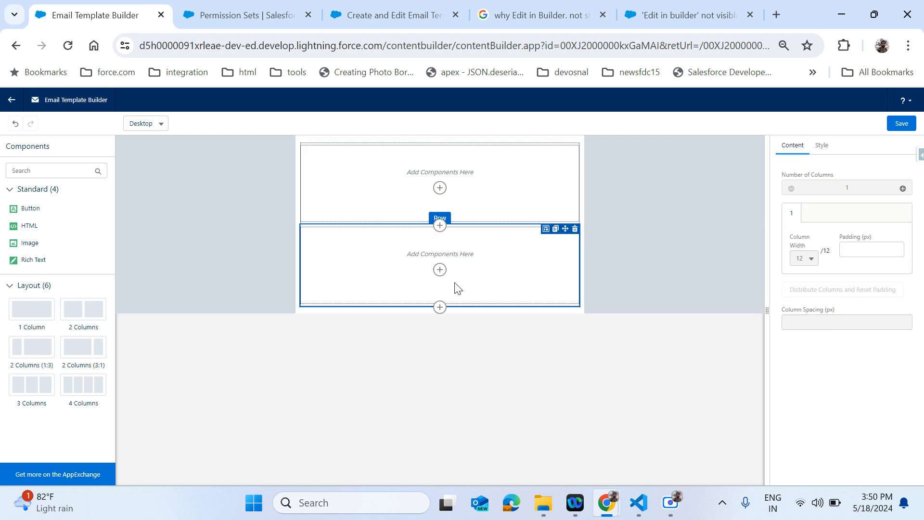
{"action": "left_click", "coordinate": [440, 307]}
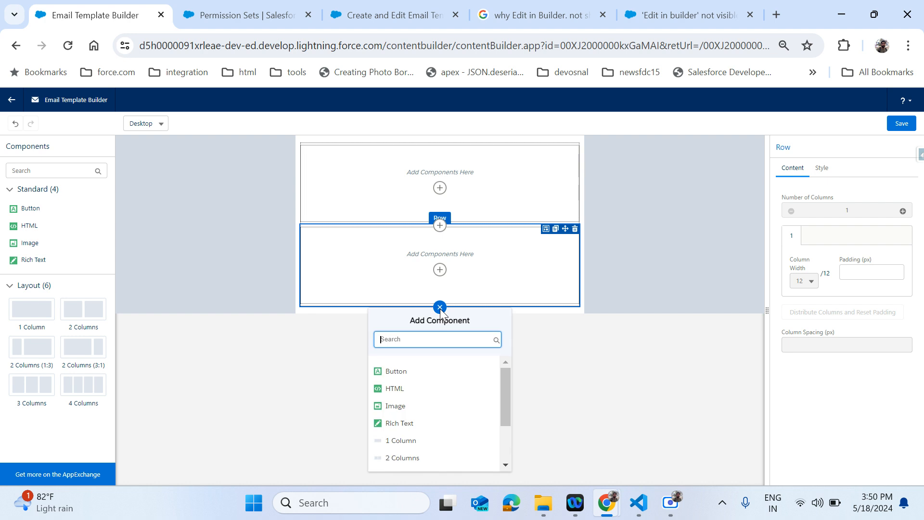
{"action": "left_click", "coordinate": [409, 440]}
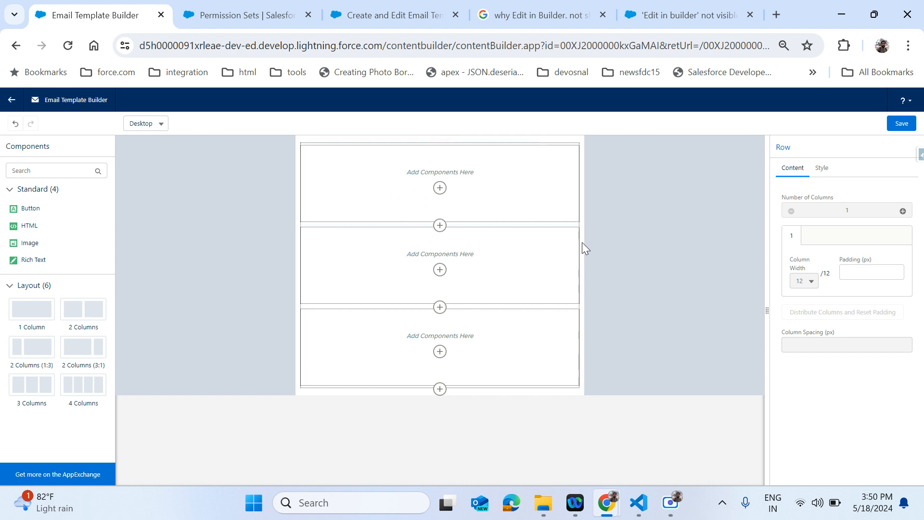
{"action": "scroll", "coordinate": [820, 212], "scroll_direction": "down", "scroll_amount": 1}
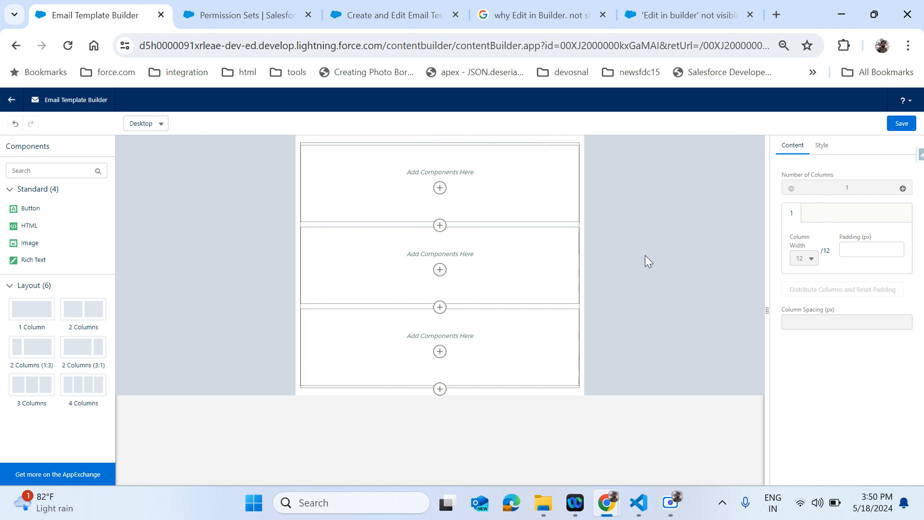
{"action": "left_click", "coordinate": [640, 284]}
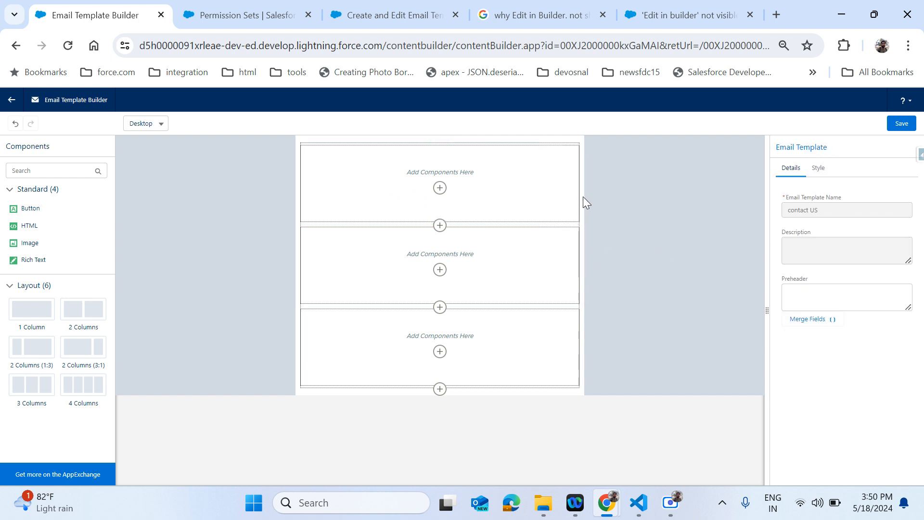
- Try a Button in the top row, delete it, and add an Image component there instead
{"action": "left_click", "coordinate": [468, 214]}
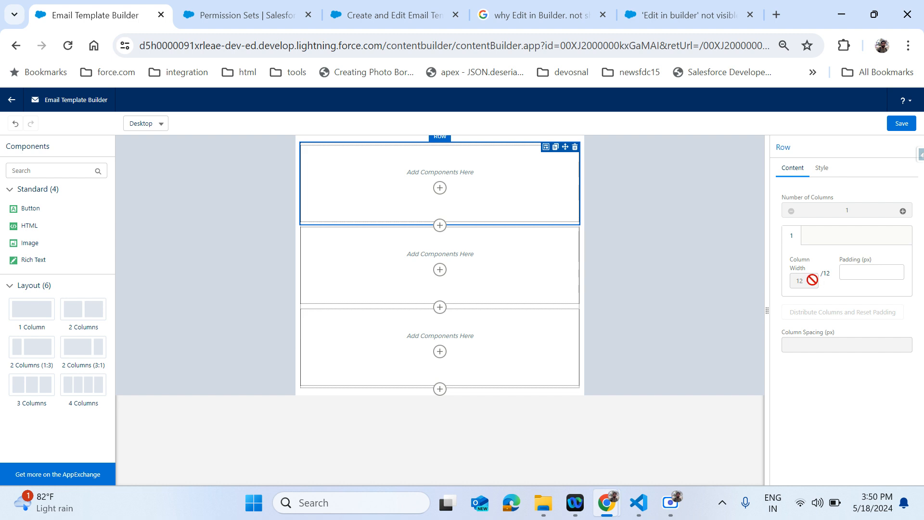
{"action": "left_click", "coordinate": [440, 188]}
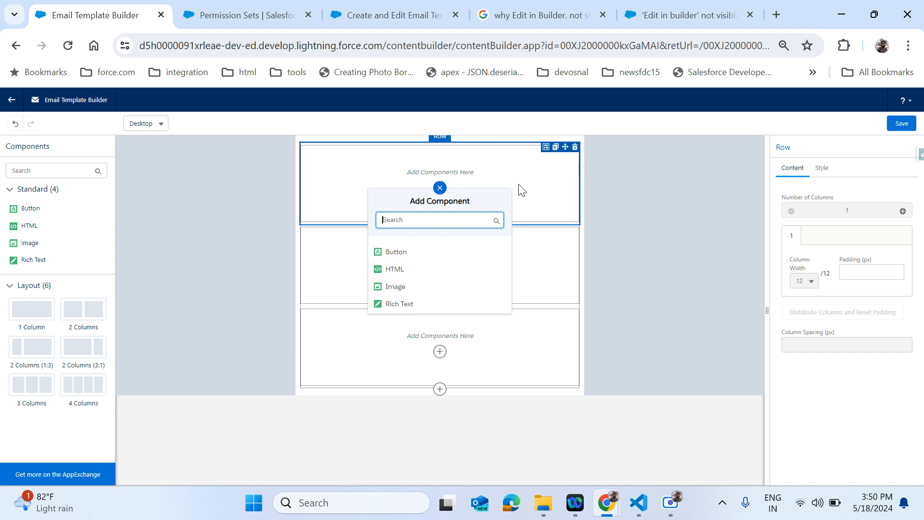
{"action": "key", "text": "Escape"}
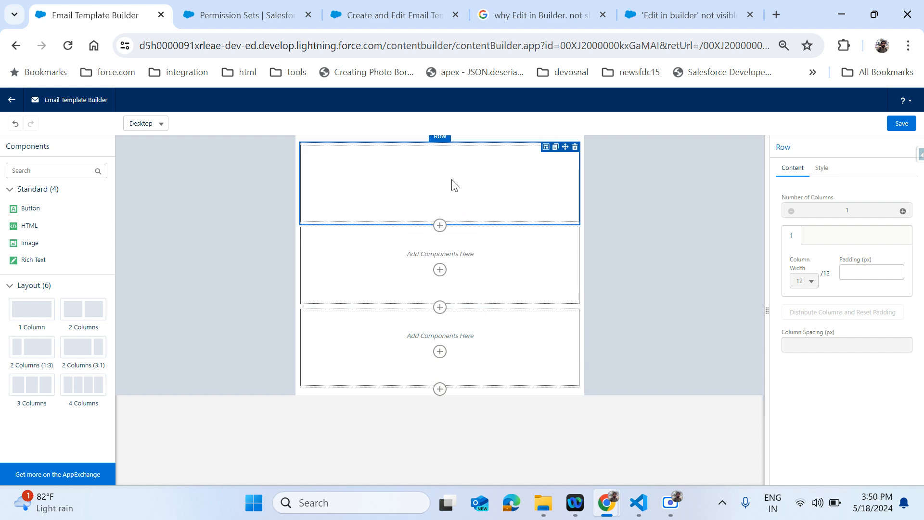
{"action": "left_click", "coordinate": [417, 161]}
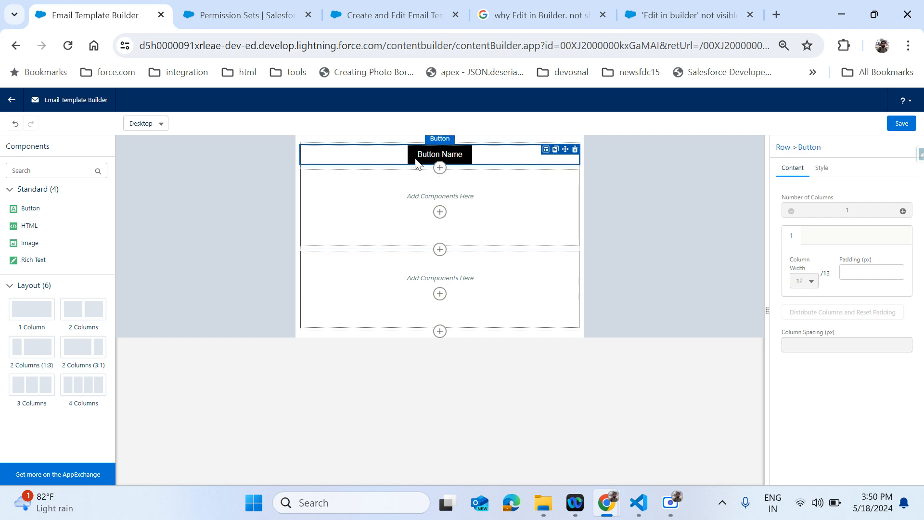
{"action": "left_click", "coordinate": [575, 151]}
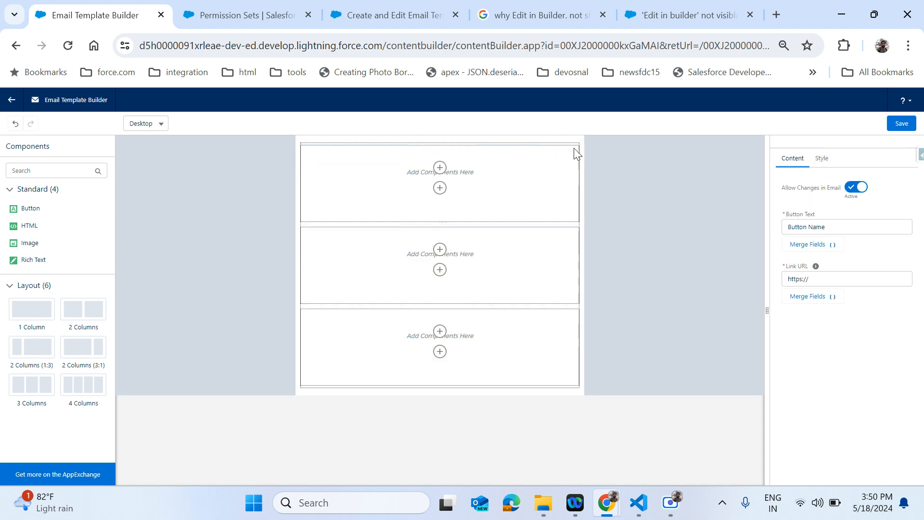
{"action": "left_click", "coordinate": [439, 188]}
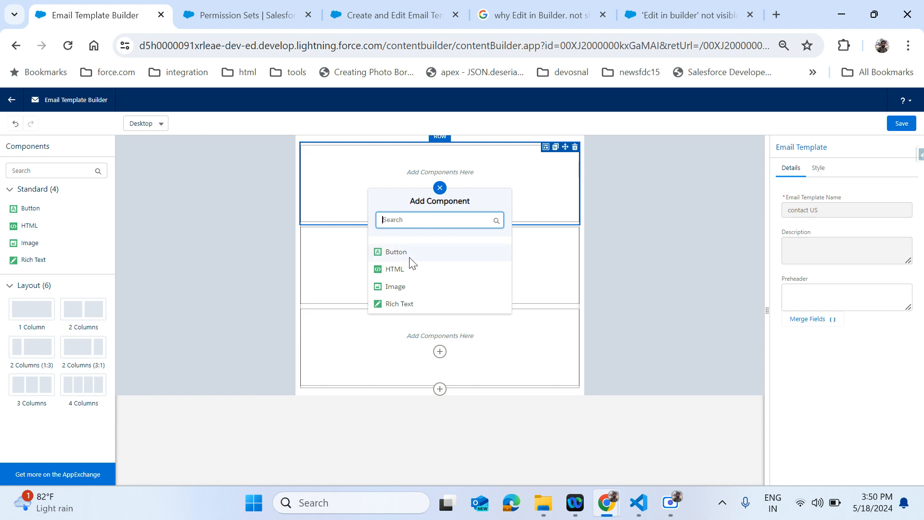
{"action": "left_click", "coordinate": [404, 291]}
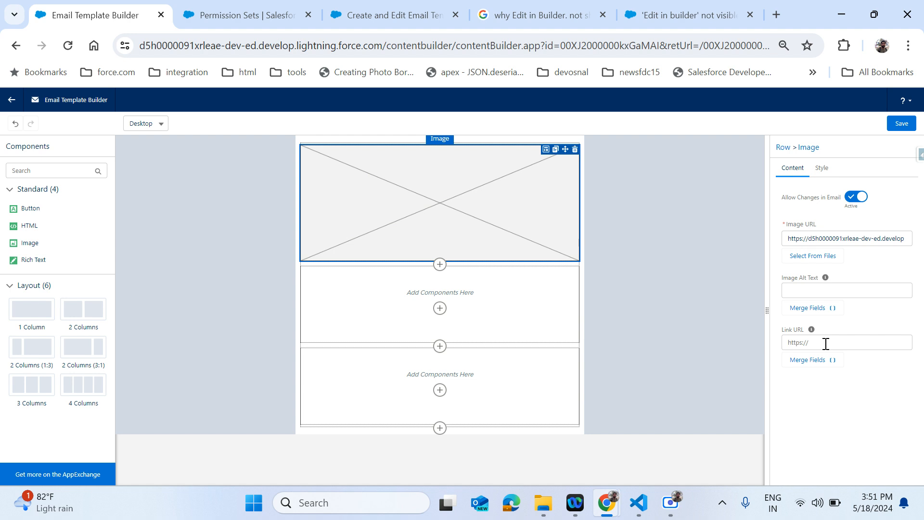
- Choose the image from stored files and start uploading a new picture from the computer
{"action": "left_click", "coordinate": [815, 364]}
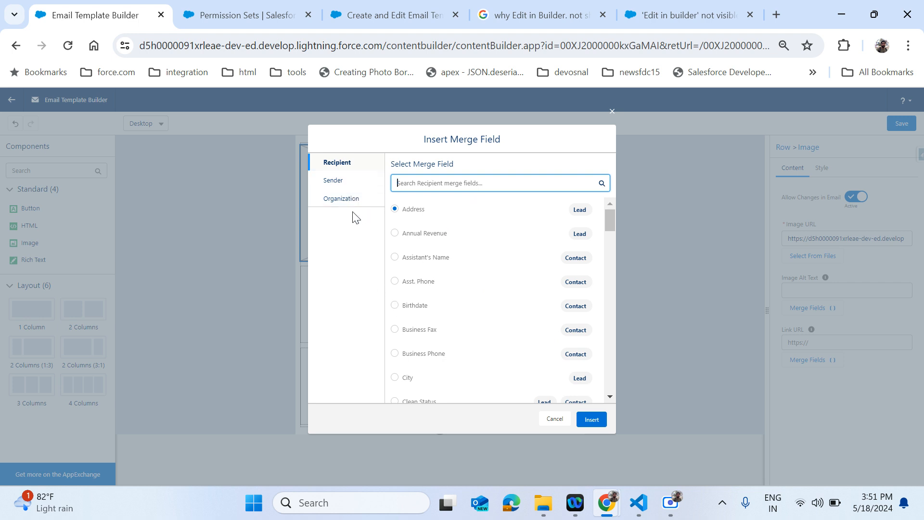
{"action": "left_click", "coordinate": [612, 112]}
{"action": "left_click", "coordinate": [819, 256]}
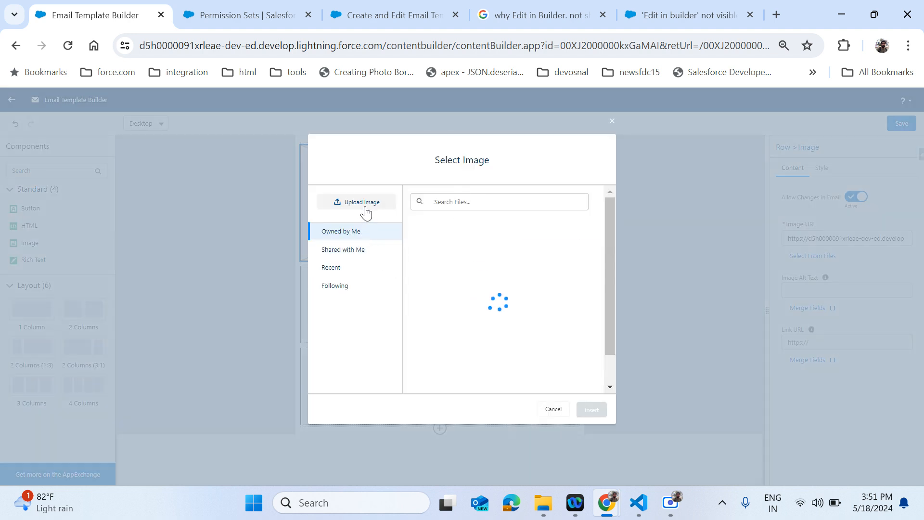
{"action": "left_click", "coordinate": [342, 250]}
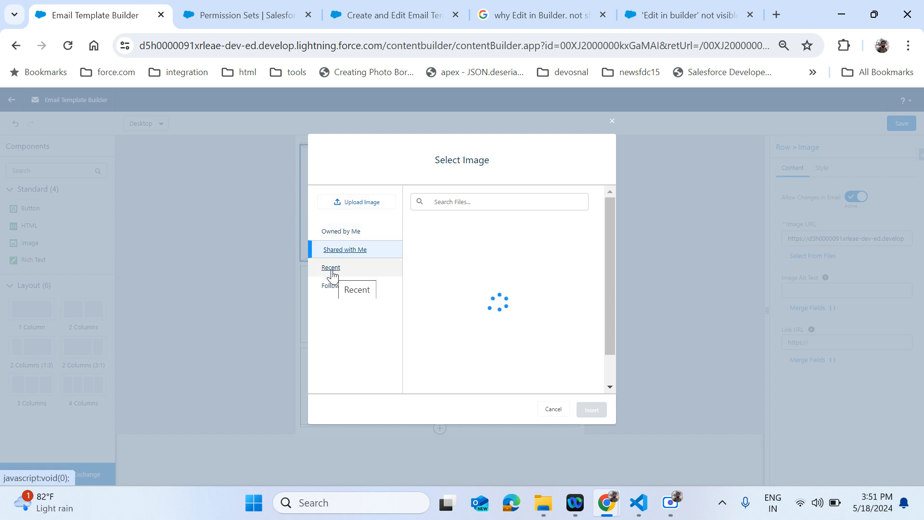
{"action": "left_click", "coordinate": [374, 211]}
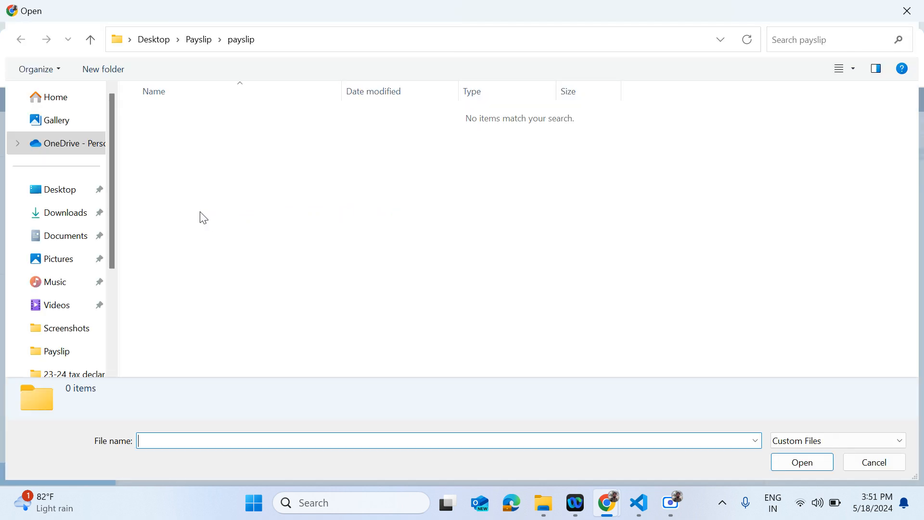
{"action": "left_click", "coordinate": [78, 199]}
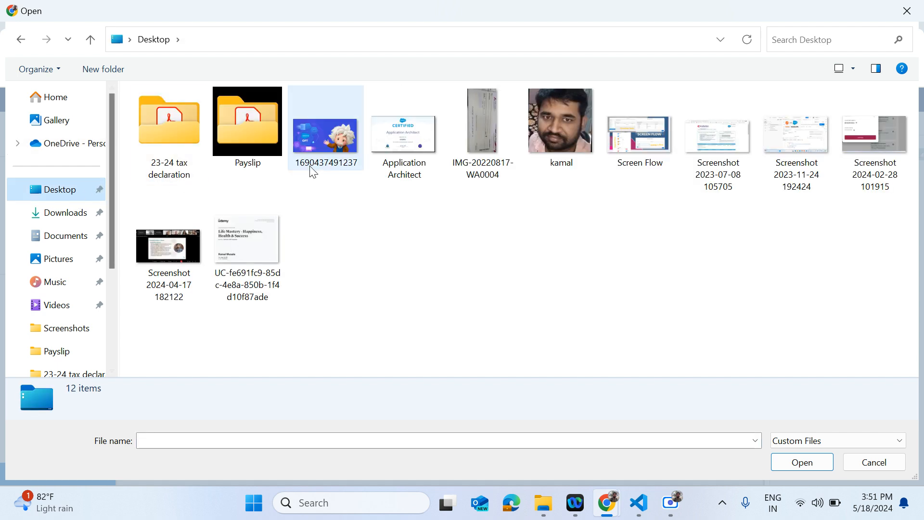
{"action": "double_click", "coordinate": [330, 144]}
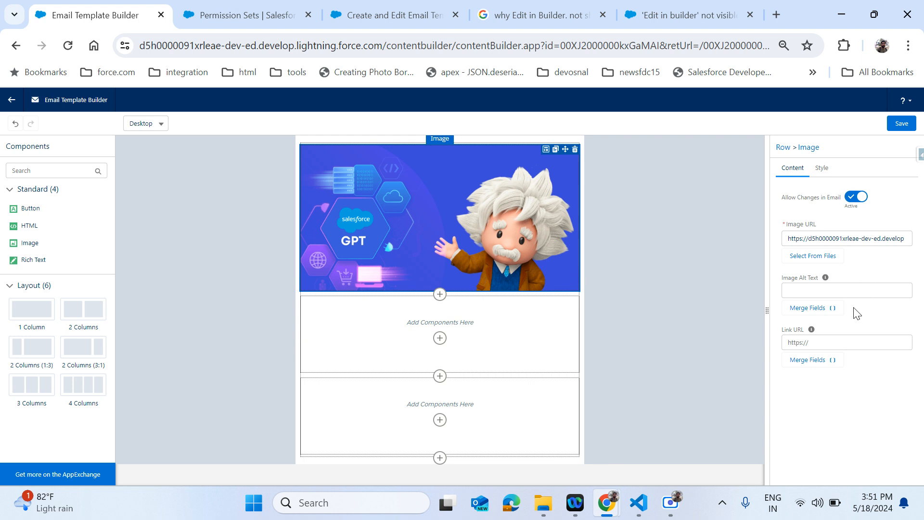
- In the banner's style settings, try image heights of 25 and 75 px
{"action": "left_click", "coordinate": [823, 169]}
{"action": "double_click", "coordinate": [819, 224]}
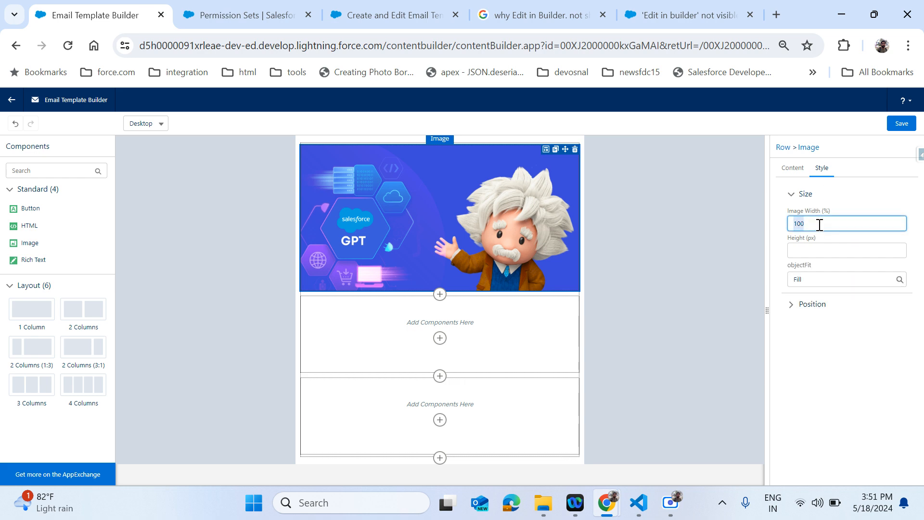
{"action": "key", "text": "Tab"}
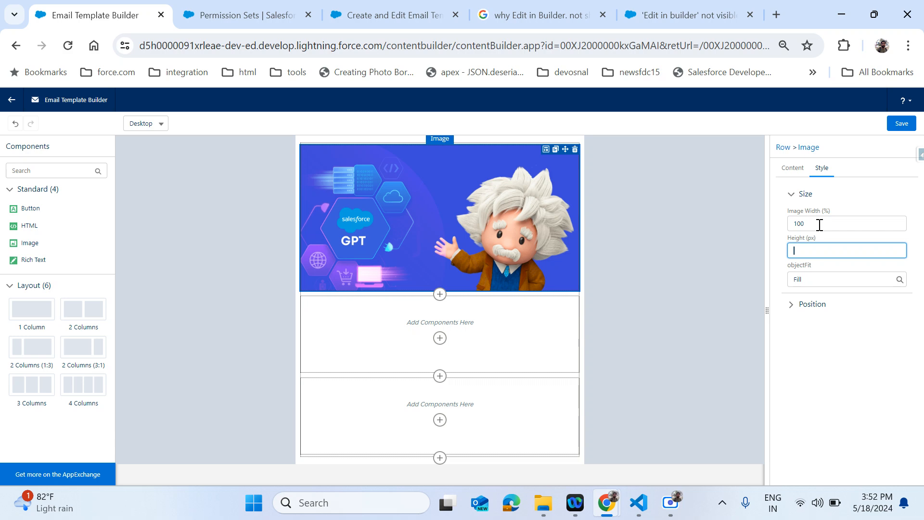
{"action": "type", "text": "25"}
{"action": "left_click", "coordinate": [862, 360]}
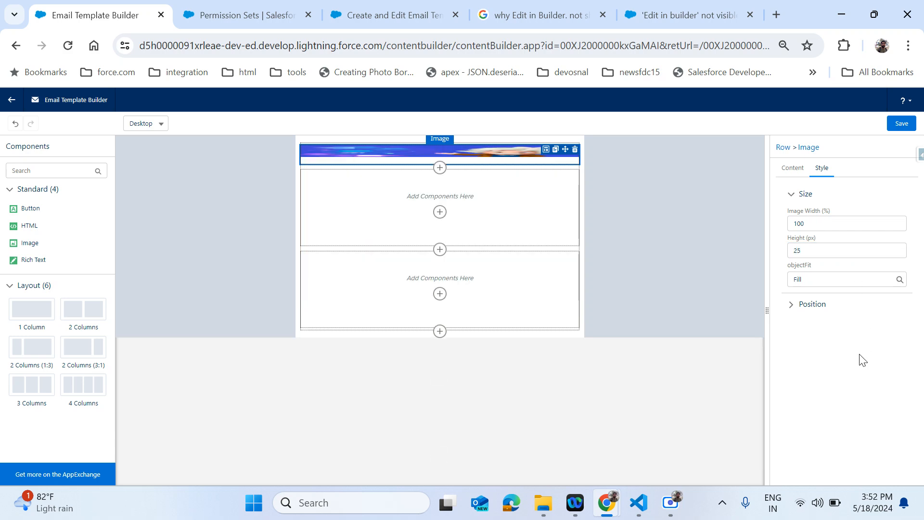
{"action": "left_click", "coordinate": [827, 254]}
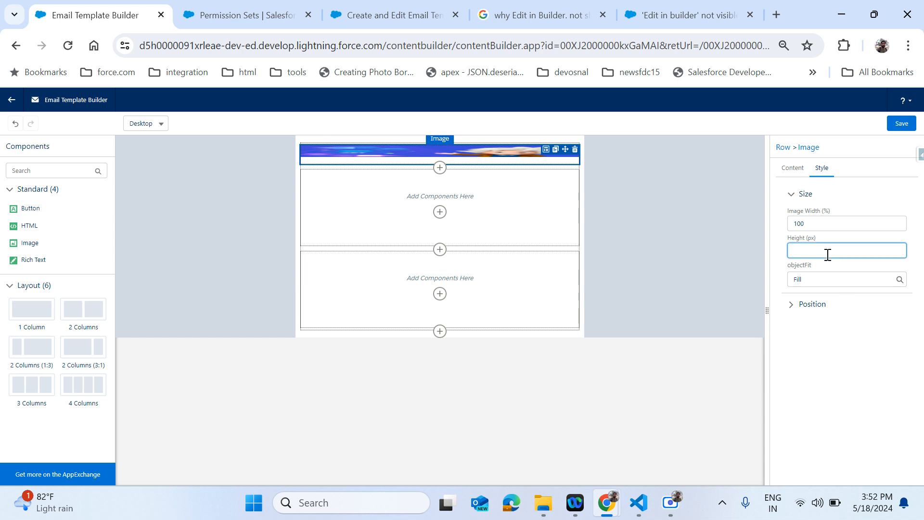
{"action": "left_click", "coordinate": [888, 366]}
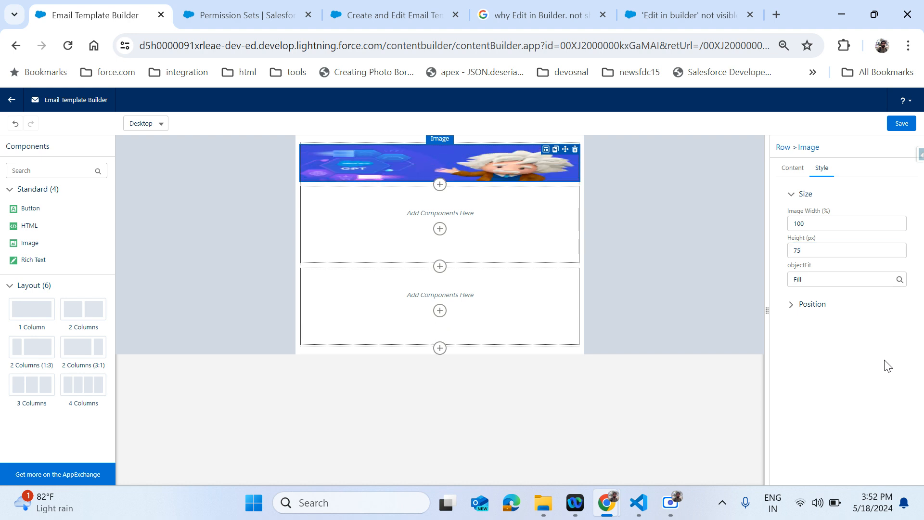
- Adjust the banner height through 575 and 275 px, settling on 175 px
{"action": "left_click", "coordinate": [815, 256]}
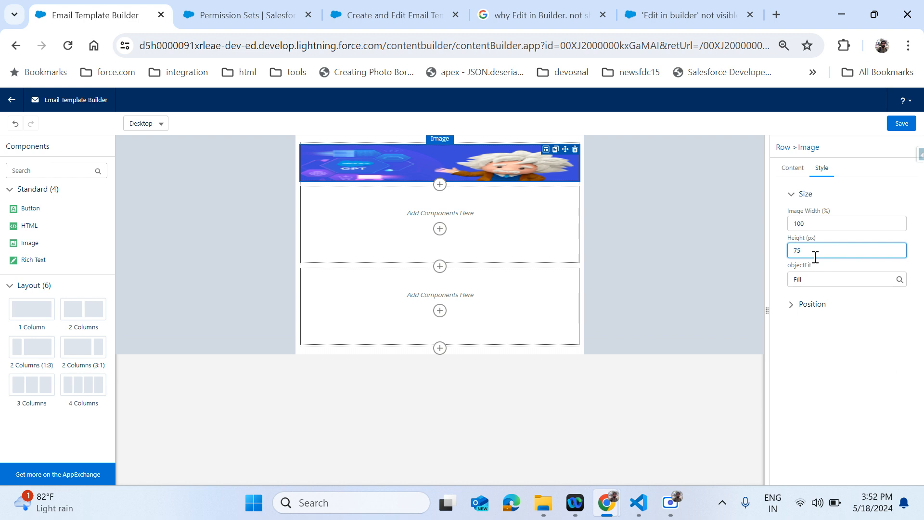
{"action": "type", "text": "5"}
{"action": "left_click", "coordinate": [824, 401]}
{"action": "left_click", "coordinate": [798, 253]}
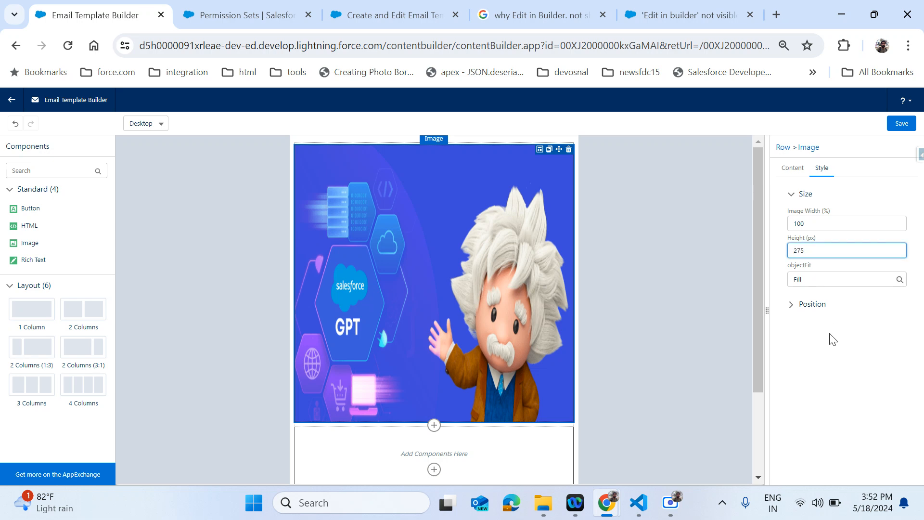
{"action": "left_click", "coordinate": [839, 359]}
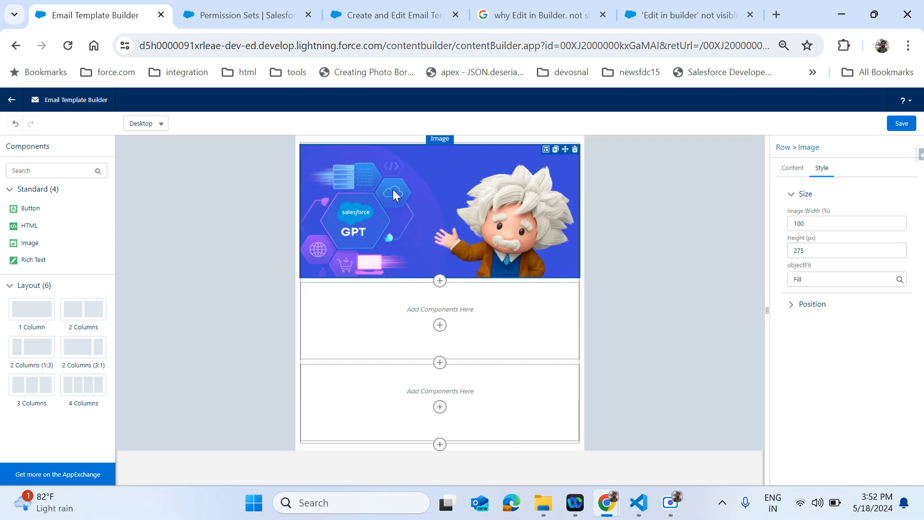
{"action": "left_click", "coordinate": [797, 251]}
{"action": "key", "text": "BackSpace"}
{"action": "type", "text": "1"}
{"action": "left_click", "coordinate": [820, 362]}
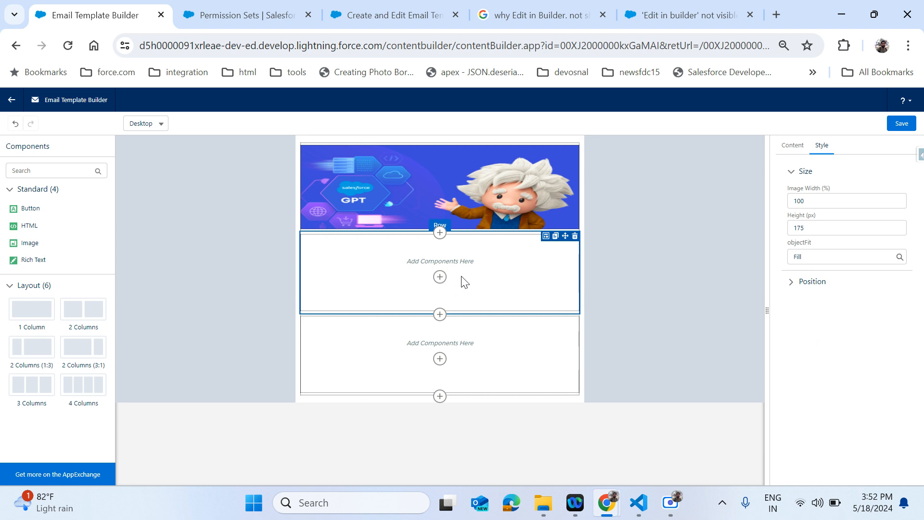
- Set the second row's background colour to light grey #D7CDCD
{"action": "left_click", "coordinate": [439, 276]}
{"action": "left_click", "coordinate": [489, 278]}
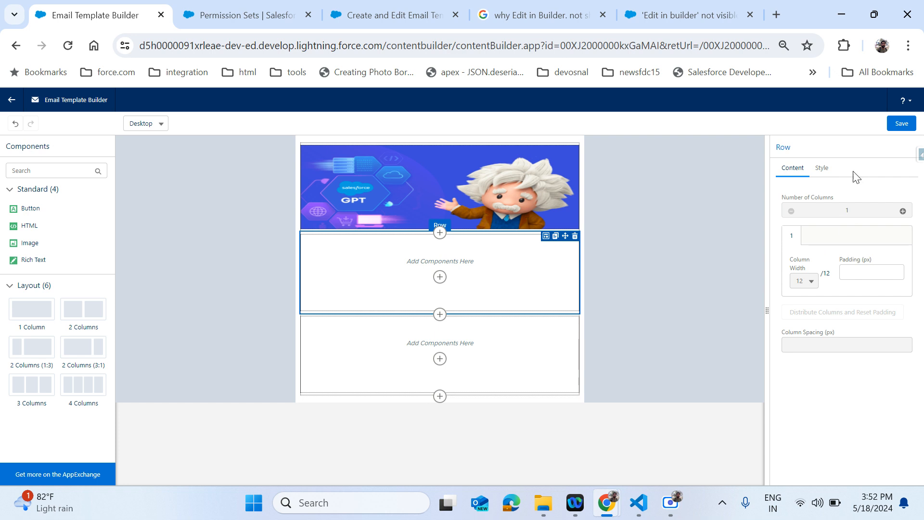
{"action": "left_click", "coordinate": [826, 174]}
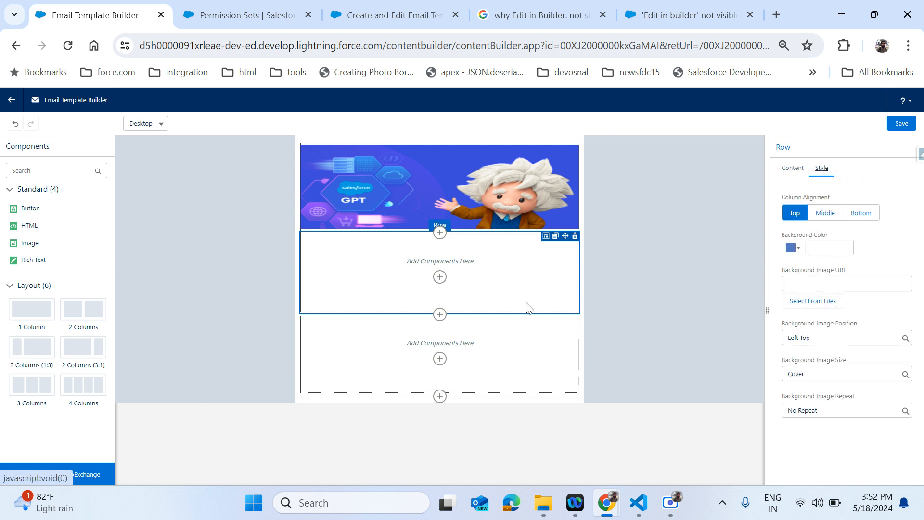
{"action": "left_click", "coordinate": [798, 249]}
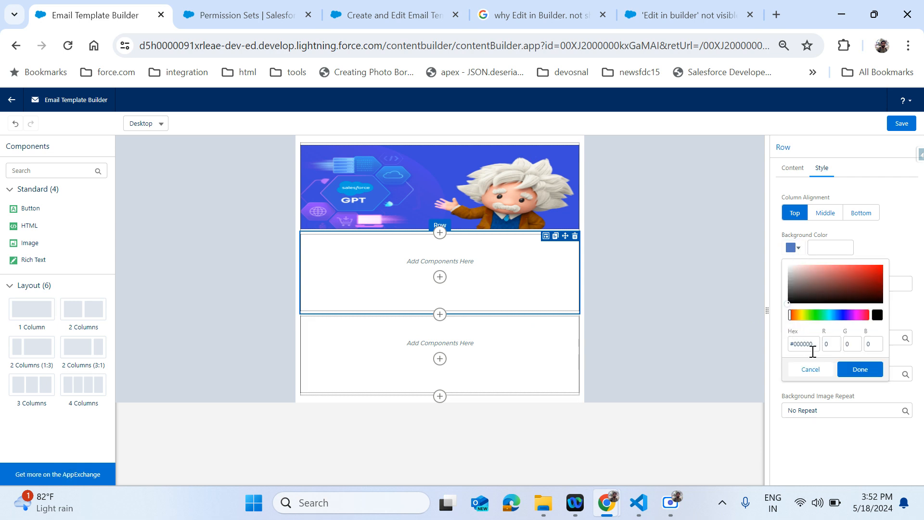
{"action": "left_click", "coordinate": [792, 271]}
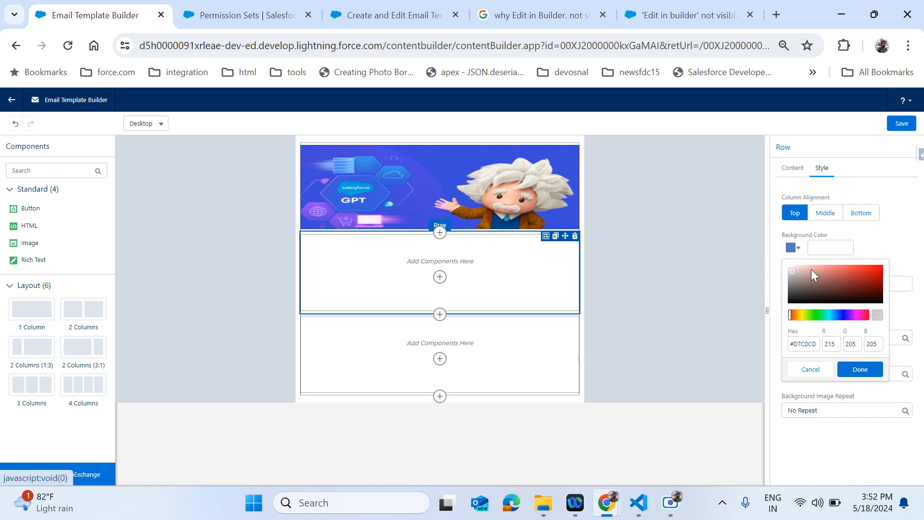
{"action": "left_click", "coordinate": [873, 369]}
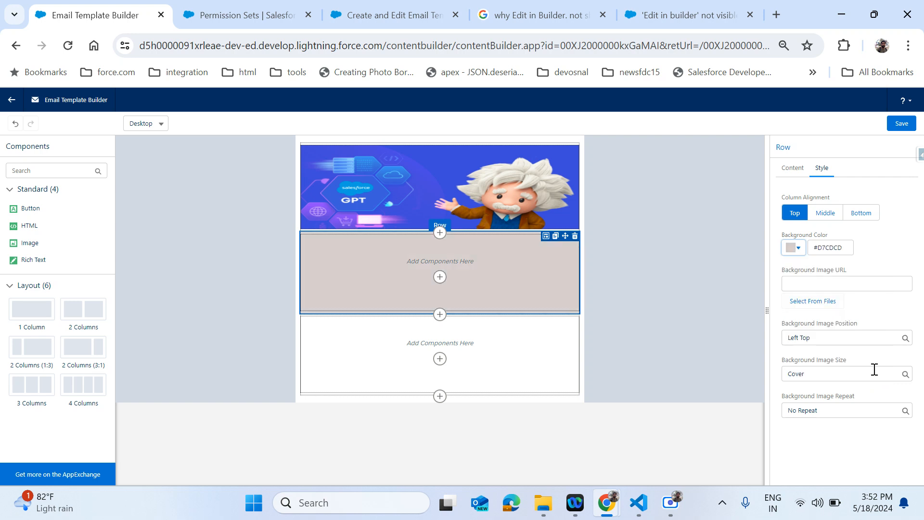
- Add a Rich Text component to the bottom row and show its Content settings
{"action": "left_click", "coordinate": [521, 360]}
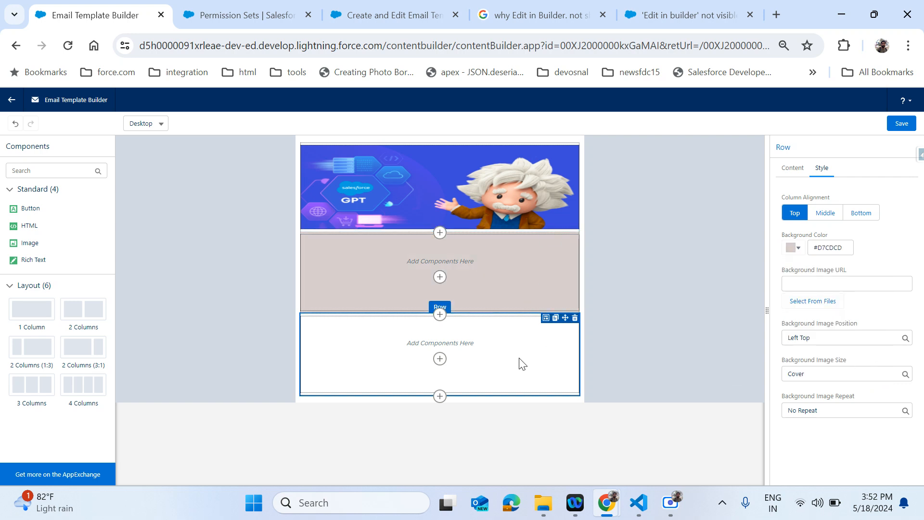
{"action": "left_click", "coordinate": [439, 359]}
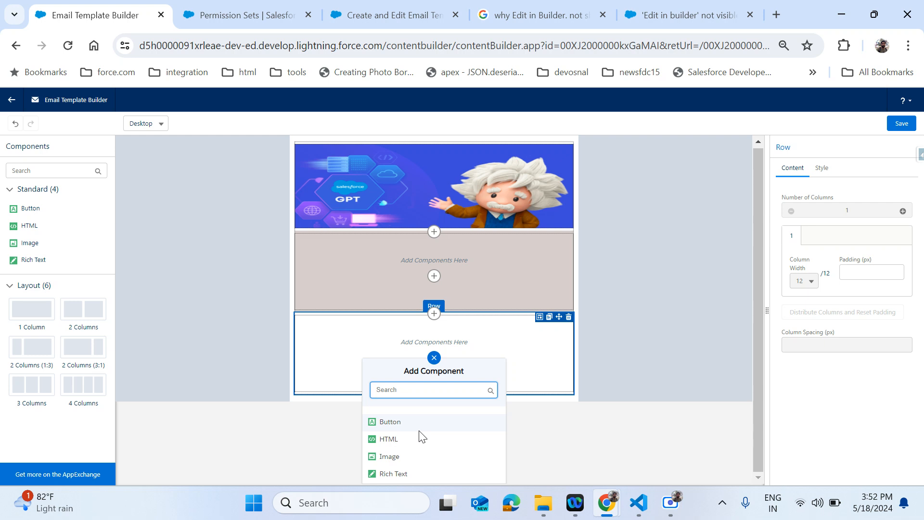
{"action": "left_click", "coordinate": [390, 473]}
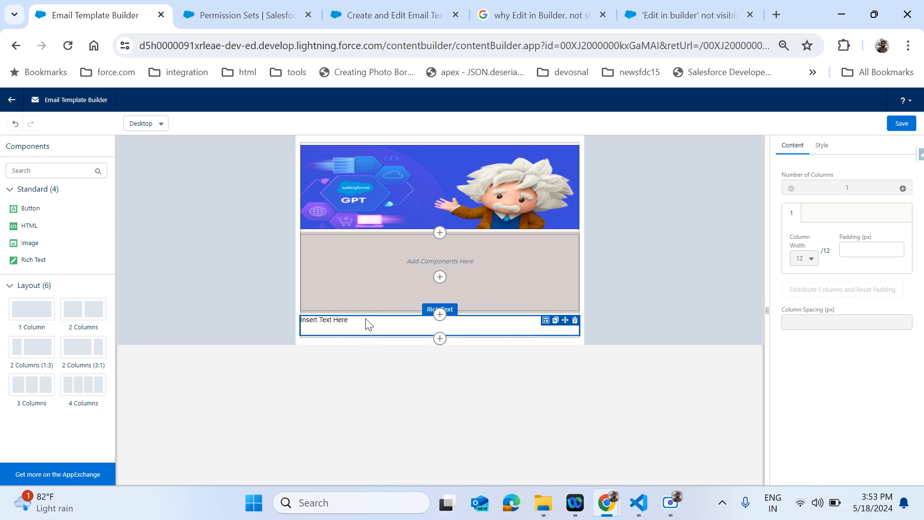
{"action": "left_click", "coordinate": [511, 327]}
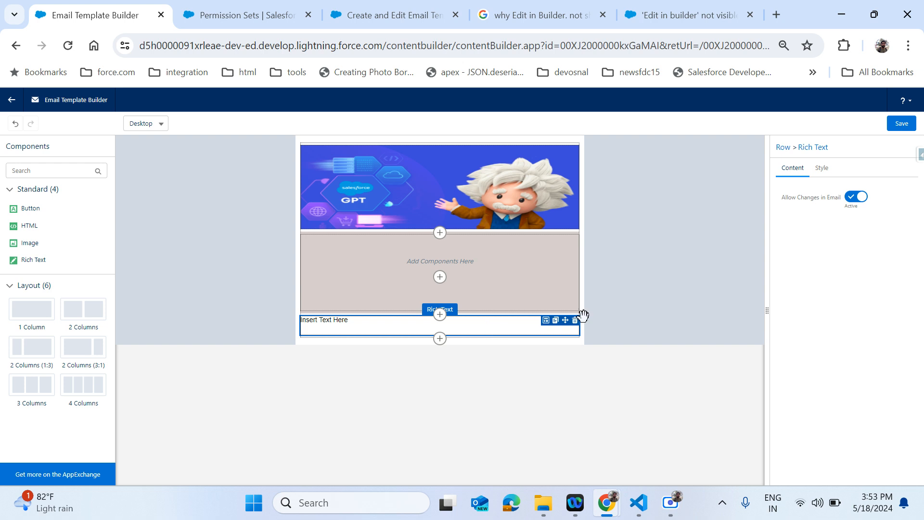
{"action": "left_click", "coordinate": [823, 176]}
{"action": "left_click", "coordinate": [795, 176]}
- Replace the placeholder with 'Thank you,', 'Salesfroceiniit.', a blank line, and 'We are in your help!'
{"action": "left_click", "coordinate": [858, 303]}
{"action": "key", "text": "ctrl+shift+Left"}
{"action": "key", "text": "ctrl+shift+Left"}
{"action": "key", "text": "ctrl+shift+Left"}
{"action": "key", "text": "BackSpace"}
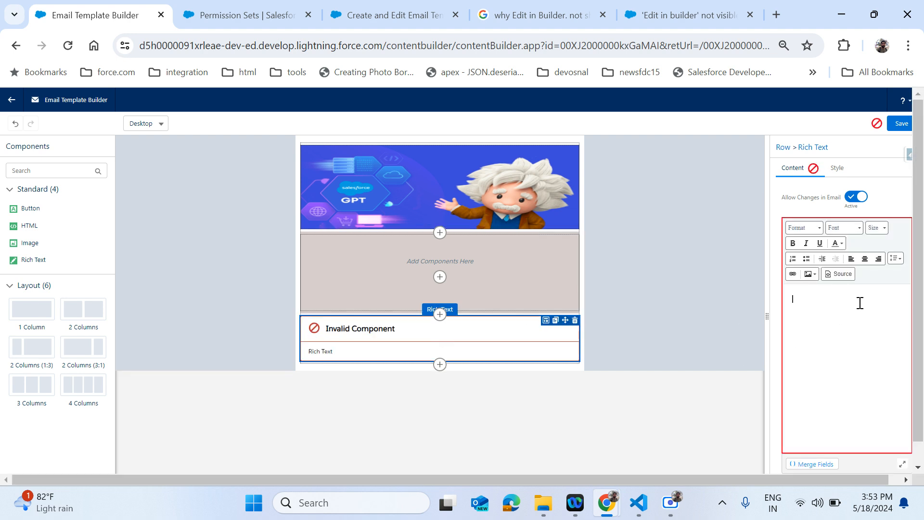
{"action": "type", "text": "Thank you,"}
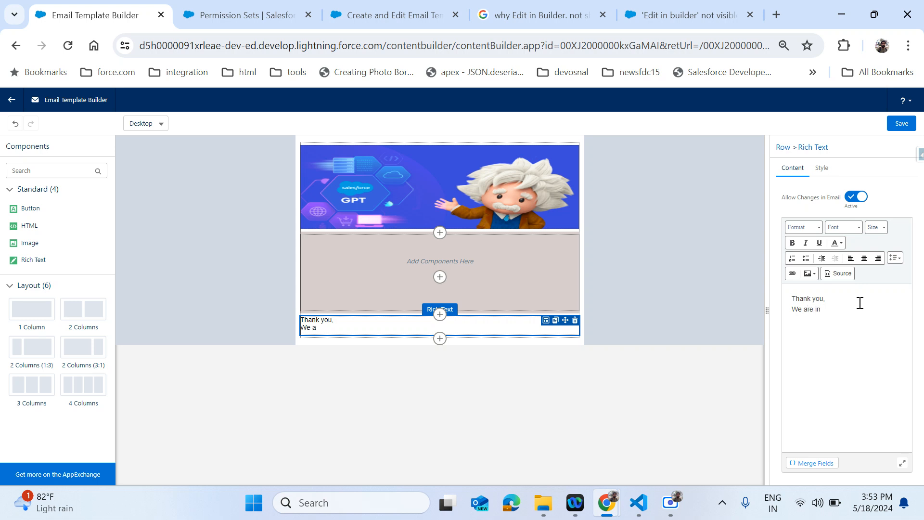
{"action": "type", "text": "your help!"}
{"action": "key", "text": "Return"}
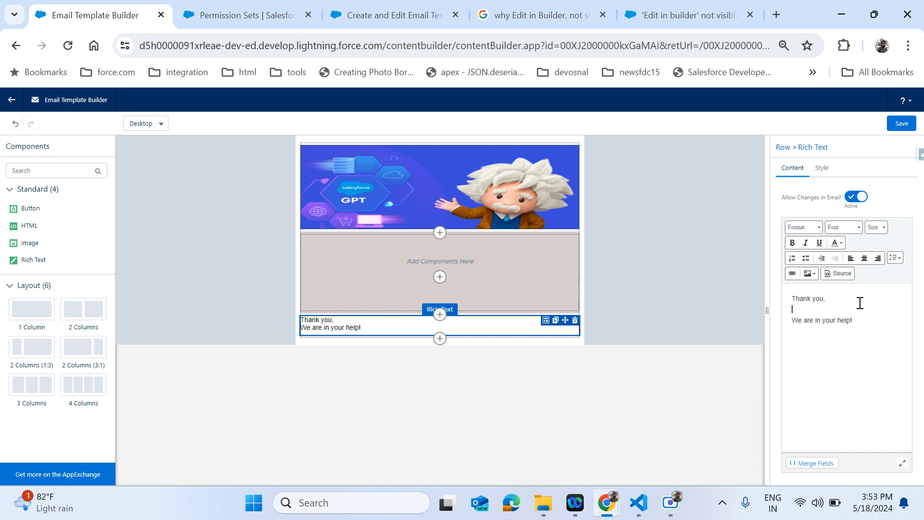
{"action": "type", "text": "Salesfroceiniit"}
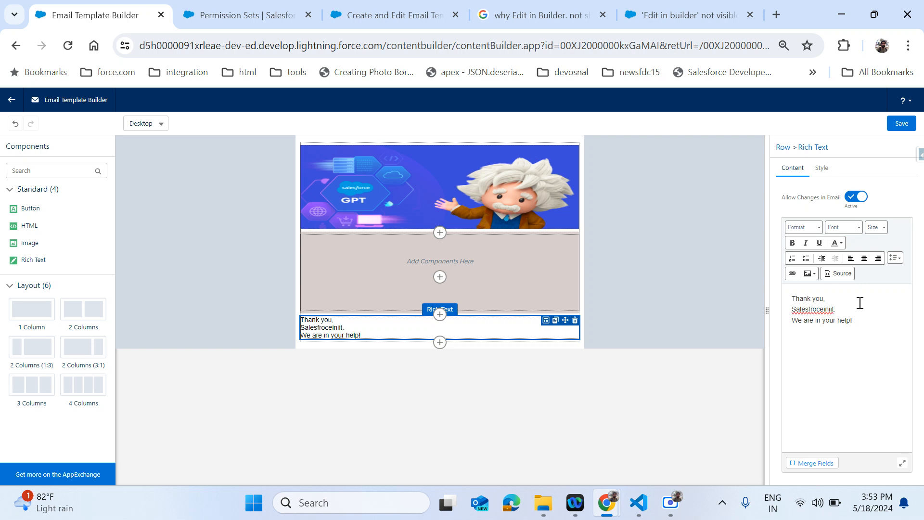
{"action": "key", "text": "Down"}
{"action": "key", "text": "Return"}
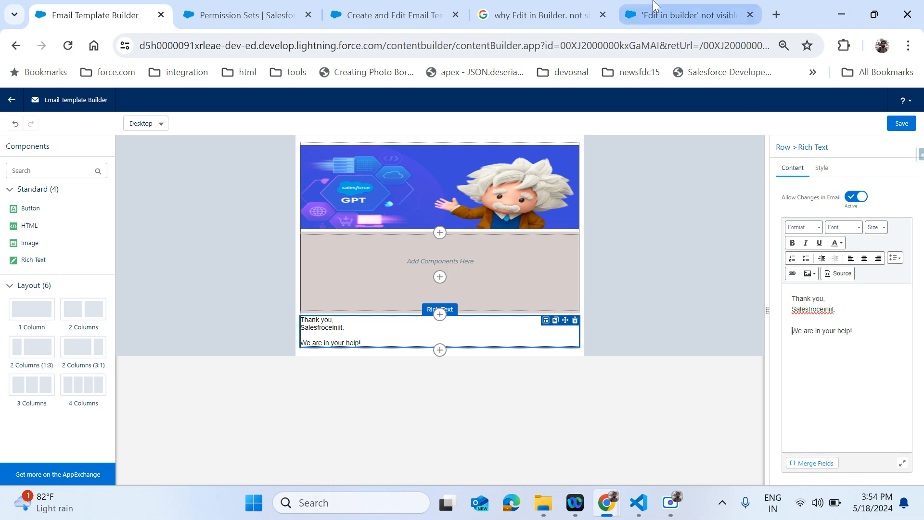
{"action": "left_click", "coordinate": [683, 15]}
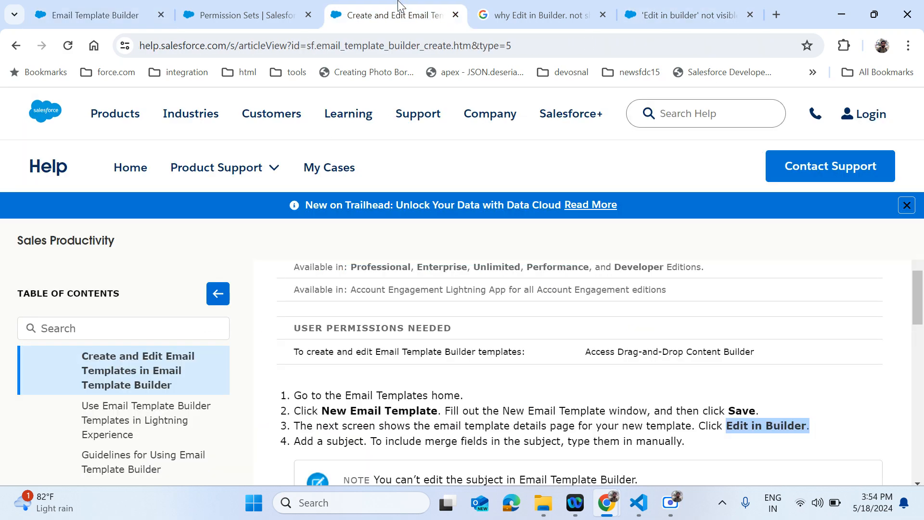
- Copy step 6 of the Create and Edit Email Templates help article
{"action": "left_click", "coordinate": [401, 13]}
{"action": "scroll", "coordinate": [428, 397], "scroll_direction": "down", "scroll_amount": 15}
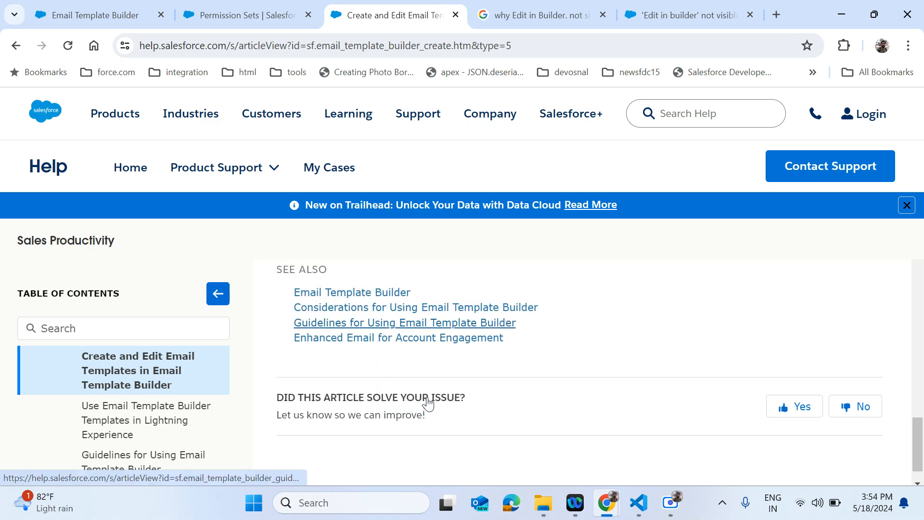
{"action": "scroll", "coordinate": [428, 402], "scroll_direction": "up", "scroll_amount": 3}
{"action": "left_click_drag", "start_coordinate": [295, 302], "coordinate": [331, 348]}
{"action": "key", "text": "ctrl+c"}
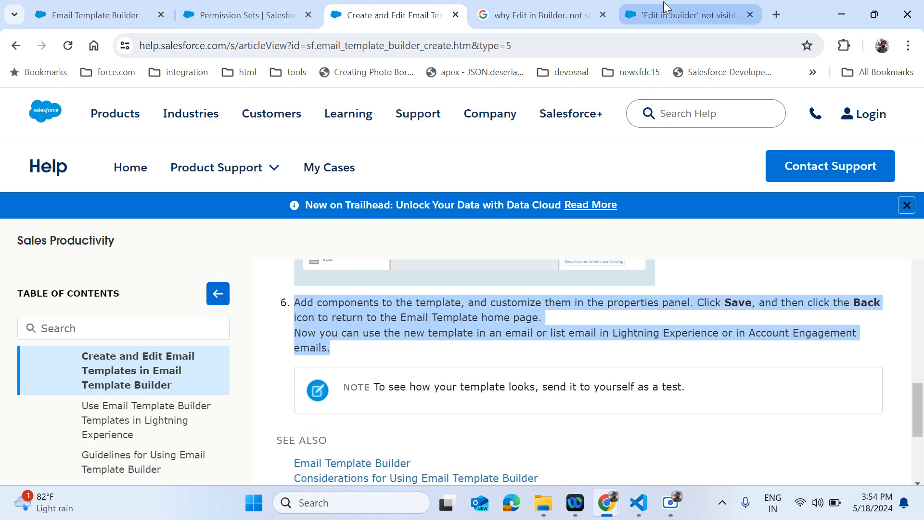
{"action": "left_click", "coordinate": [264, 6]}
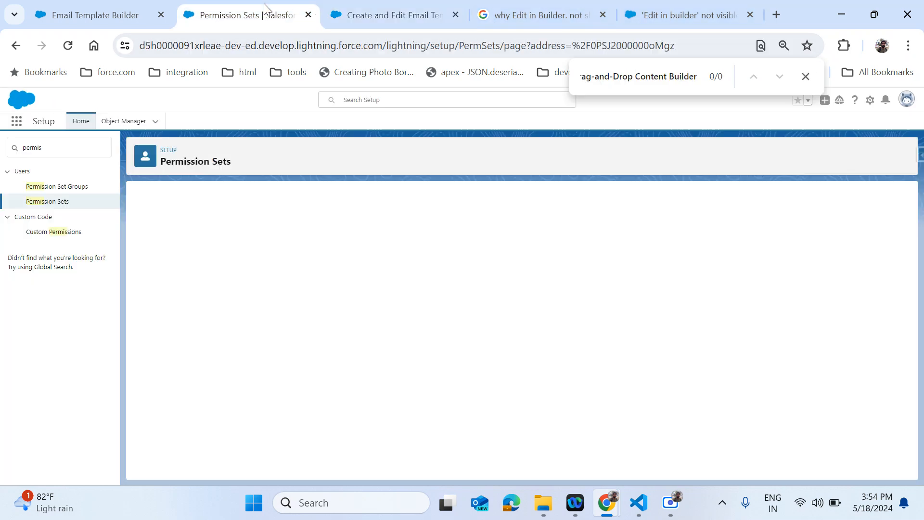
{"action": "left_click", "coordinate": [118, 10]}
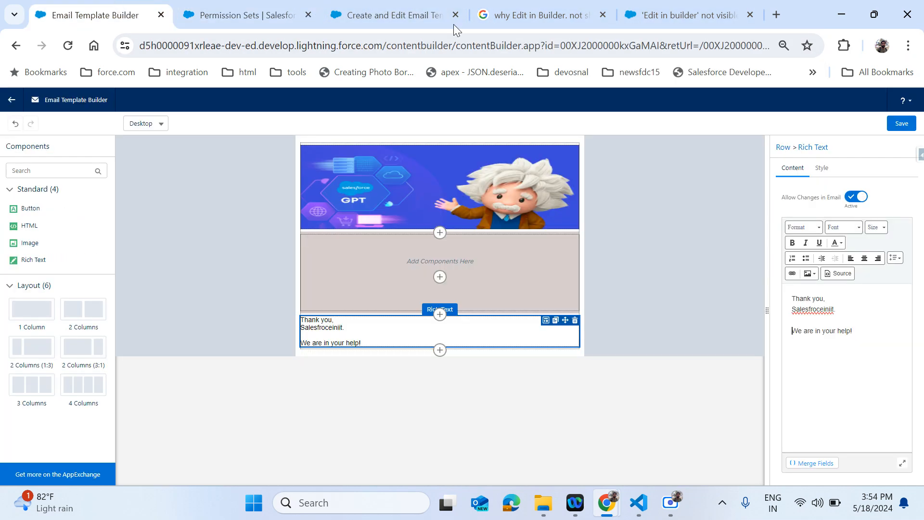
- Replace the 'We are in your help!' line with the copied step 6 instructions
{"action": "left_click_drag", "start_coordinate": [793, 333], "coordinate": [878, 334]}
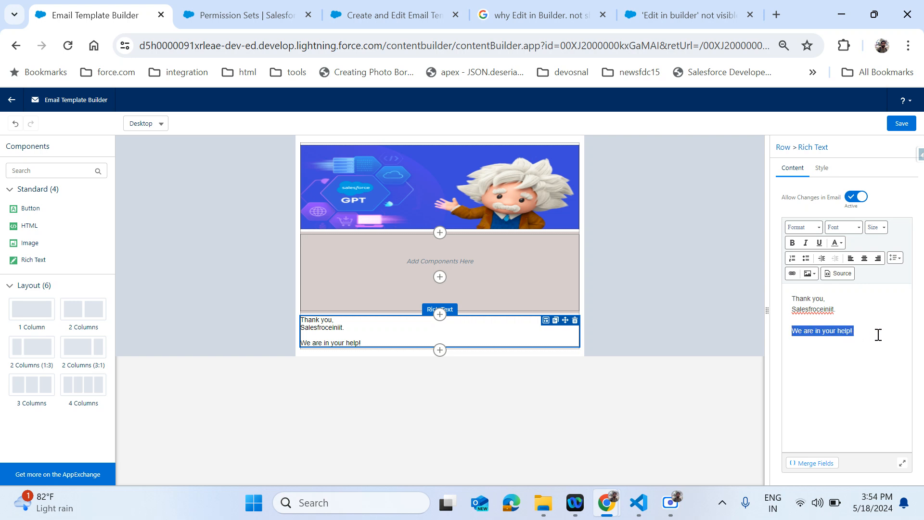
{"action": "key", "text": "ctrl+v"}
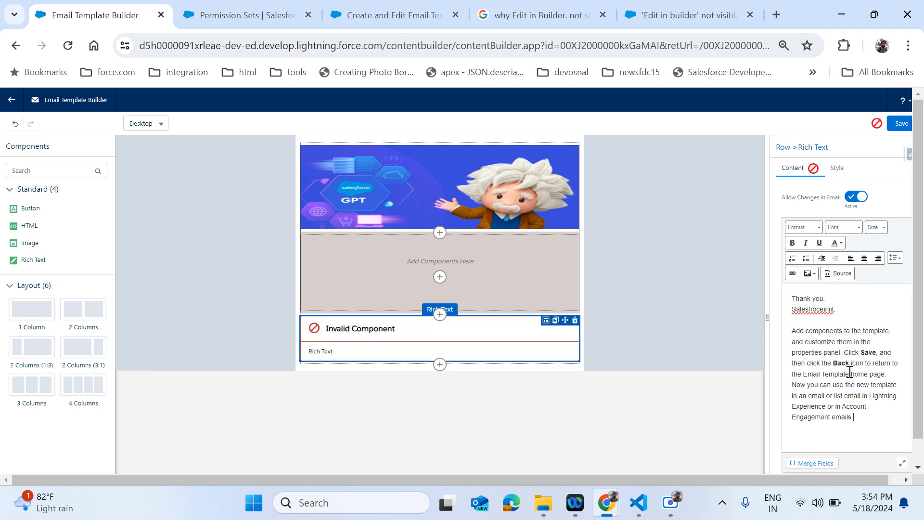
{"action": "double_click", "coordinate": [869, 353]}
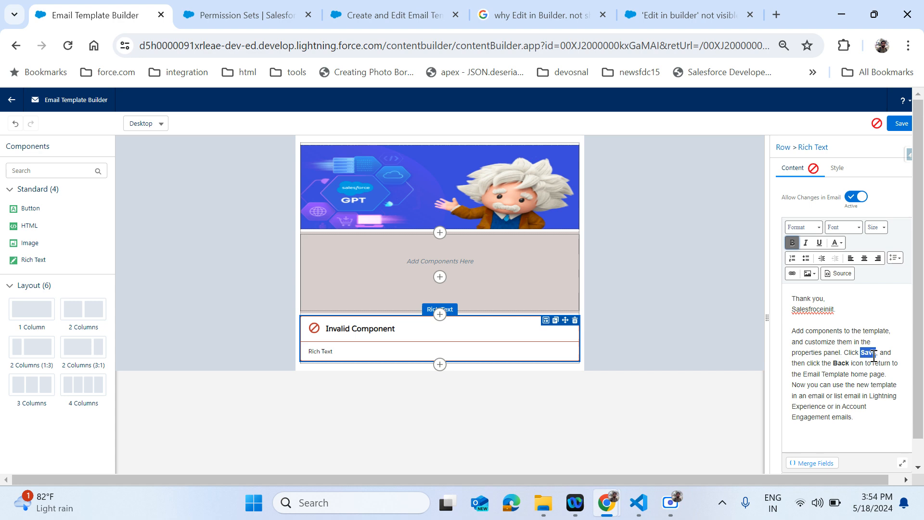
{"action": "double_click", "coordinate": [840, 363]}
{"action": "type", "text": "Add components to the template, and customize them in the properties panel. Click Save and then click the Back icon to return to the Email Template home page. Now you can use the new template in an email or list email in Lightning Experience or in Account Engagement emails."}
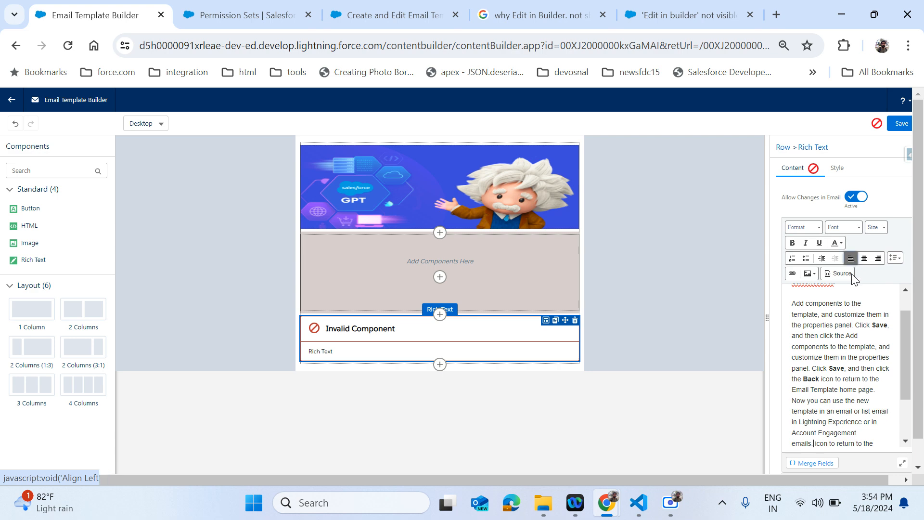
- Left-align the pasted instructions paragraph in the rich text block
{"action": "left_click", "coordinate": [794, 305]}
{"action": "left_click_drag", "start_coordinate": [798, 311], "coordinate": [878, 446]}
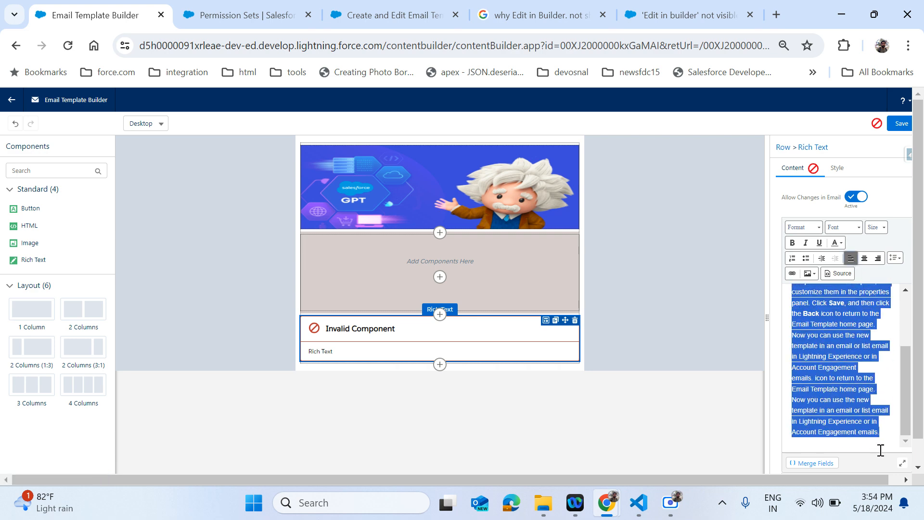
{"action": "left_click", "coordinate": [850, 257]}
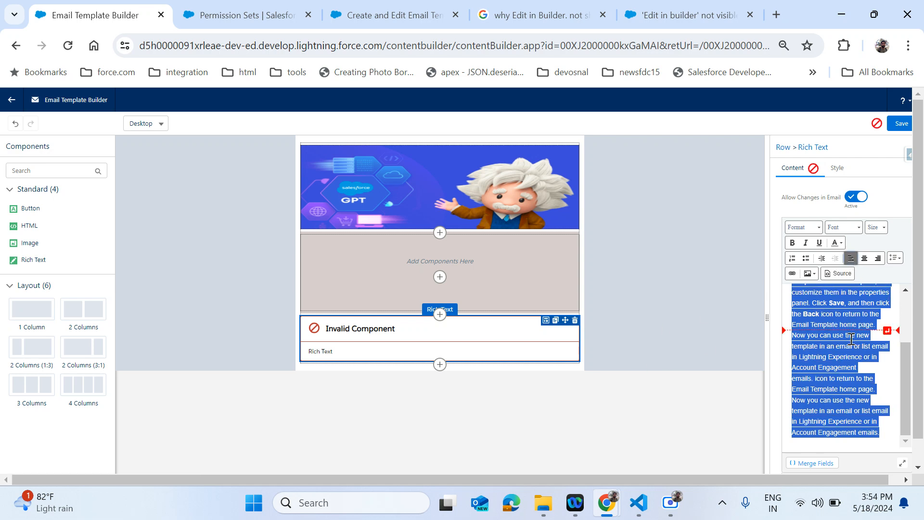
{"action": "scroll", "coordinate": [850, 339], "scroll_direction": "up", "scroll_amount": 3}
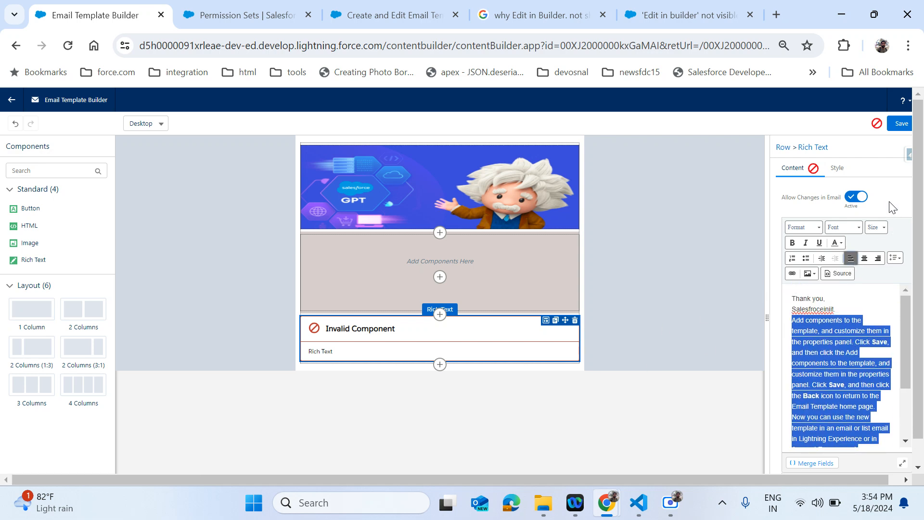
{"action": "left_click", "coordinate": [822, 313]}
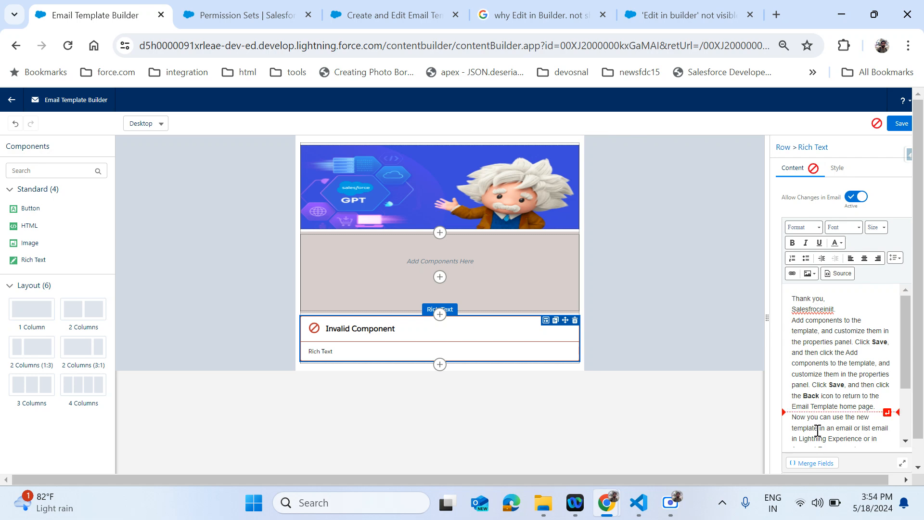
{"action": "scroll", "coordinate": [859, 368], "scroll_direction": "down", "scroll_amount": 5}
{"action": "scroll", "coordinate": [859, 368], "scroll_direction": "up", "scroll_amount": 5}
{"action": "left_click", "coordinate": [697, 336]}
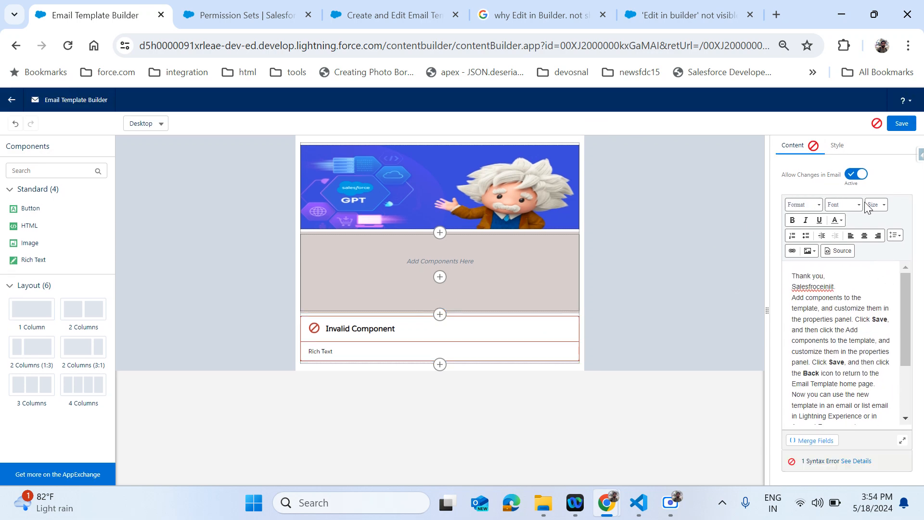
- Reopen the rich text block and review its syntax error details
{"action": "left_click", "coordinate": [367, 357]}
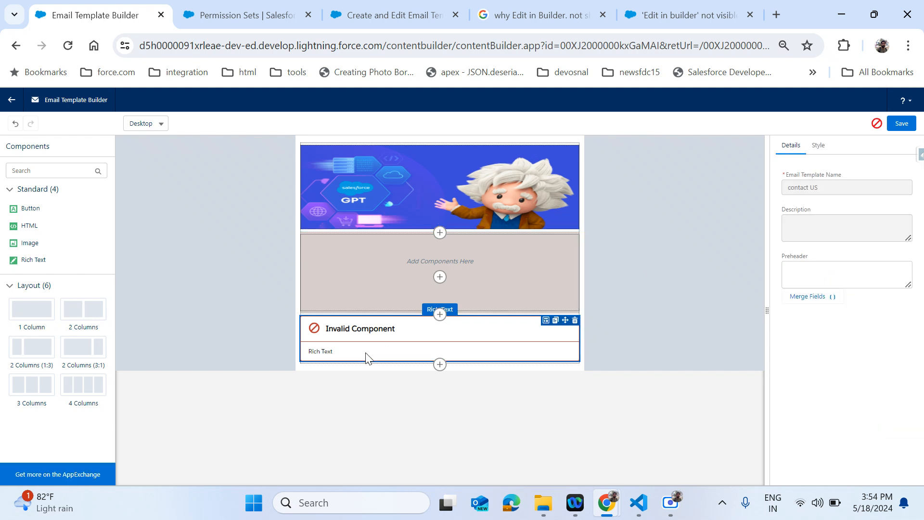
{"action": "left_click", "coordinate": [342, 357]}
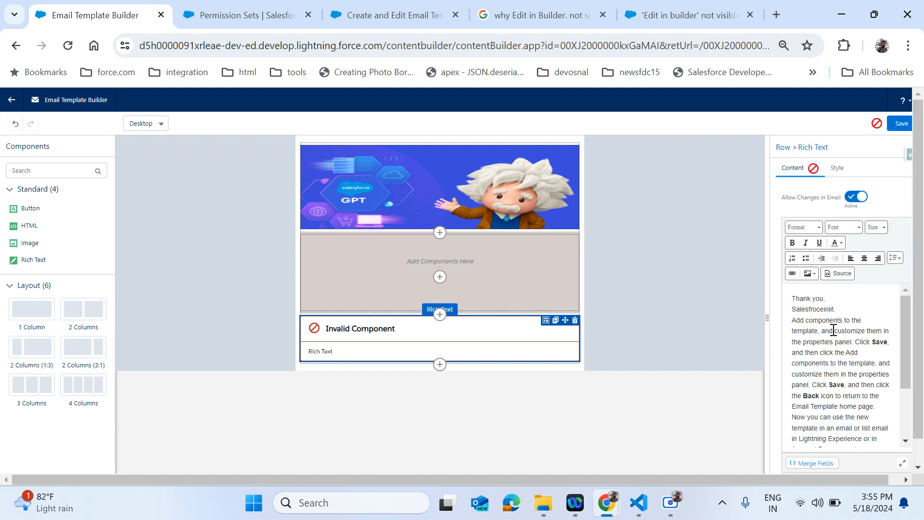
{"action": "scroll", "coordinate": [887, 218], "scroll_direction": "down", "scroll_amount": 1}
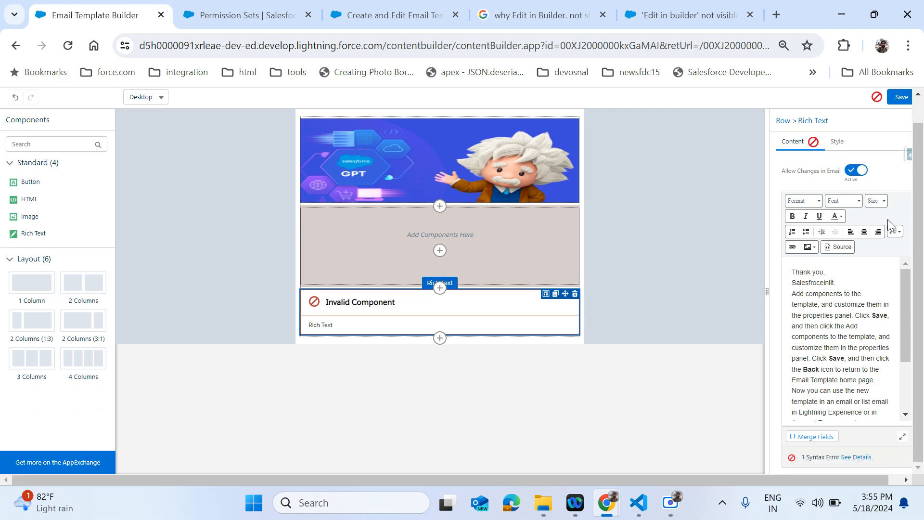
{"action": "left_click", "coordinate": [854, 457]}
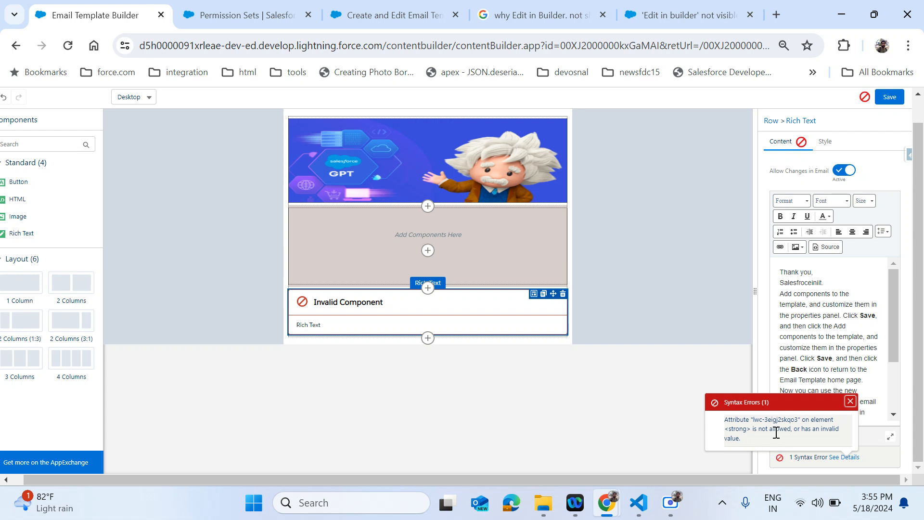
{"action": "left_click", "coordinate": [850, 401]}
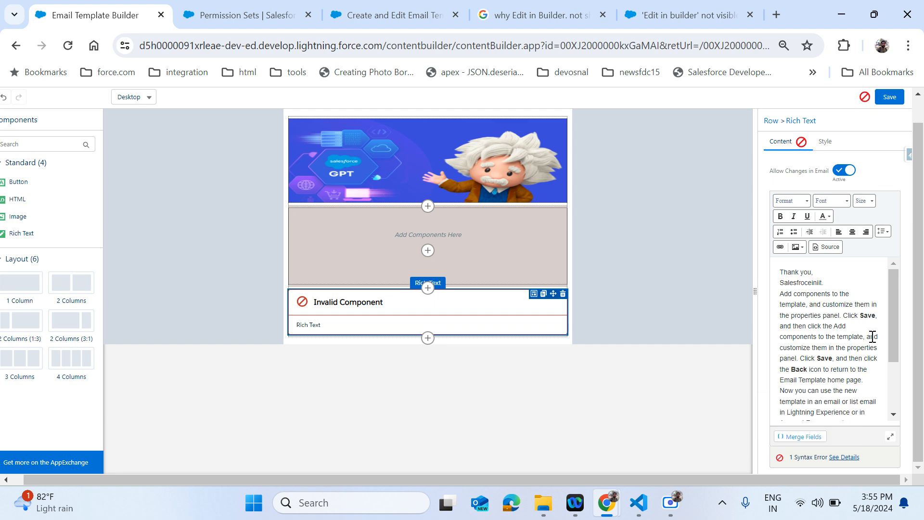
{"action": "scroll", "coordinate": [872, 337], "scroll_direction": "up", "scroll_amount": 1}
{"action": "scroll", "coordinate": [872, 337], "scroll_direction": "down", "scroll_amount": 3}
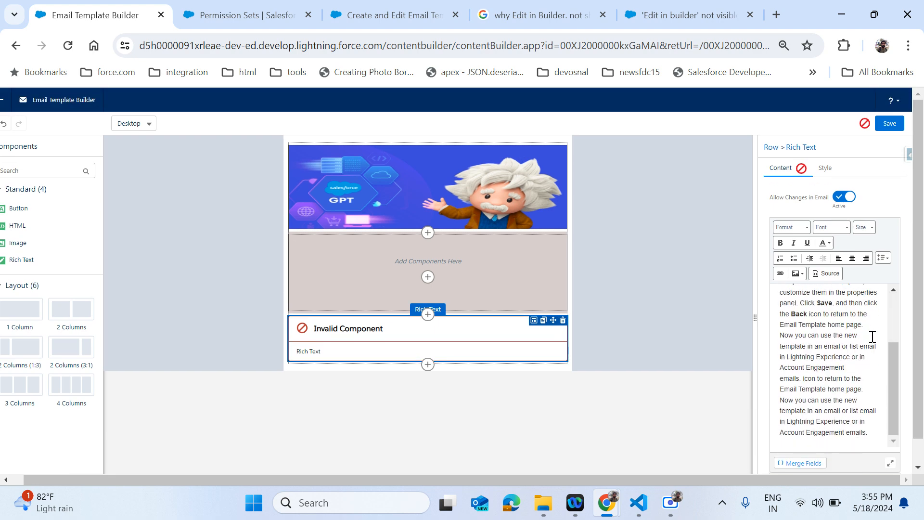
{"action": "scroll", "coordinate": [870, 333], "scroll_direction": "up", "scroll_amount": 5}
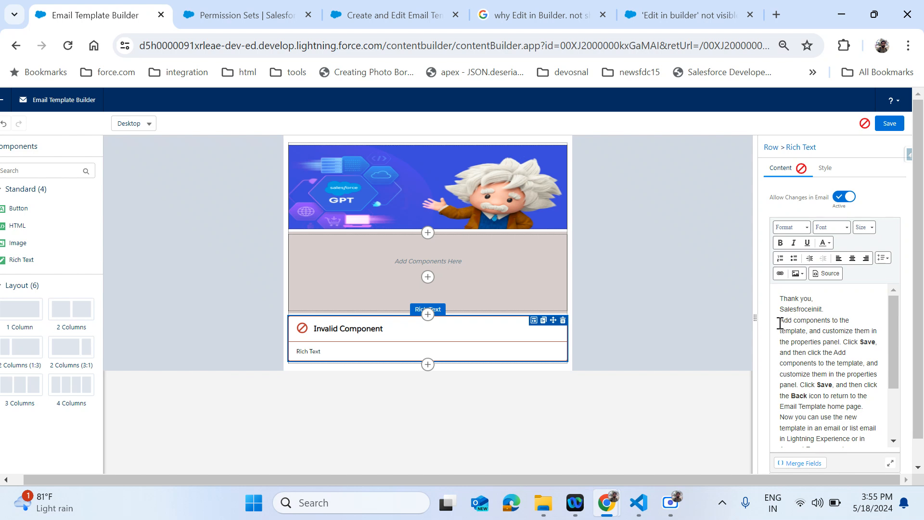
{"action": "left_click_drag", "start_coordinate": [779, 321], "coordinate": [800, 341]}
{"action": "left_click", "coordinate": [832, 313]}
{"action": "key", "text": "Return"}
{"action": "key", "text": "Return"}
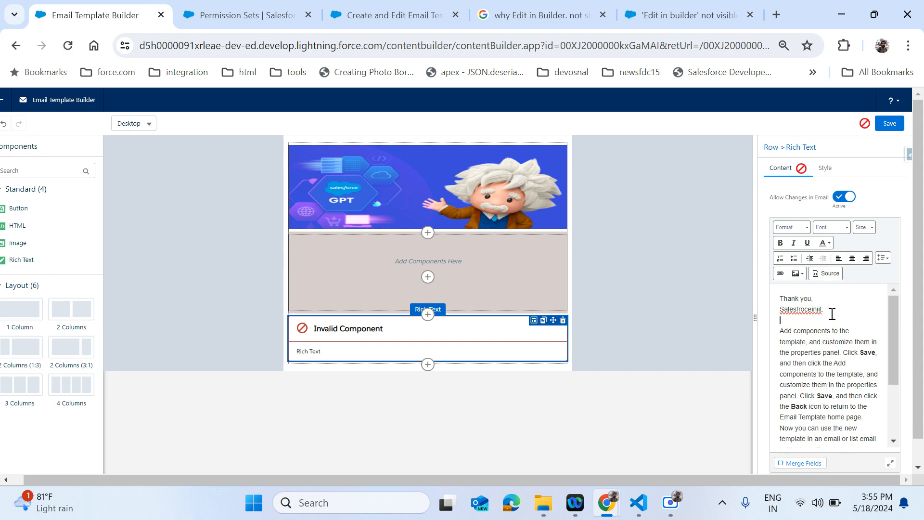
- Inspect the HTML source to locate the invalid strong attribute
{"action": "scroll", "coordinate": [823, 355], "scroll_direction": "down", "scroll_amount": 5}
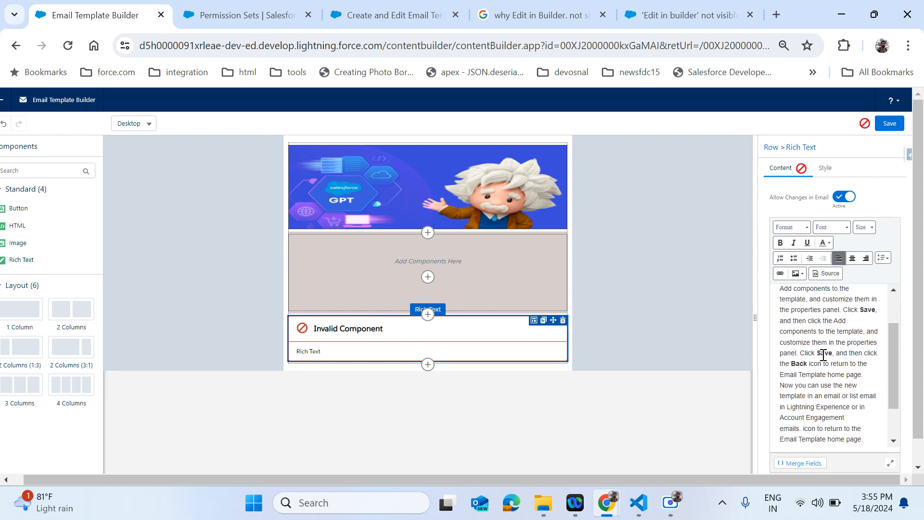
{"action": "left_click", "coordinate": [833, 247]}
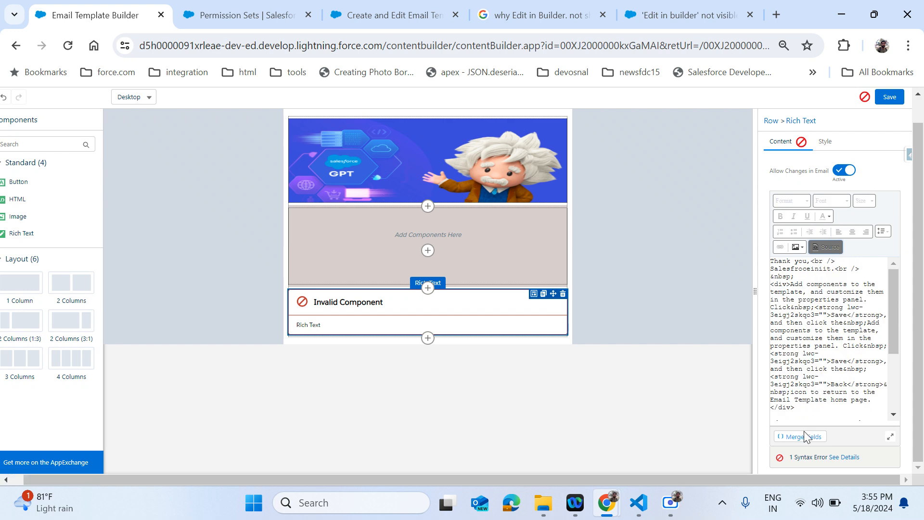
{"action": "left_click", "coordinate": [848, 457]}
{"action": "triple_click", "coordinate": [758, 421]}
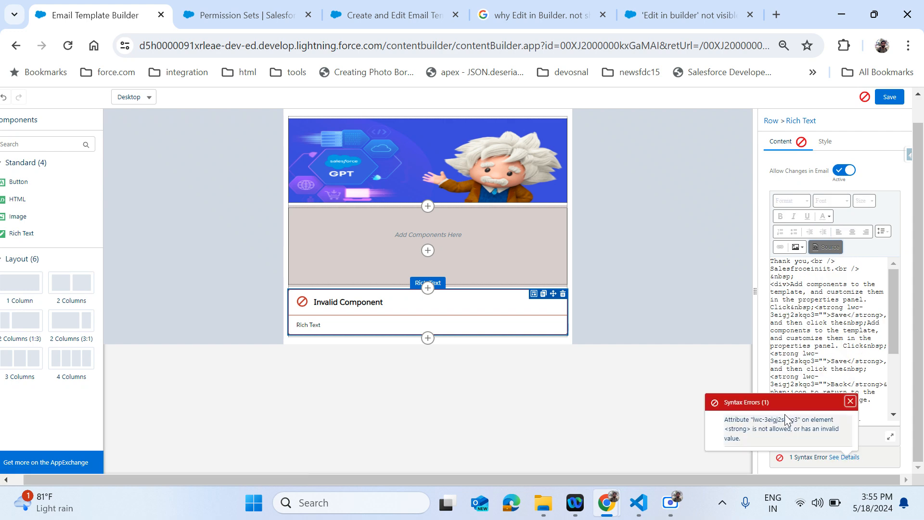
{"action": "left_click_drag", "start_coordinate": [756, 420], "coordinate": [772, 420]}
{"action": "left_click", "coordinate": [747, 428]}
{"action": "left_click", "coordinate": [891, 312]}
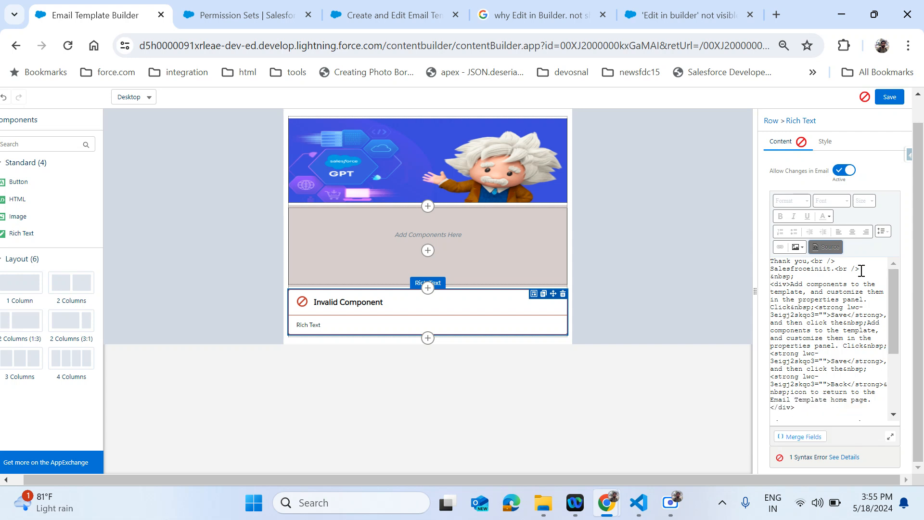
{"action": "left_click", "coordinate": [826, 247]}
- Delete the bold 'Click Save,' phrases that cause the syntax error
{"action": "left_click_drag", "start_coordinate": [876, 326], "coordinate": [854, 326]}
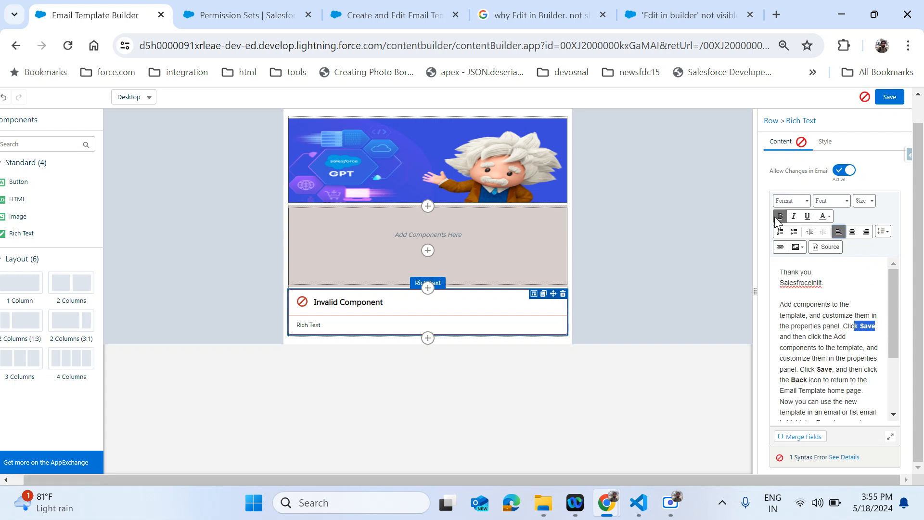
{"action": "left_click", "coordinate": [865, 369]}
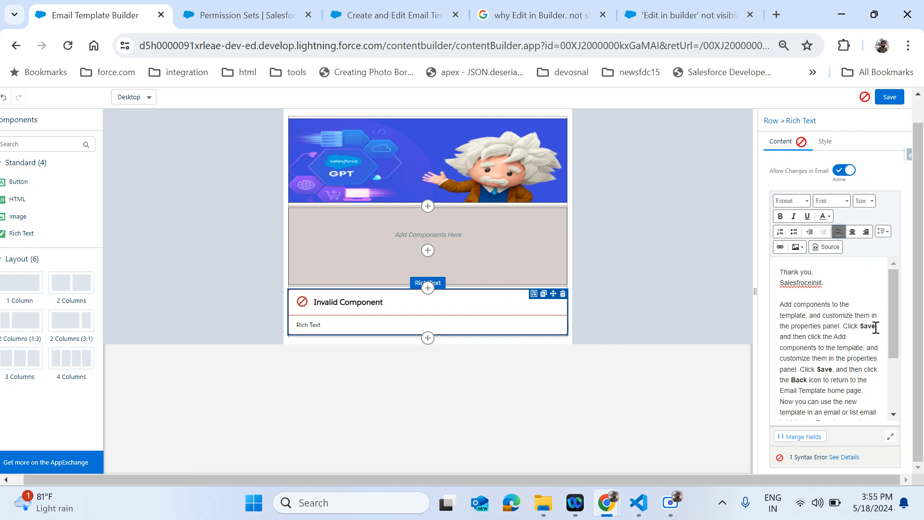
{"action": "left_click_drag", "start_coordinate": [876, 326], "coordinate": [845, 327]}
{"action": "key", "text": "BackSpace"}
{"action": "left_click_drag", "start_coordinate": [876, 358], "coordinate": [820, 371]}
{"action": "key", "text": "BackSpace"}
{"action": "key", "text": "BackSpace"}
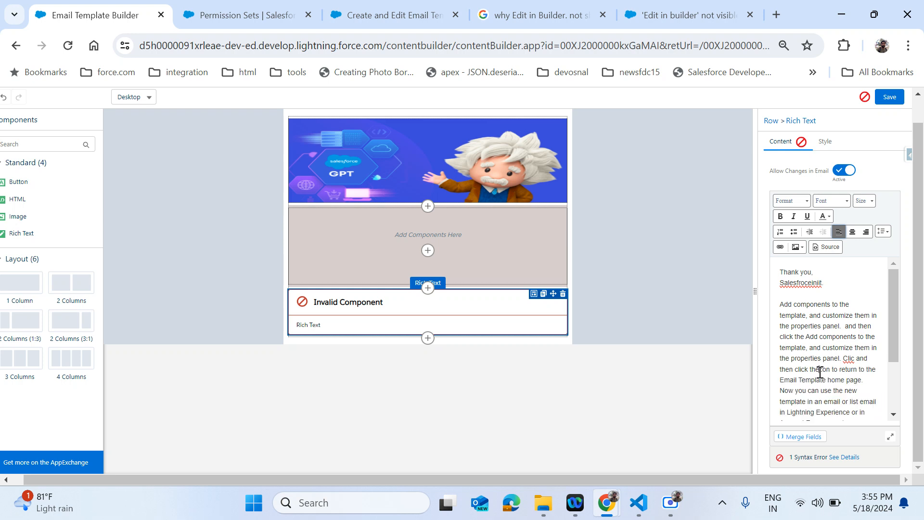
{"action": "left_click", "coordinate": [895, 360]}
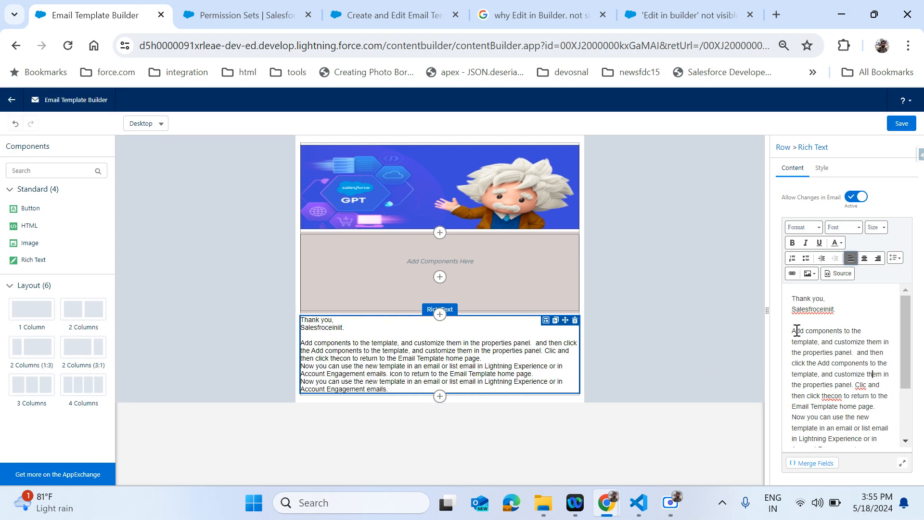
- Delete all text after the first instruction sentence
{"action": "left_click_drag", "start_coordinate": [856, 354], "coordinate": [879, 477]}
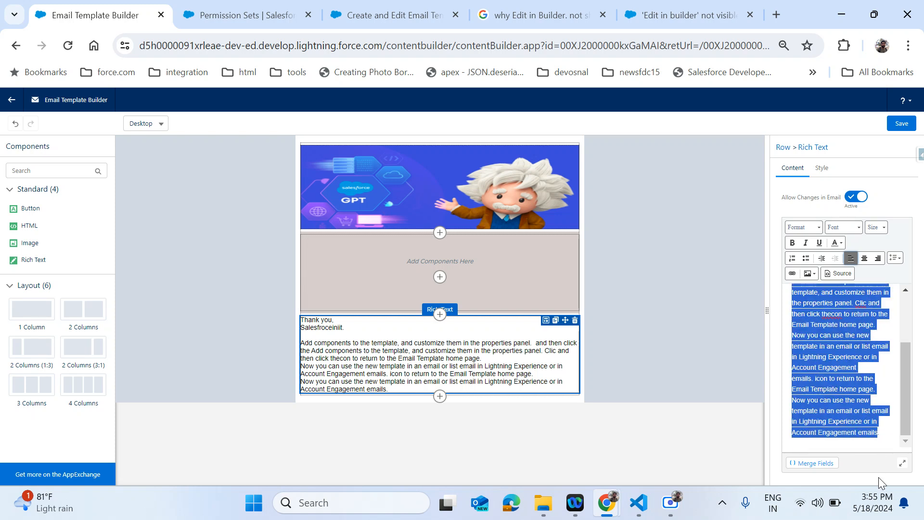
{"action": "key", "text": "BackSpace"}
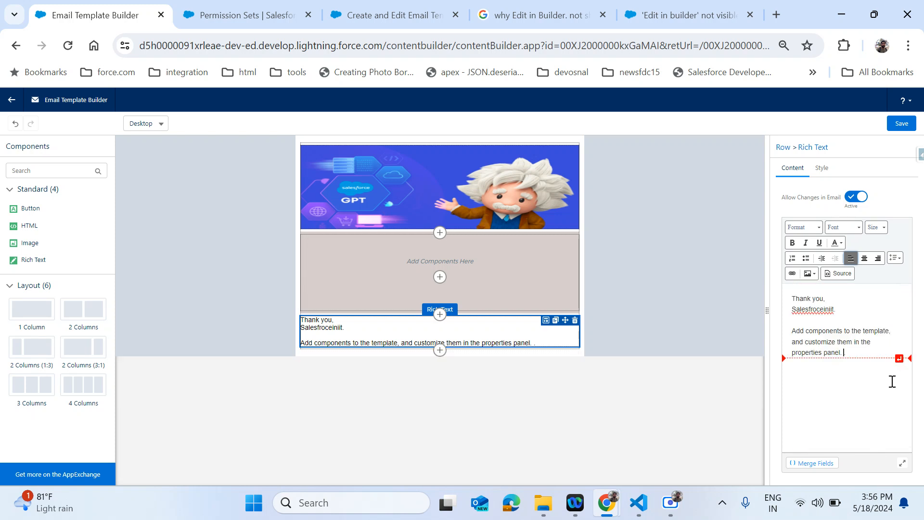
{"action": "left_click", "coordinate": [671, 310]}
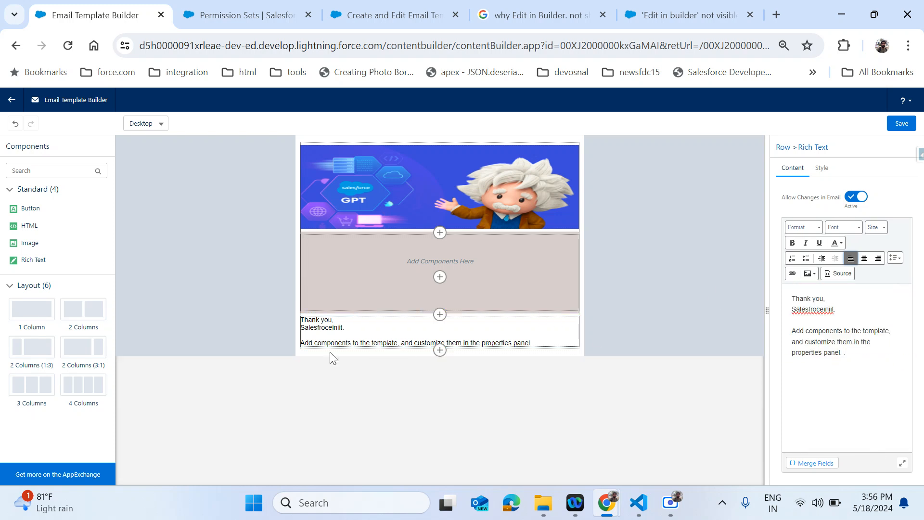
{"action": "left_click", "coordinate": [827, 301]}
{"action": "left_click", "coordinate": [370, 333]}
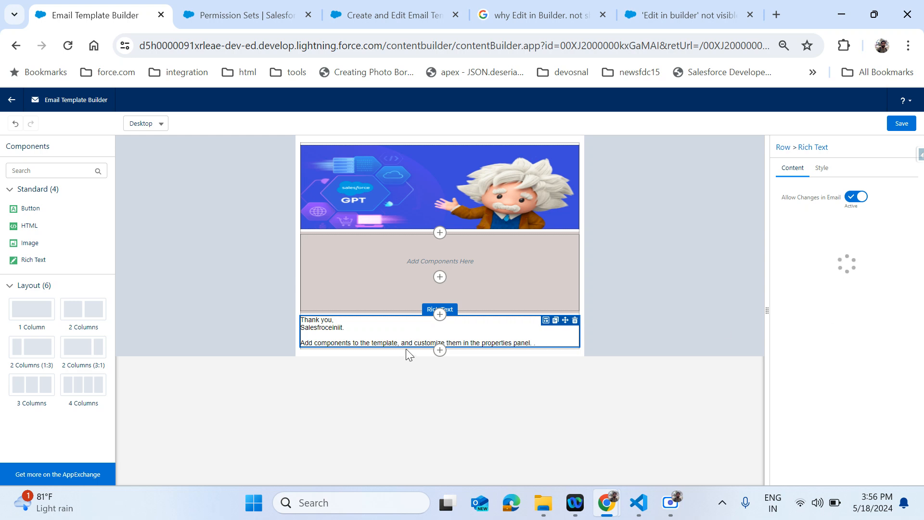
- Bold the 'Thank you,' greeting and sign-off lines
{"action": "left_click_drag", "start_coordinate": [838, 309], "coordinate": [780, 290]}
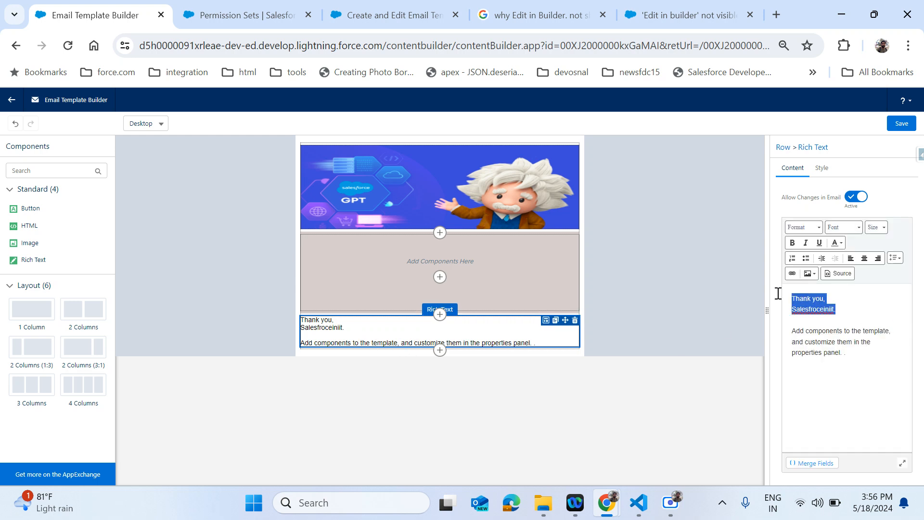
{"action": "key", "text": "ctrl+b"}
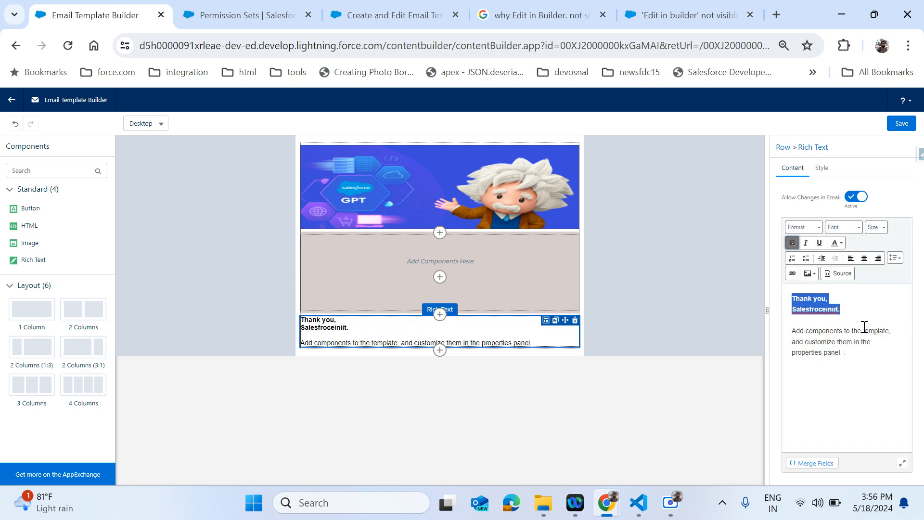
{"action": "left_click", "coordinate": [865, 331]}
- Split the empty gray row into three columns
{"action": "left_click", "coordinate": [498, 275]}
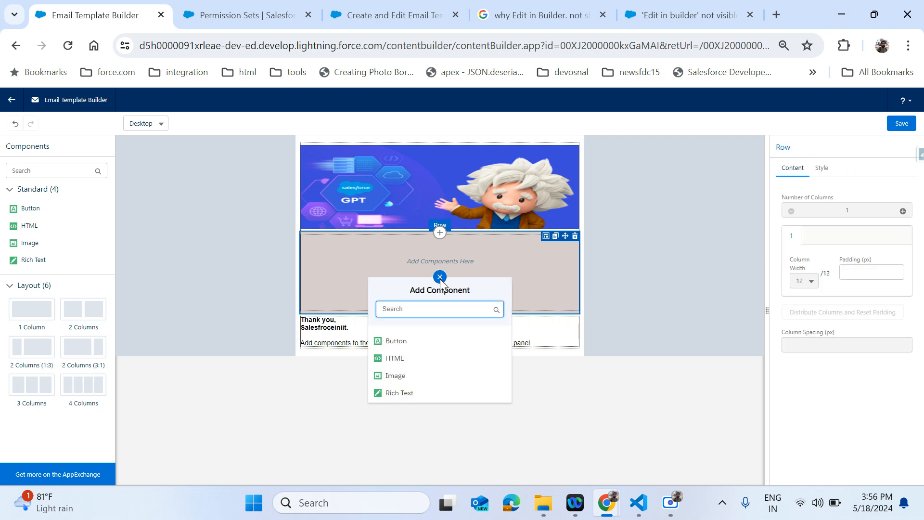
{"action": "left_click", "coordinate": [530, 283]}
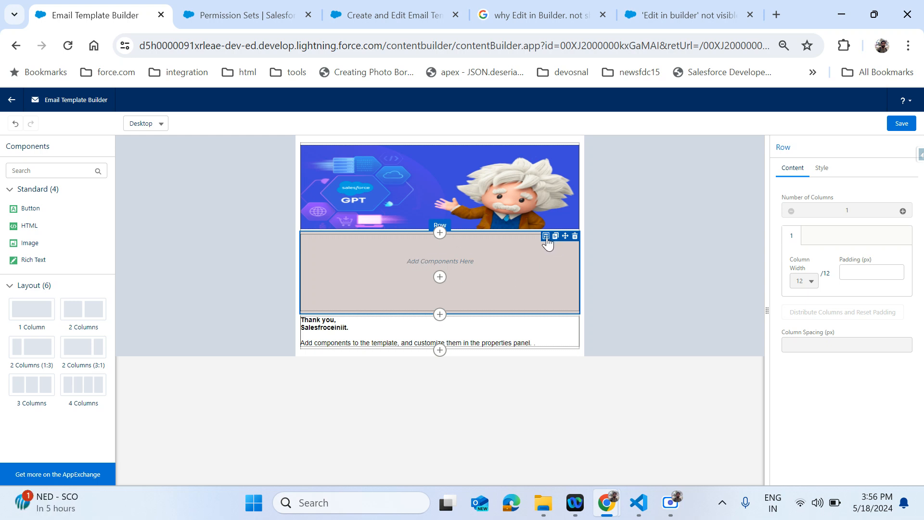
{"action": "left_click", "coordinate": [871, 275]}
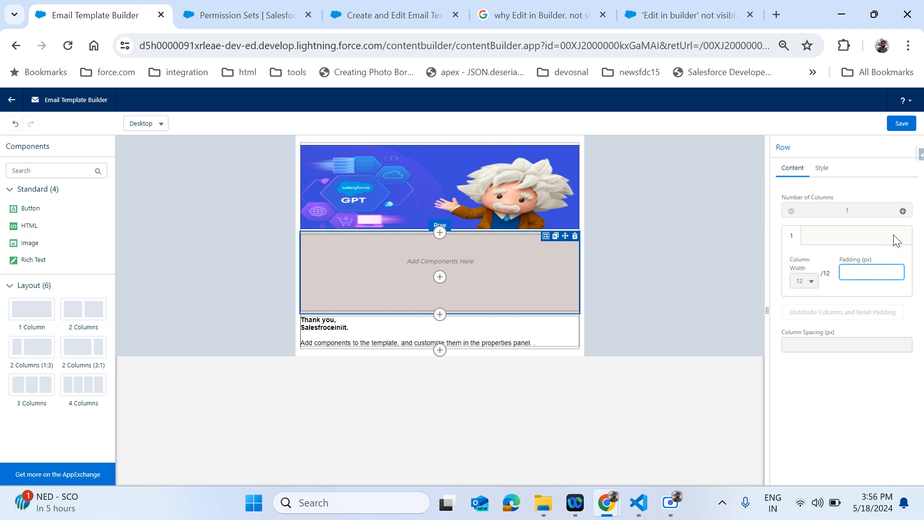
{"action": "left_click", "coordinate": [903, 211]}
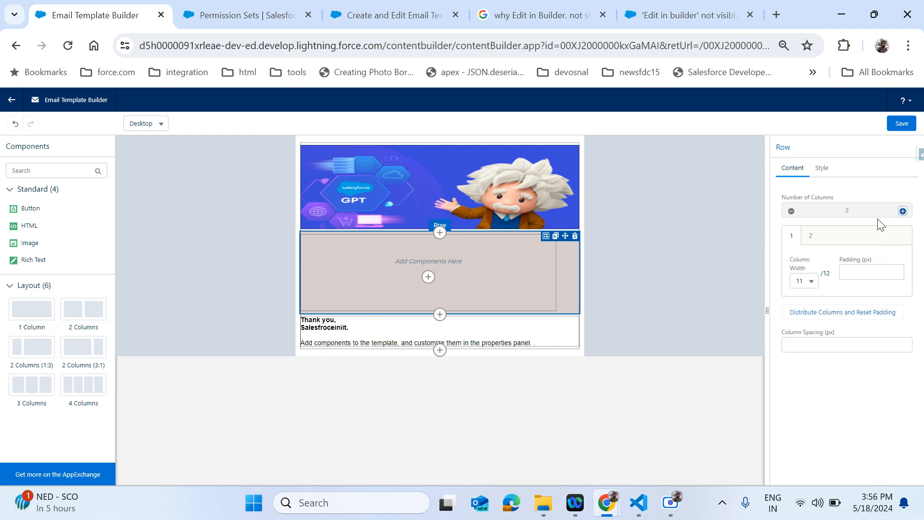
{"action": "left_click", "coordinate": [812, 237]}
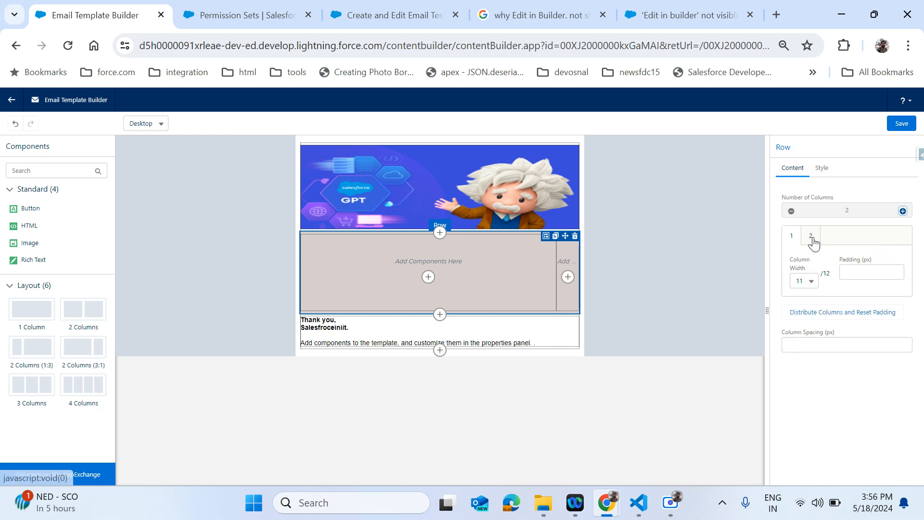
{"action": "left_click", "coordinate": [902, 211]}
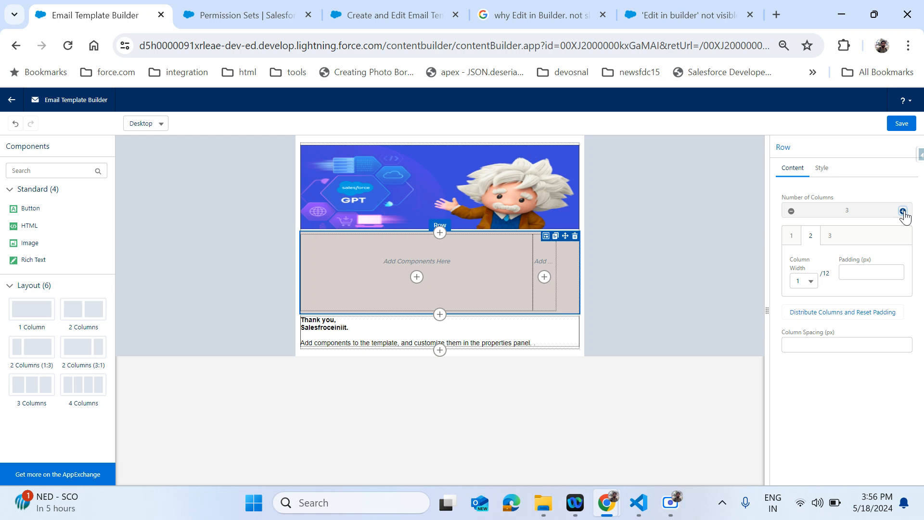
{"action": "left_click", "coordinate": [831, 236]}
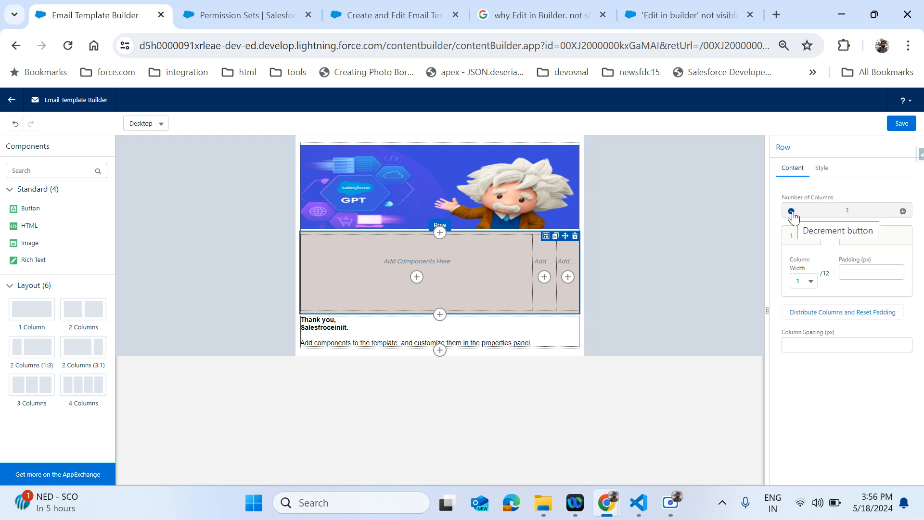
- Set the first and third columns to a width of 3 out of 12
{"action": "left_click", "coordinate": [792, 238]}
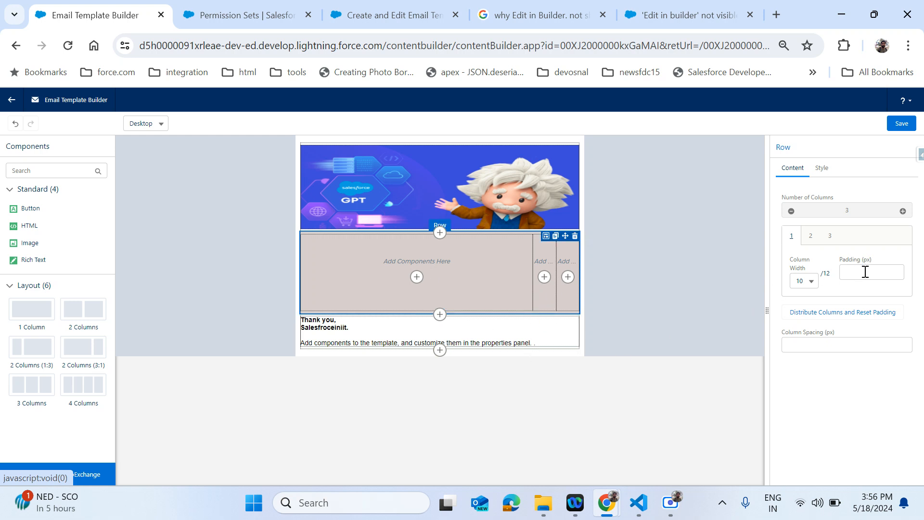
{"action": "left_click", "coordinate": [812, 281]}
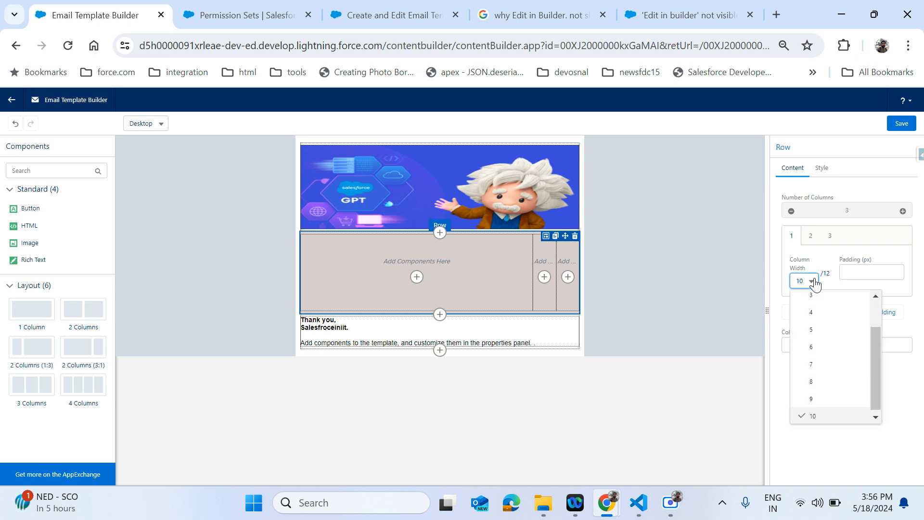
{"action": "left_click", "coordinate": [813, 311]}
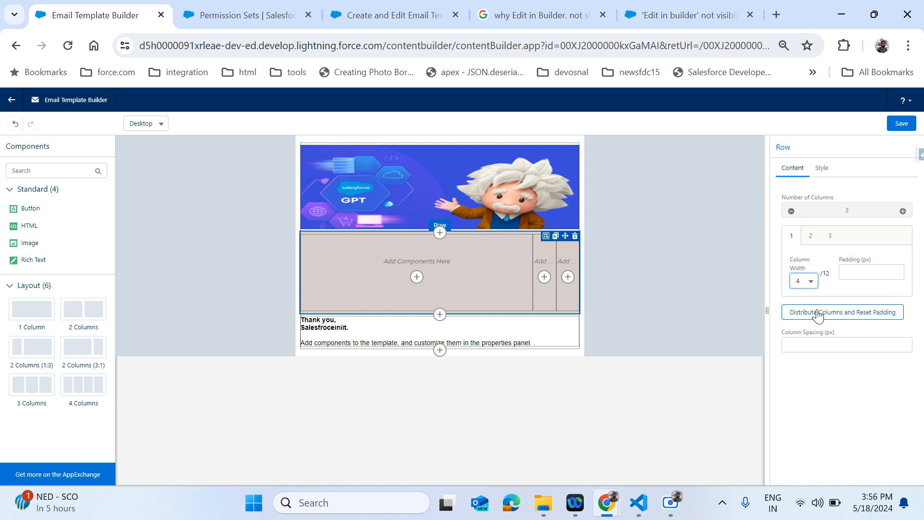
{"action": "left_click", "coordinate": [813, 284]}
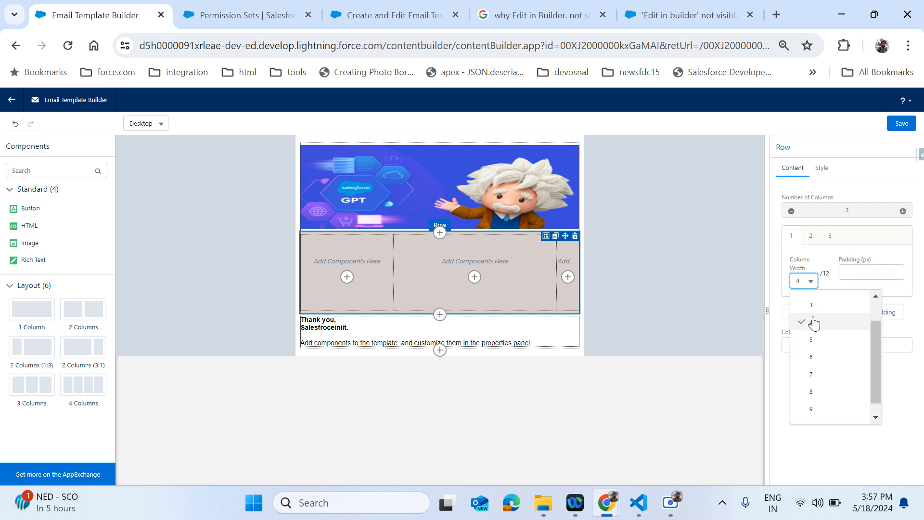
{"action": "left_click", "coordinate": [813, 296]}
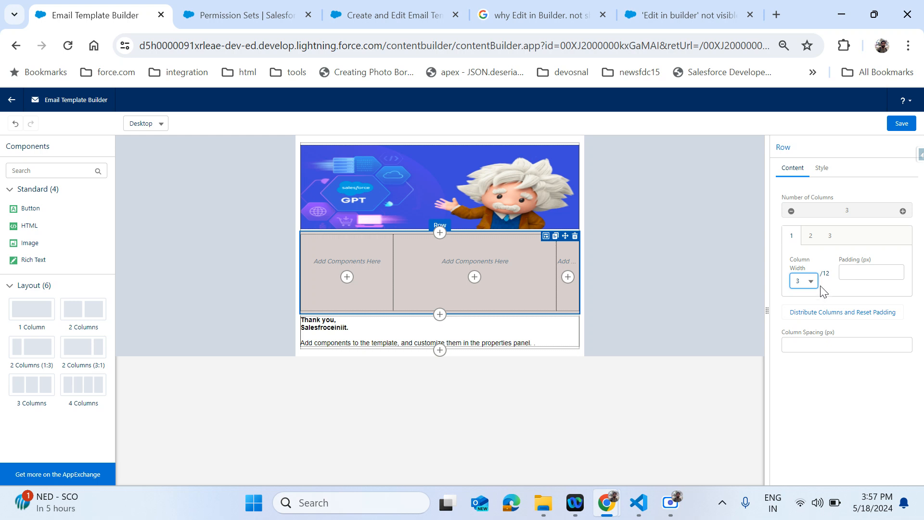
{"action": "left_click", "coordinate": [831, 237]}
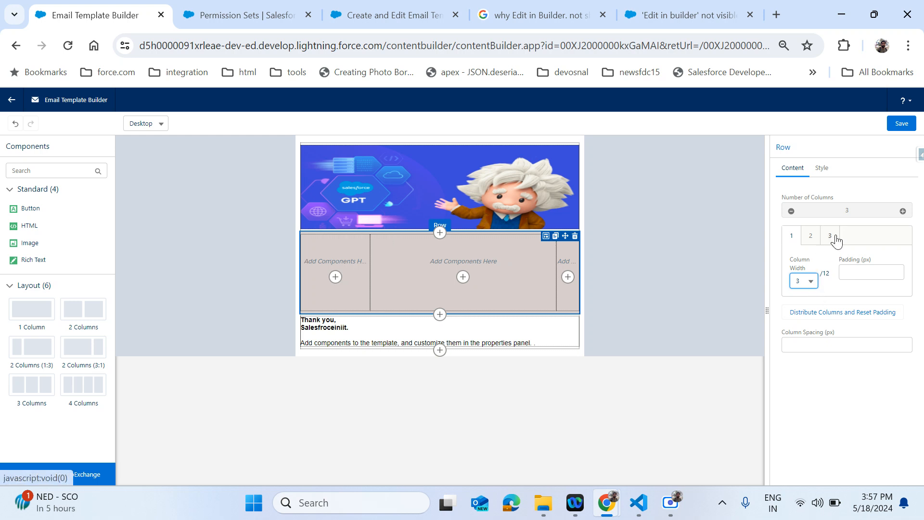
{"action": "left_click", "coordinate": [809, 282]}
{"action": "left_click", "coordinate": [811, 336]}
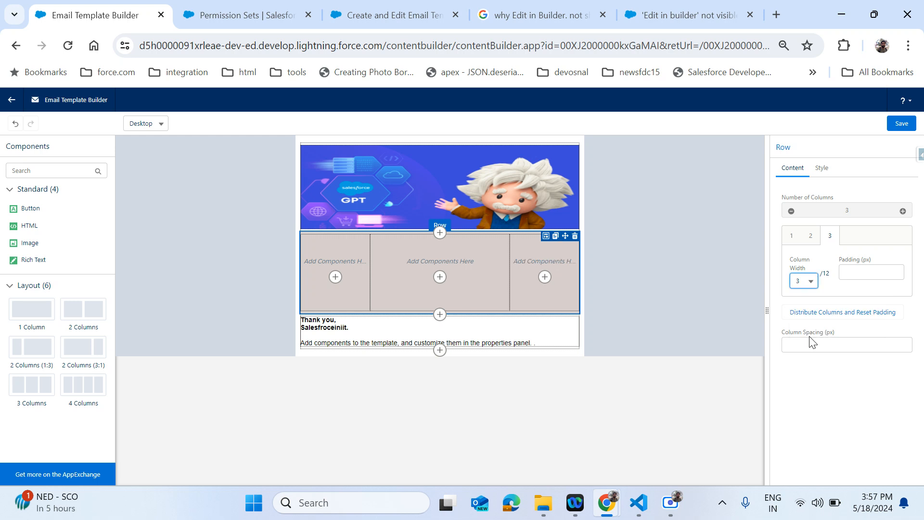
{"action": "scroll", "coordinate": [866, 255], "scroll_direction": "down", "scroll_amount": 1}
{"action": "left_click", "coordinate": [703, 284]}
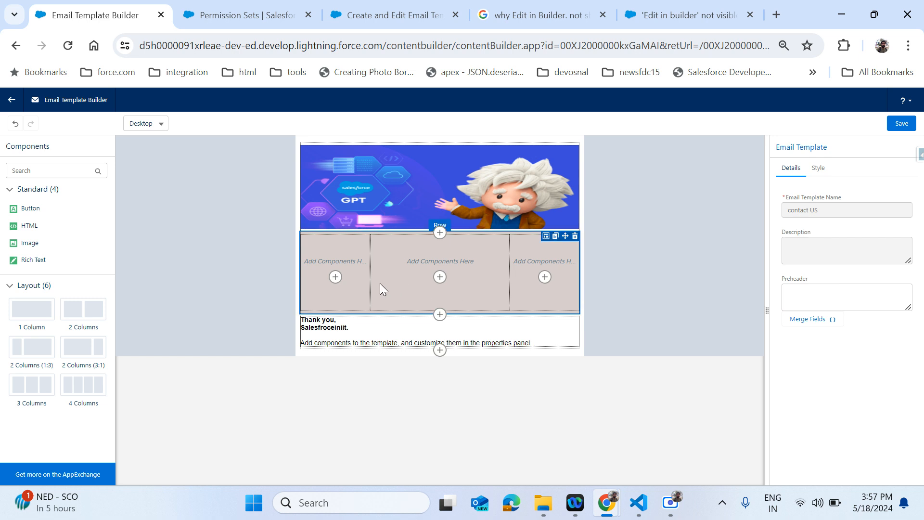
- Add an HTML component to the grey row's first column and select it
{"action": "left_click", "coordinate": [335, 277]}
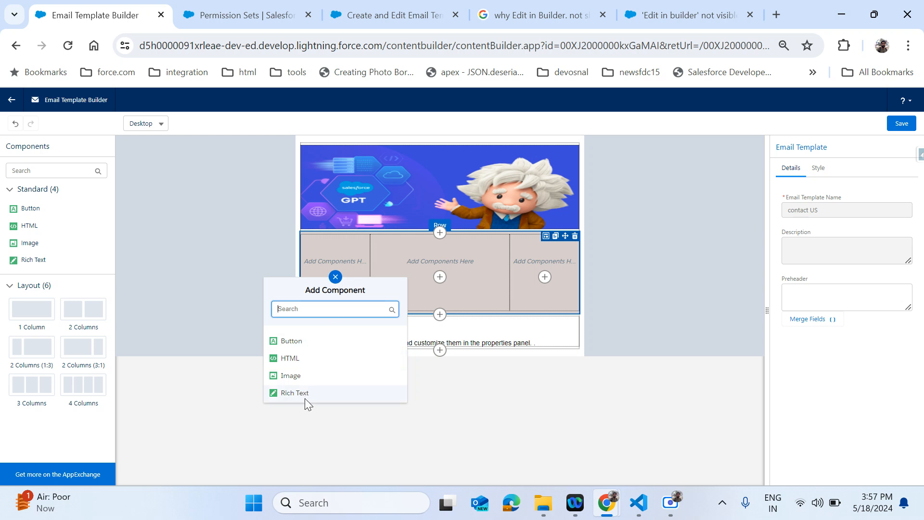
{"action": "left_click", "coordinate": [298, 359]}
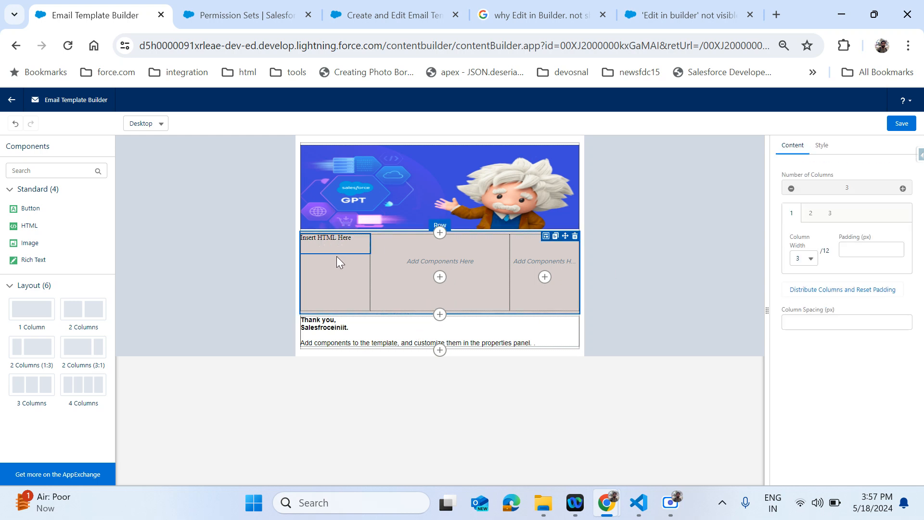
{"action": "left_click", "coordinate": [328, 241]}
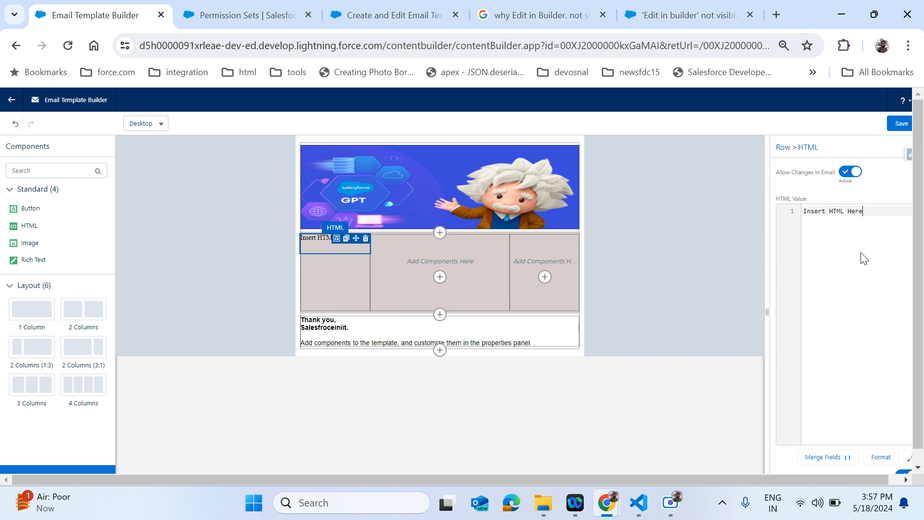
- Replace 'Insert HTML Here' with opening and closing html tags on separate lines
{"action": "key", "text": "ctrl+a"}
{"action": "key", "text": "BackSpace"}
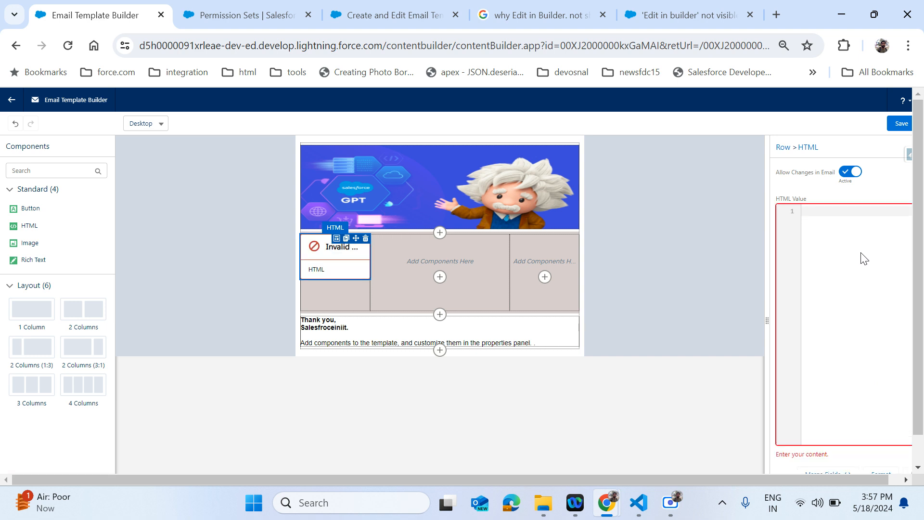
{"action": "type", "text": "html>"}
{"action": "key", "text": "Return"}
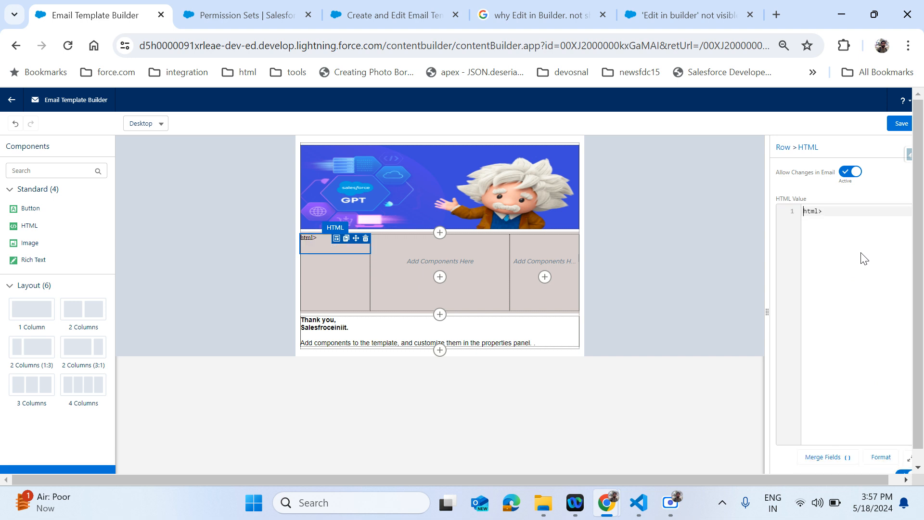
{"action": "type", "text": "<"}
{"action": "key", "text": "Delete"}
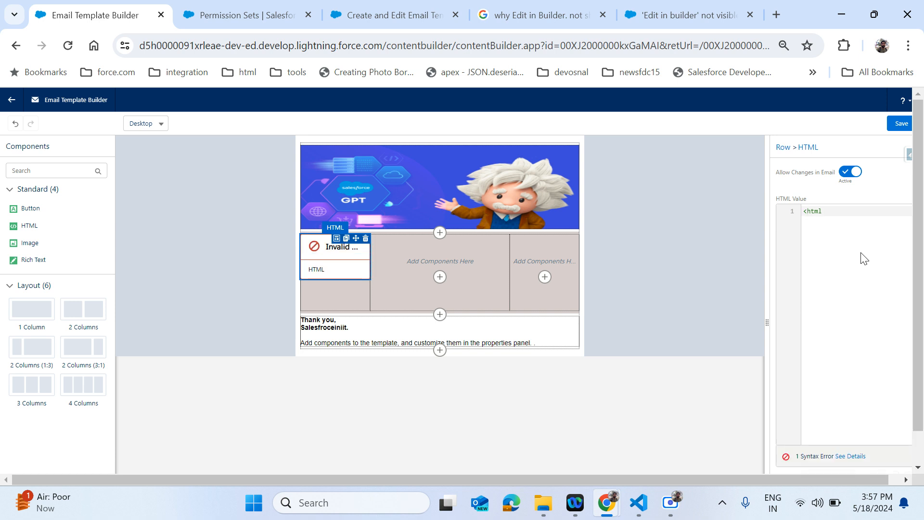
{"action": "type", "text": ">"}
{"action": "key", "text": "Home"}
{"action": "key", "text": "Down"}
{"action": "type", "text": "</"}
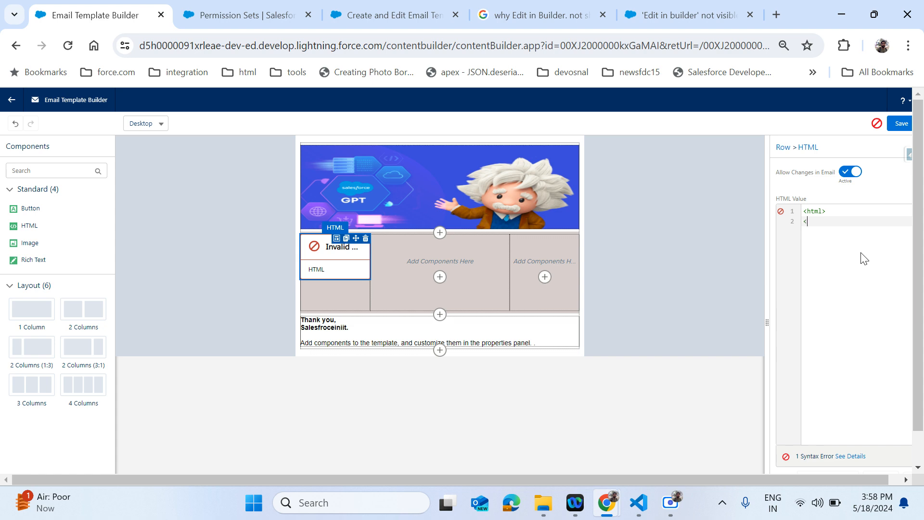
{"action": "key", "text": "Up"}
{"action": "key", "text": "Return"}
- Type the line '<B>THis is new' between the html tags
{"action": "type", "text": "<B>THi is"}
{"action": "key", "text": "BackSpace"}
{"action": "key", "text": "BackSpace"}
{"action": "key", "text": "BackSpace"}
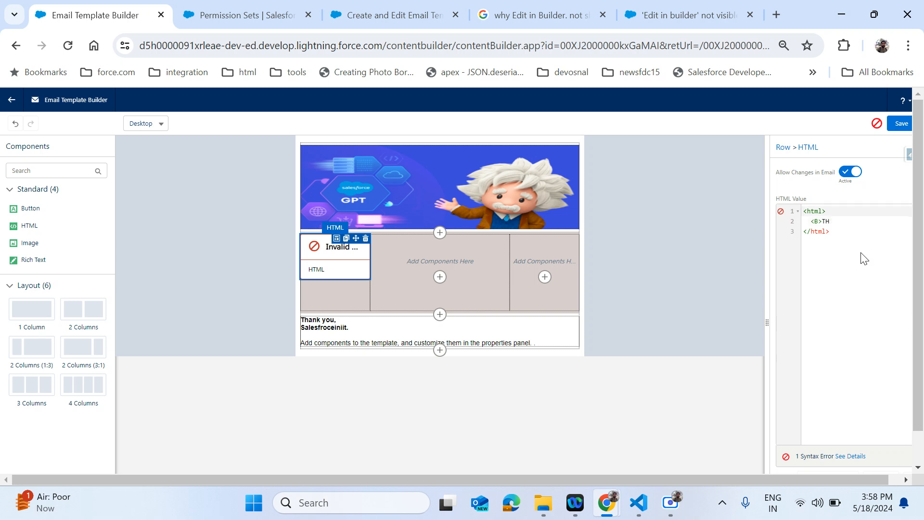
{"action": "left_click", "coordinate": [844, 224]}
{"action": "type", "text": "is is "}
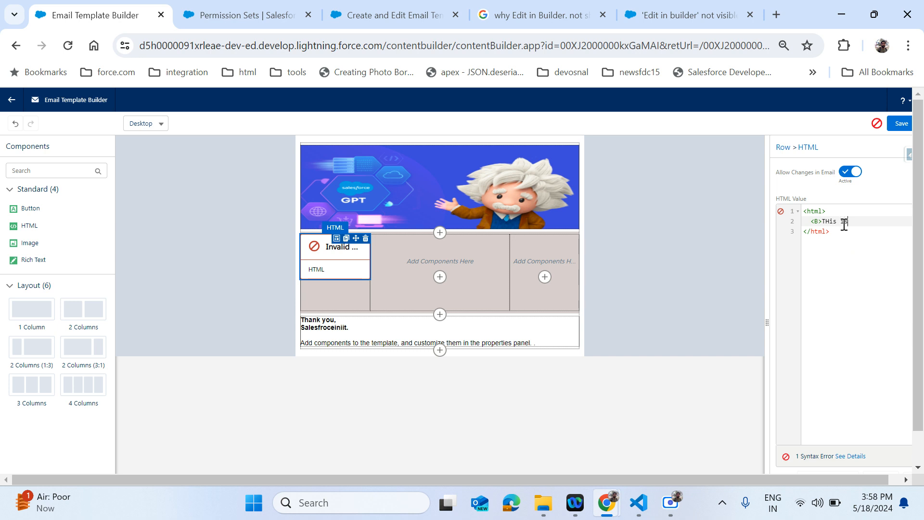
{"action": "type", "text": "n"}
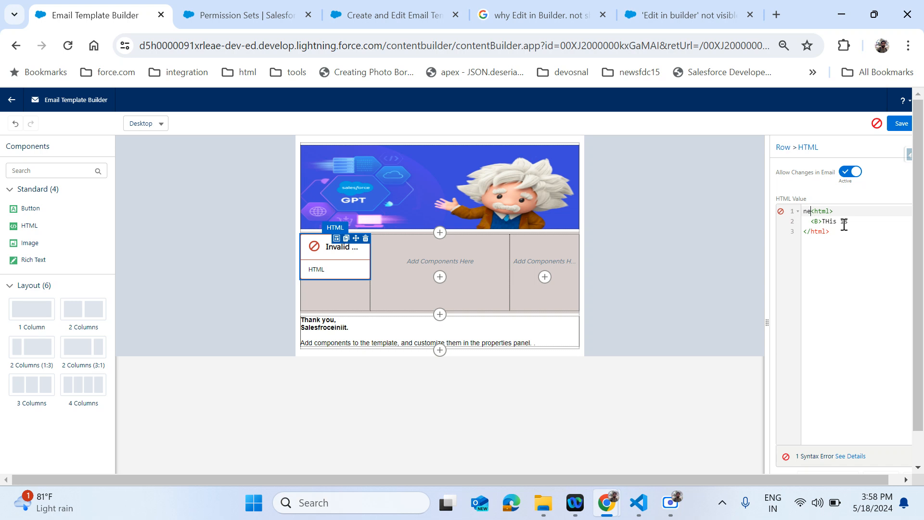
{"action": "key", "text": "BackSpace"}
{"action": "left_click", "coordinate": [844, 223]}
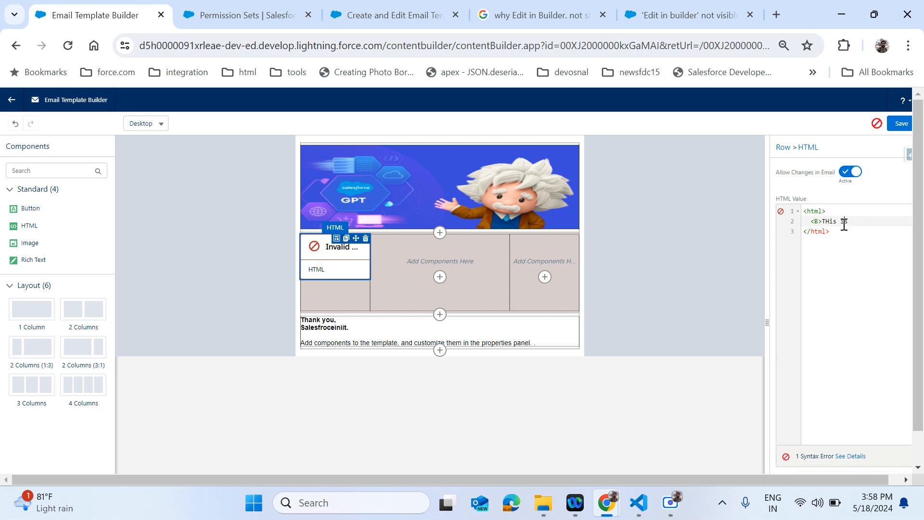
{"action": "type", "text": "new"}
- Remove the html tags and complete the line as '<B>THis is new DEMO</B>'
{"action": "left_click", "coordinate": [849, 456]}
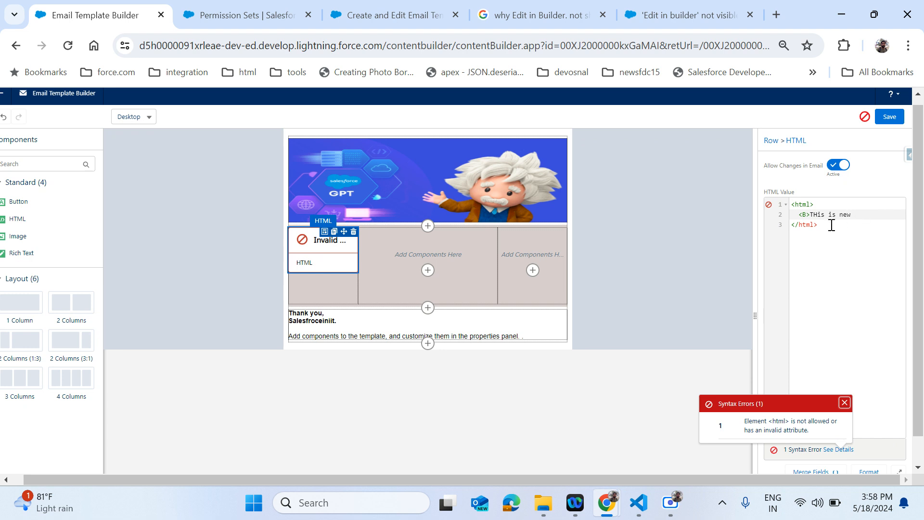
{"action": "left_click_drag", "start_coordinate": [824, 228], "coordinate": [780, 208]}
{"action": "key", "text": "BackSpace"}
{"action": "key", "text": "BackSpace"}
{"action": "left_click", "coordinate": [865, 216]}
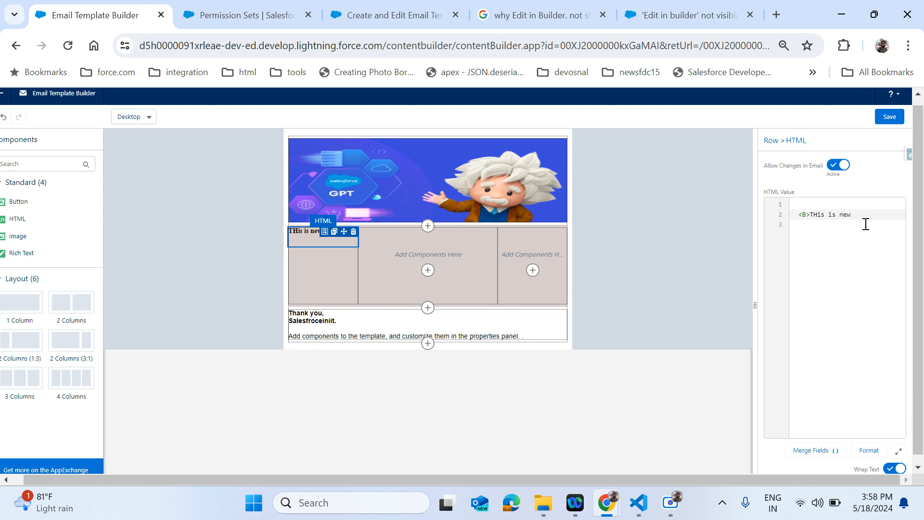
{"action": "type", "text": "DEMO"}
{"action": "key", "text": "Up"}
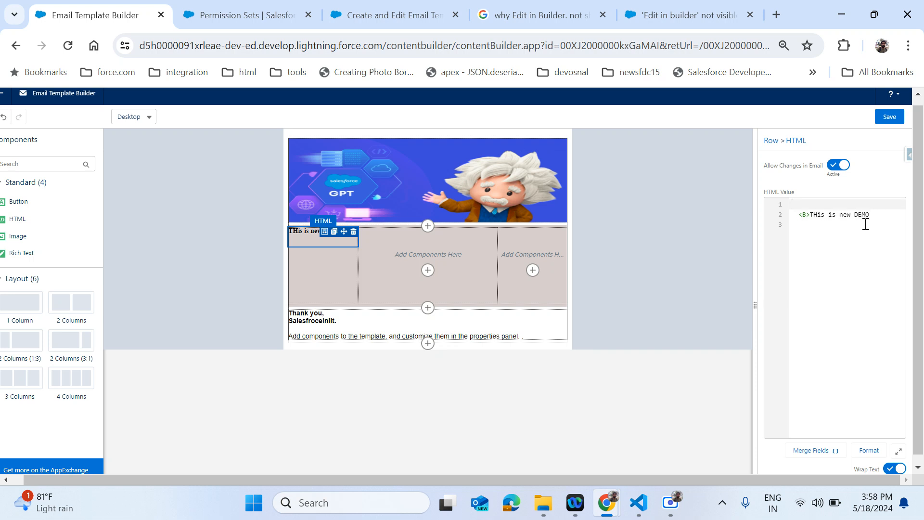
{"action": "left_click", "coordinate": [872, 216]}
{"action": "type", "text": "</B>"}
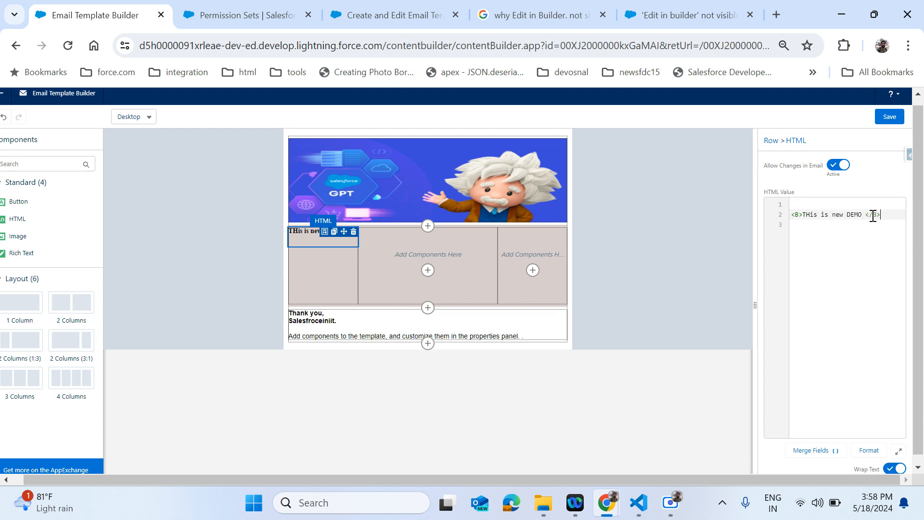
- Format the HTML code and start adding a component to the middle column
{"action": "key", "text": "Up"}
{"action": "left_click", "coordinate": [879, 213]}
{"action": "key", "text": "Return"}
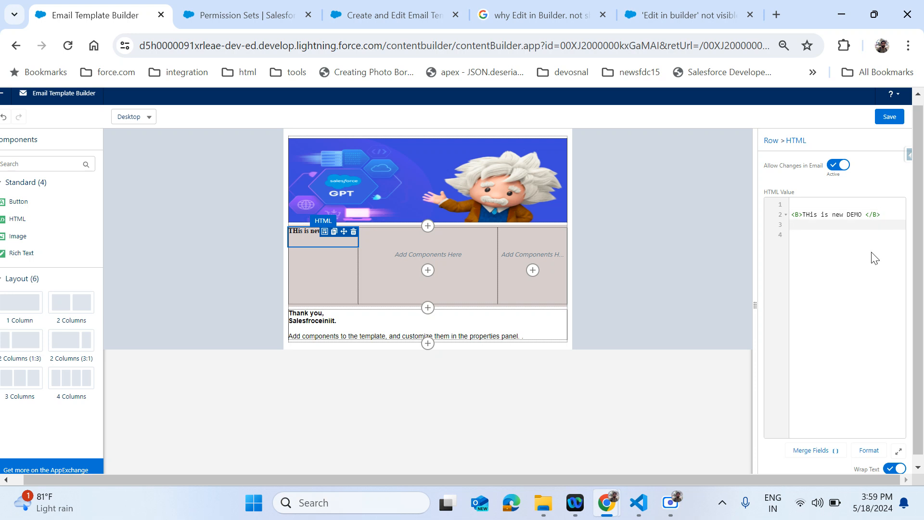
{"action": "left_click", "coordinate": [868, 450]}
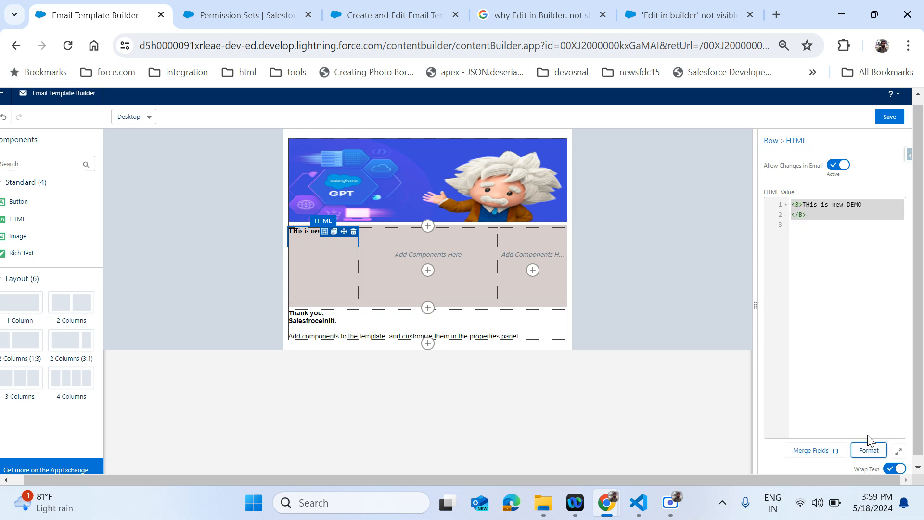
{"action": "left_click", "coordinate": [817, 220]}
{"action": "key", "text": "Return"}
{"action": "key", "text": "Return"}
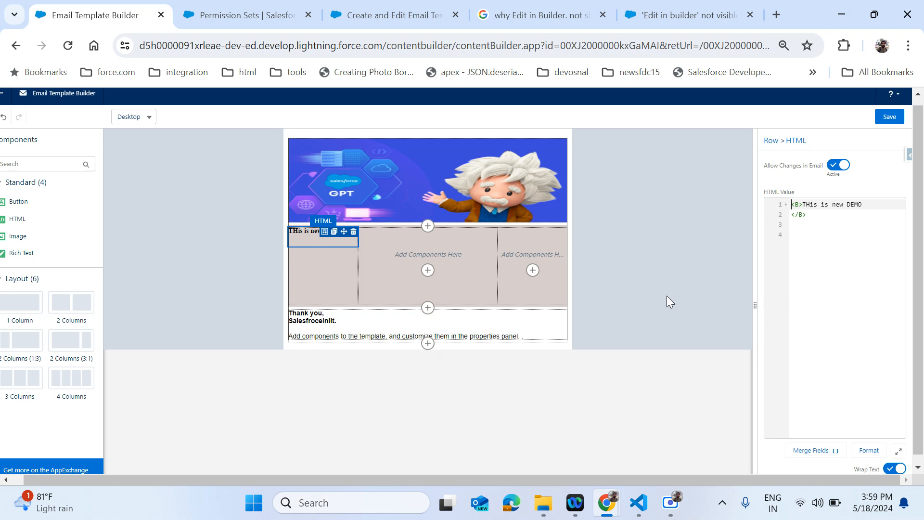
{"action": "left_click", "coordinate": [428, 270]}
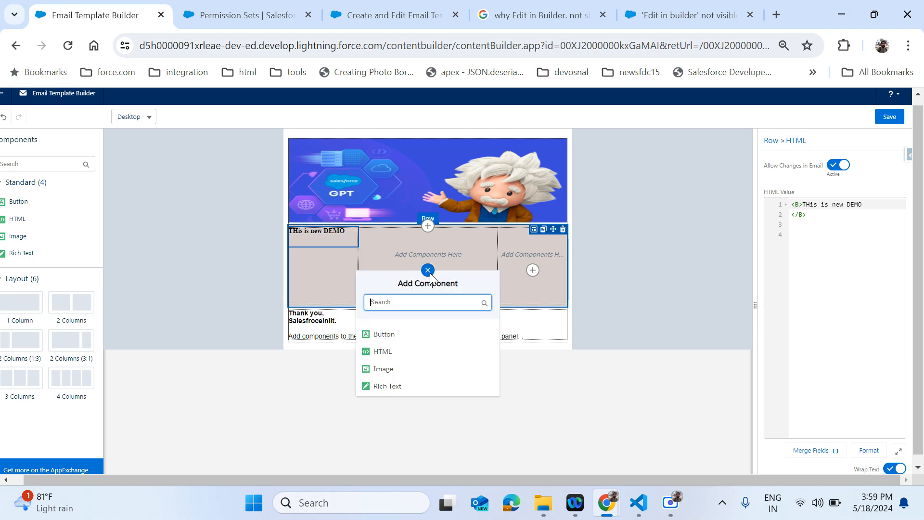
- Add a button to the middle column labelled 'Click for new offers'
{"action": "left_click", "coordinate": [392, 333]}
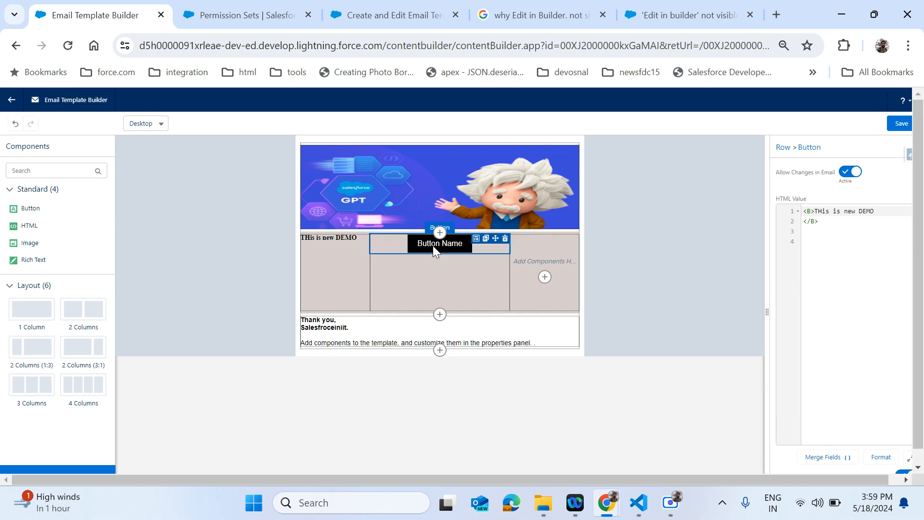
{"action": "left_click", "coordinate": [432, 246]}
{"action": "triple_click", "coordinate": [836, 236]}
{"action": "key", "text": "BackSpace"}
{"action": "type", "text": "Cli"}
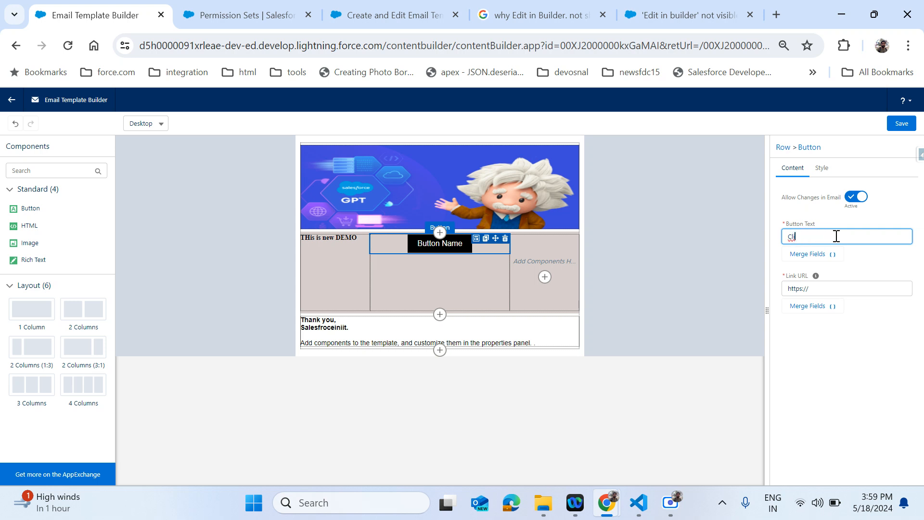
{"action": "type", "text": "ck for new offers"}
{"action": "left_click", "coordinate": [882, 252]}
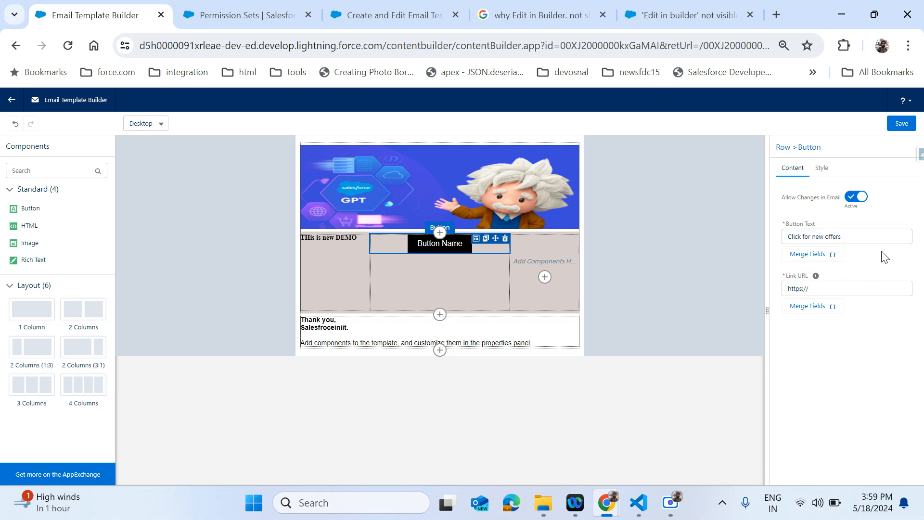
{"action": "left_click", "coordinate": [826, 284]}
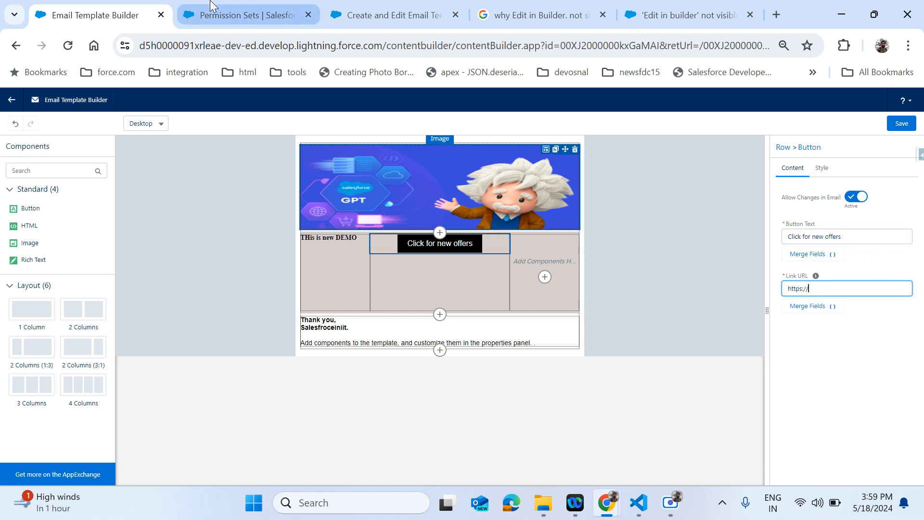
{"action": "left_click", "coordinate": [248, 11]}
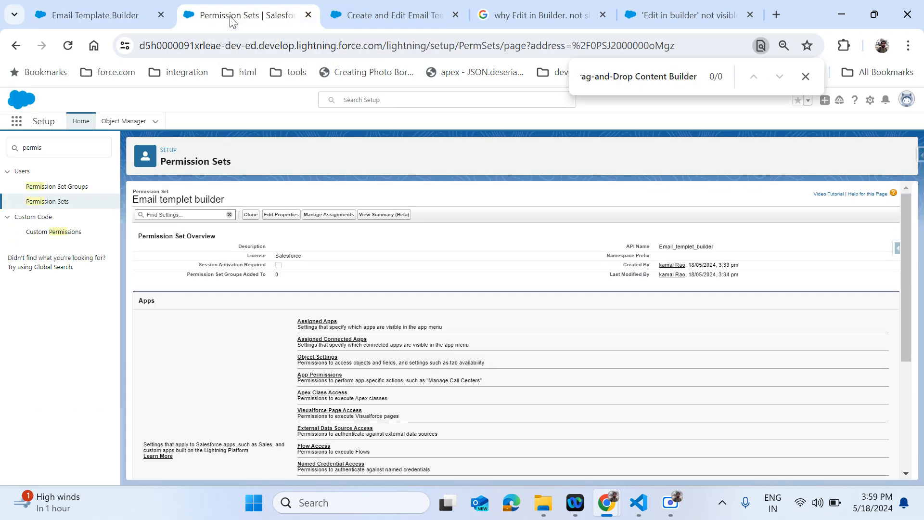
{"action": "left_click", "coordinate": [95, 15]}
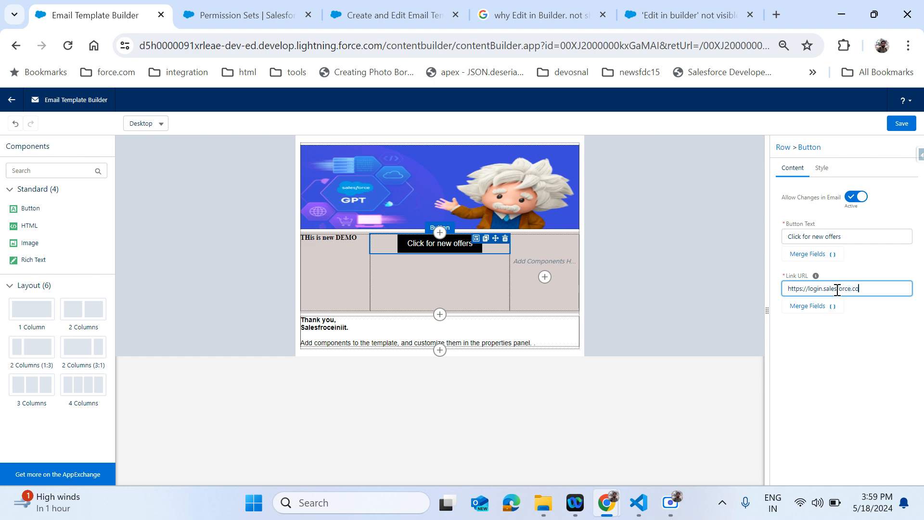
{"action": "left_click", "coordinate": [840, 355]}
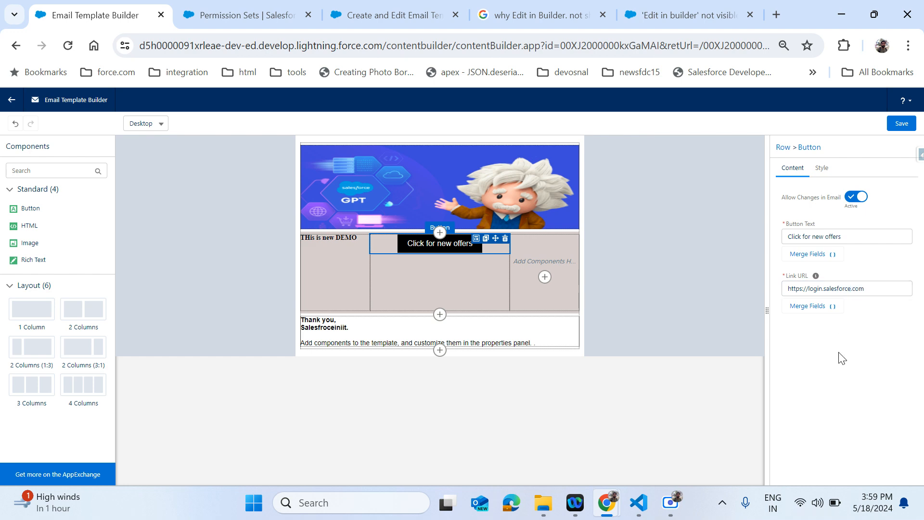
{"action": "left_click", "coordinate": [835, 310]}
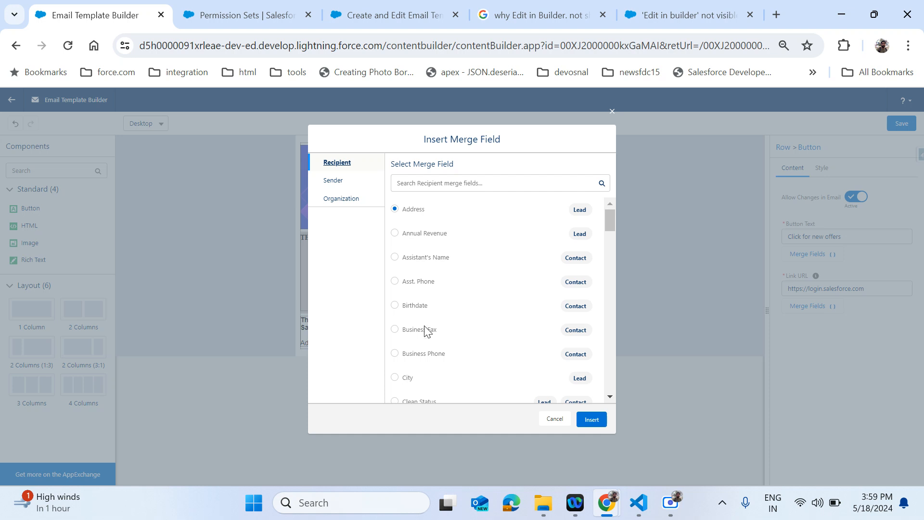
{"action": "scroll", "coordinate": [425, 344], "scroll_direction": "down", "scroll_amount": 15}
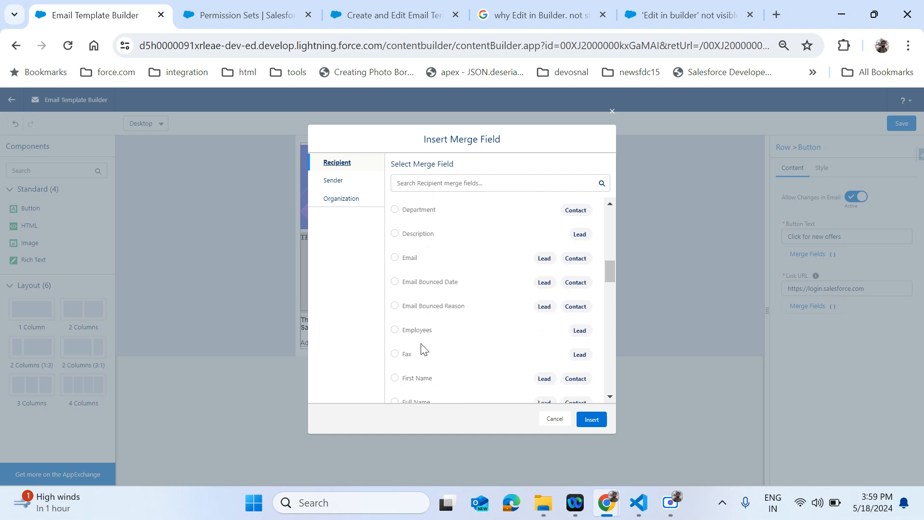
{"action": "scroll", "coordinate": [422, 345], "scroll_direction": "down", "scroll_amount": 15}
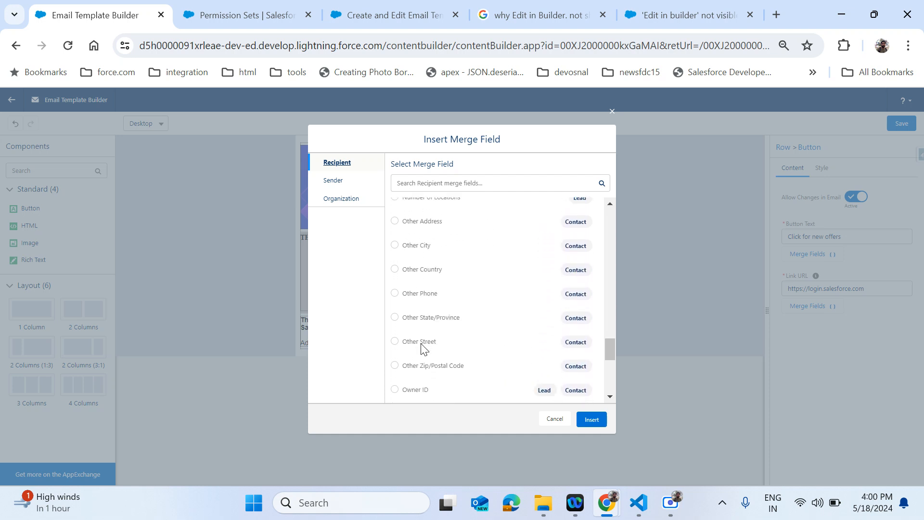
{"action": "left_click", "coordinate": [551, 423]}
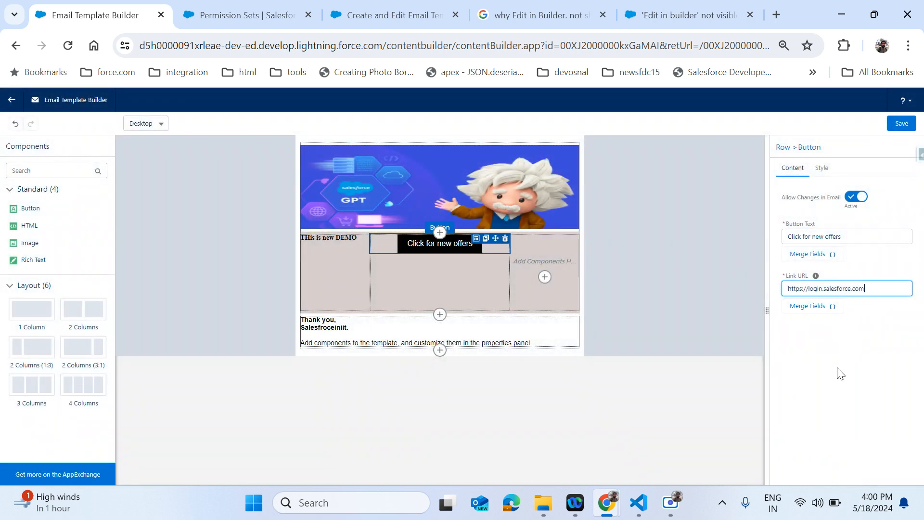
{"action": "left_click", "coordinate": [821, 168]}
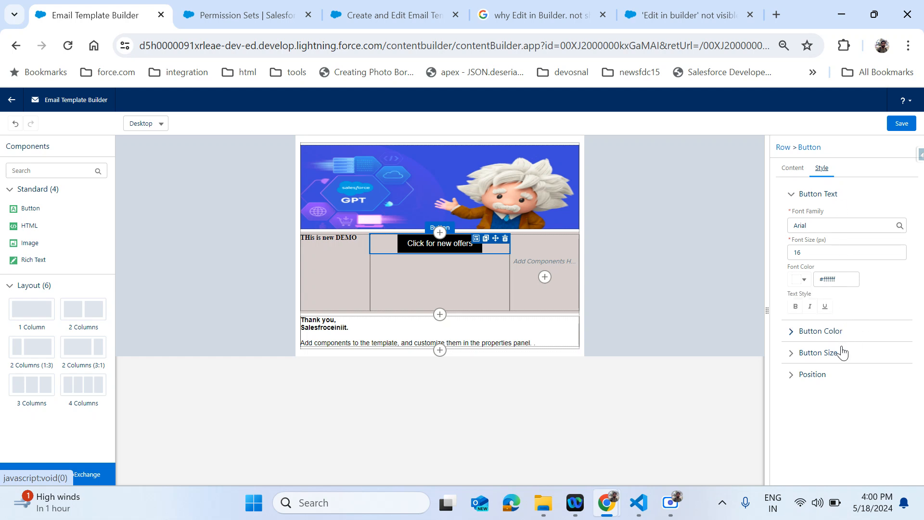
- Make the button blue (#2A81C7) with bold label text
{"action": "left_click", "coordinate": [802, 332]}
{"action": "left_click", "coordinate": [800, 245]}
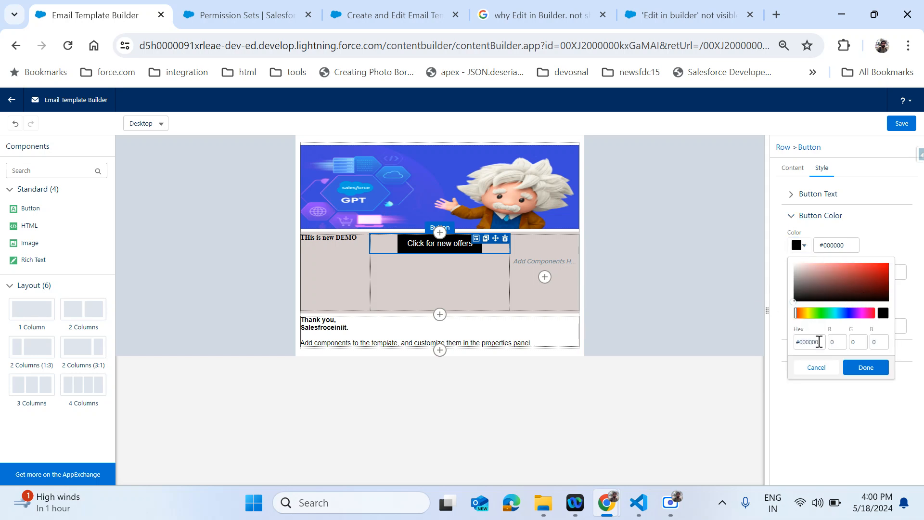
{"action": "left_click", "coordinate": [840, 312]}
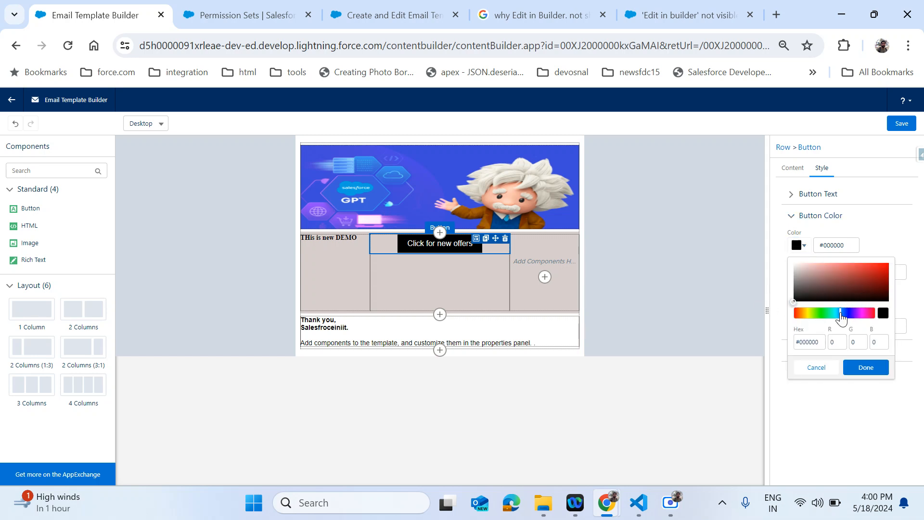
{"action": "left_click", "coordinate": [868, 272]}
{"action": "left_click", "coordinate": [866, 367]}
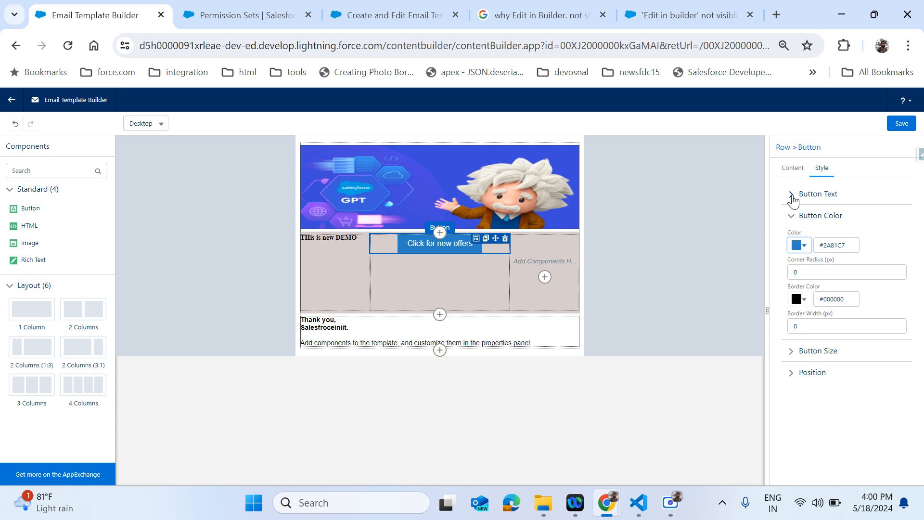
{"action": "left_click", "coordinate": [792, 197]}
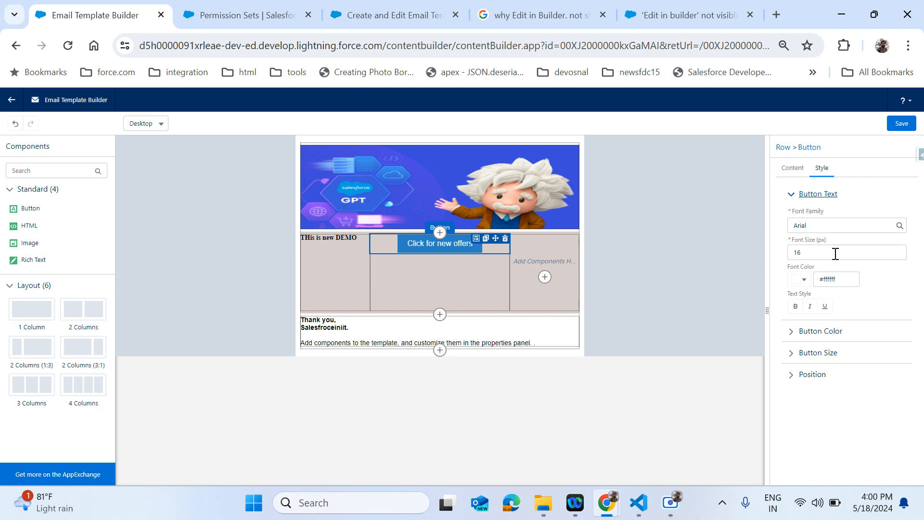
{"action": "left_click", "coordinate": [795, 307]}
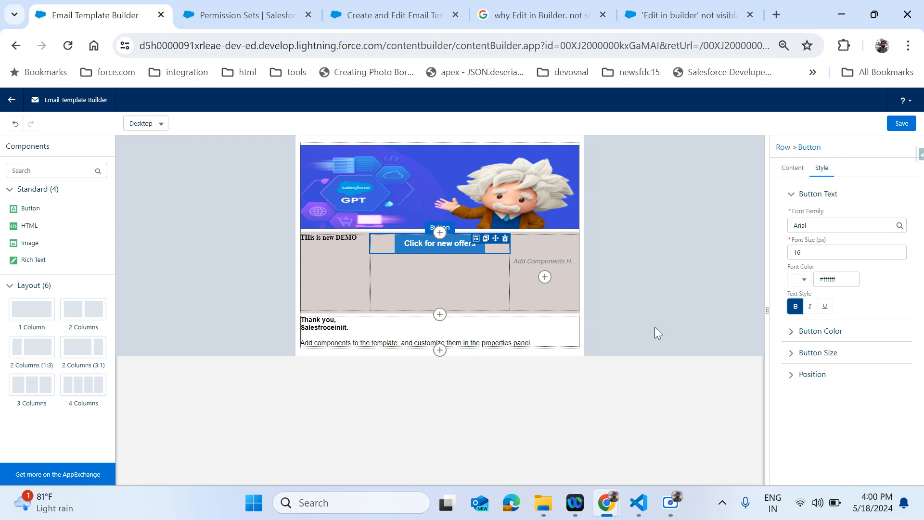
- Place a Rich Text block into the row's third column and select it
{"action": "left_click", "coordinate": [464, 272]}
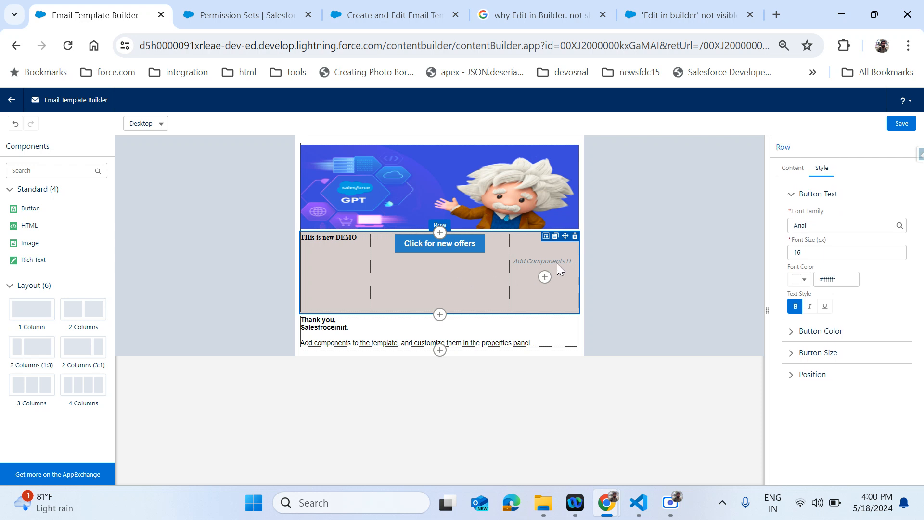
{"action": "left_click", "coordinate": [544, 277]}
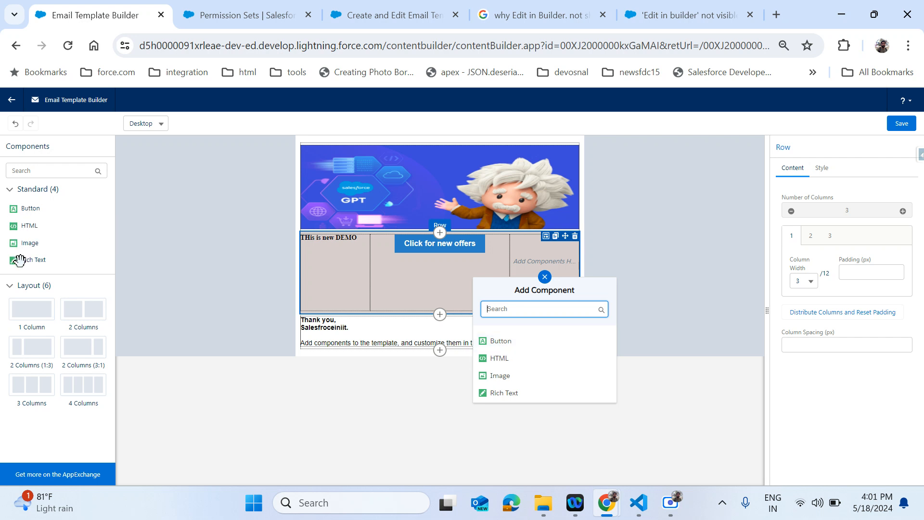
{"action": "left_click_drag", "start_coordinate": [17, 257], "coordinate": [536, 267]}
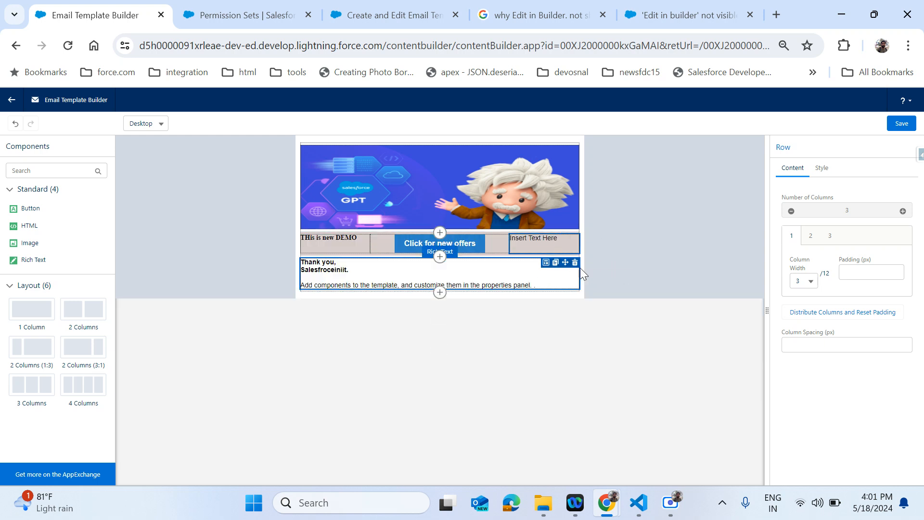
{"action": "left_click", "coordinate": [534, 240]}
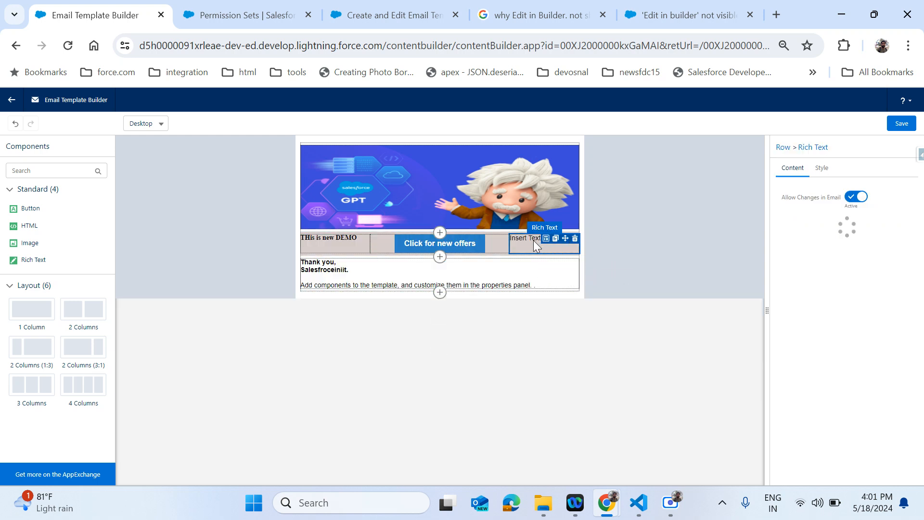
- Copy steps 1–4 from the Create and Edit Email Templates help article, then return to the builder
{"action": "left_click", "coordinate": [403, 13]}
{"action": "scroll", "coordinate": [457, 351], "scroll_direction": "up", "scroll_amount": 10}
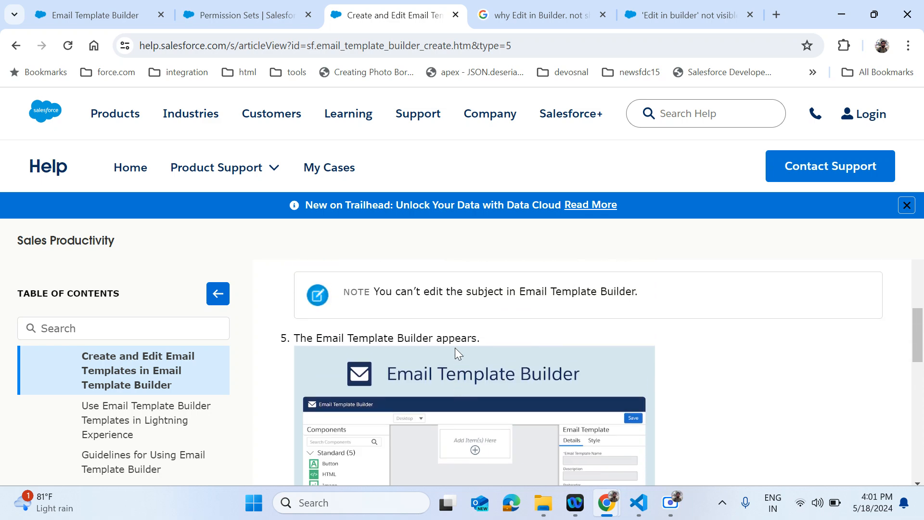
{"action": "left_click_drag", "start_coordinate": [288, 329], "coordinate": [682, 379]}
{"action": "key", "text": "ctrl+c"}
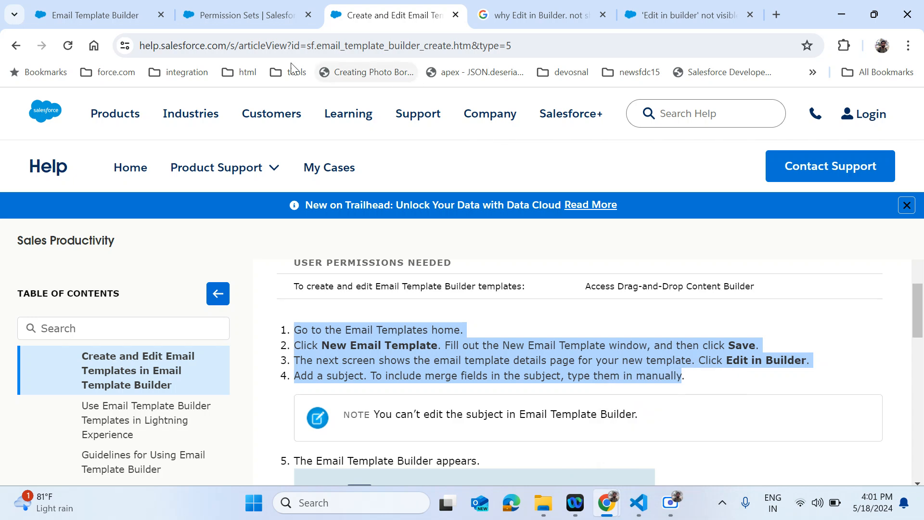
{"action": "left_click", "coordinate": [123, 7]}
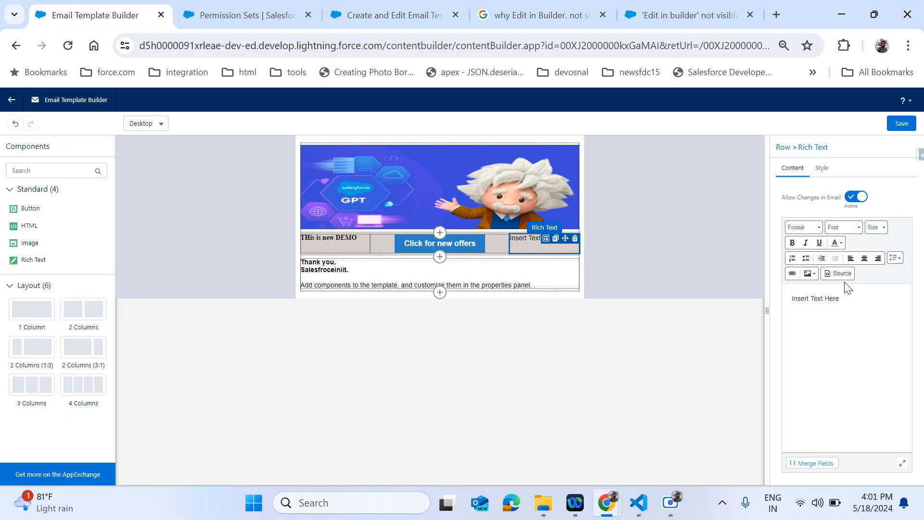
- Paste the copied steps over 'Insert Text Here' in the third column's source view
{"action": "left_click_drag", "start_coordinate": [845, 298], "coordinate": [793, 299]}
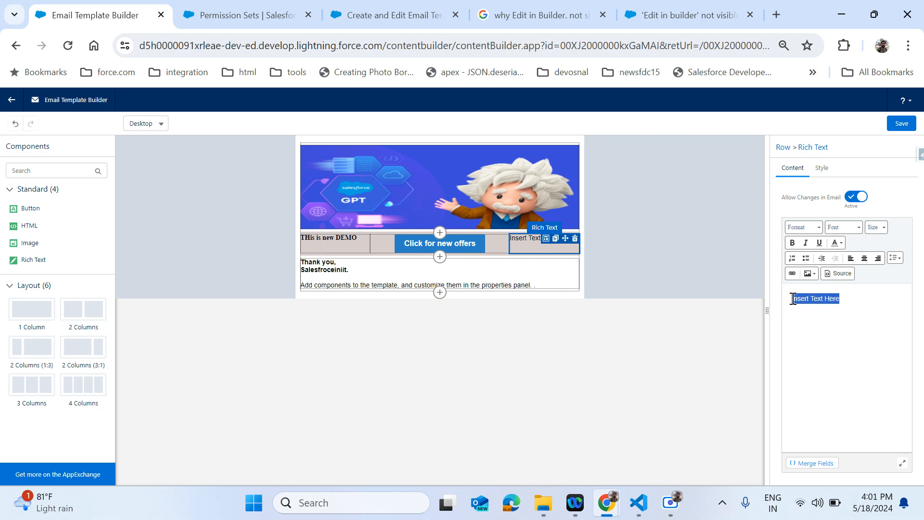
{"action": "left_click", "coordinate": [840, 275]}
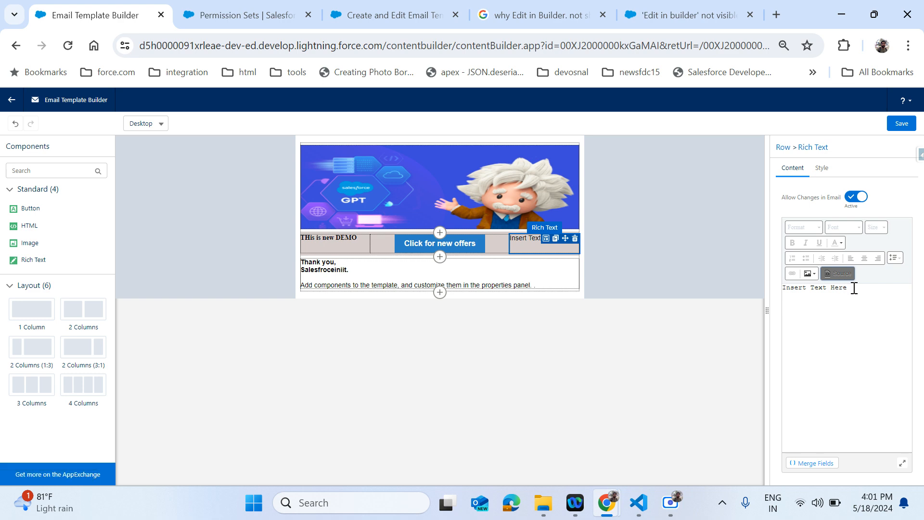
{"action": "left_click_drag", "start_coordinate": [851, 288], "coordinate": [780, 287]}
{"action": "key", "text": "ctrl+v"}
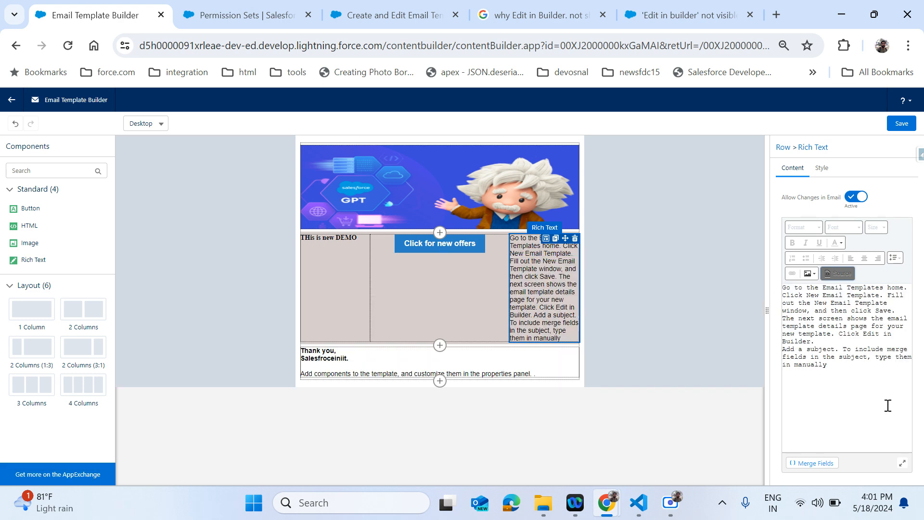
{"action": "left_click", "coordinate": [833, 273]}
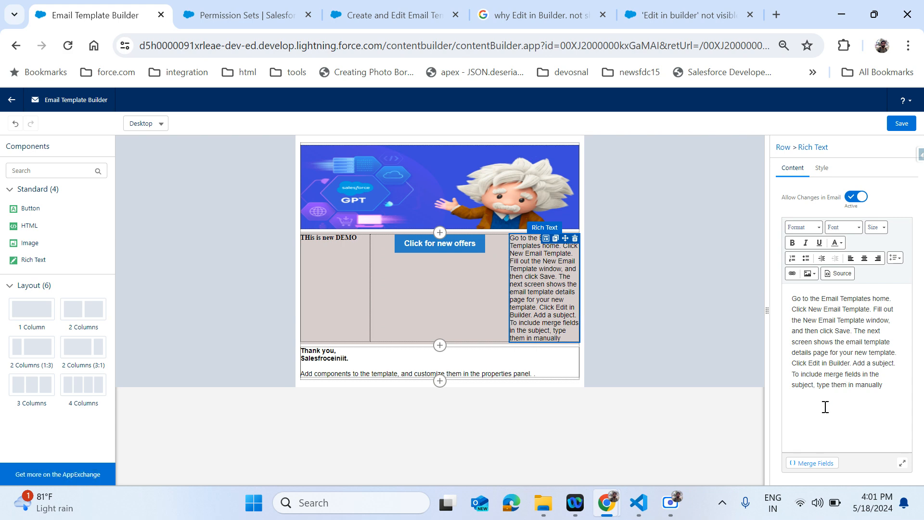
- Make the pasted steps centered and bold with 1.5 line spacing
{"action": "left_click_drag", "start_coordinate": [902, 384], "coordinate": [874, 270]}
{"action": "left_click", "coordinate": [862, 257]}
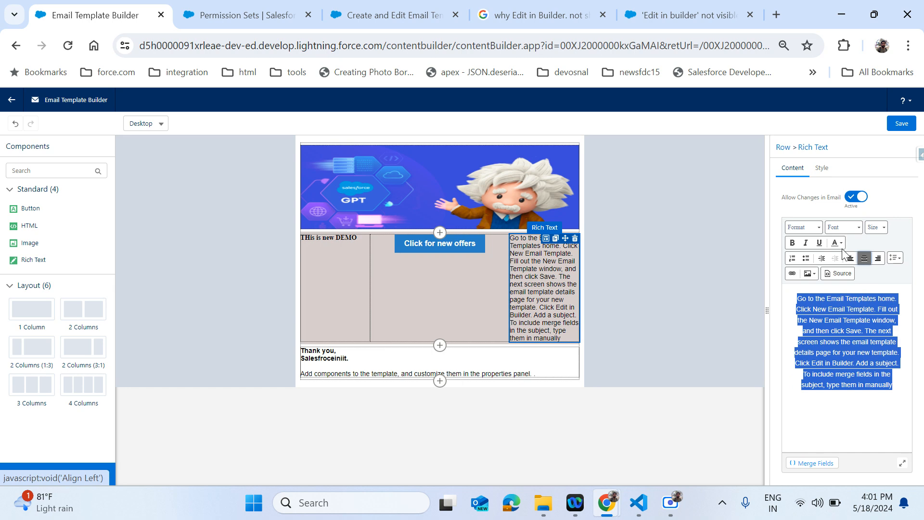
{"action": "left_click", "coordinate": [794, 245]}
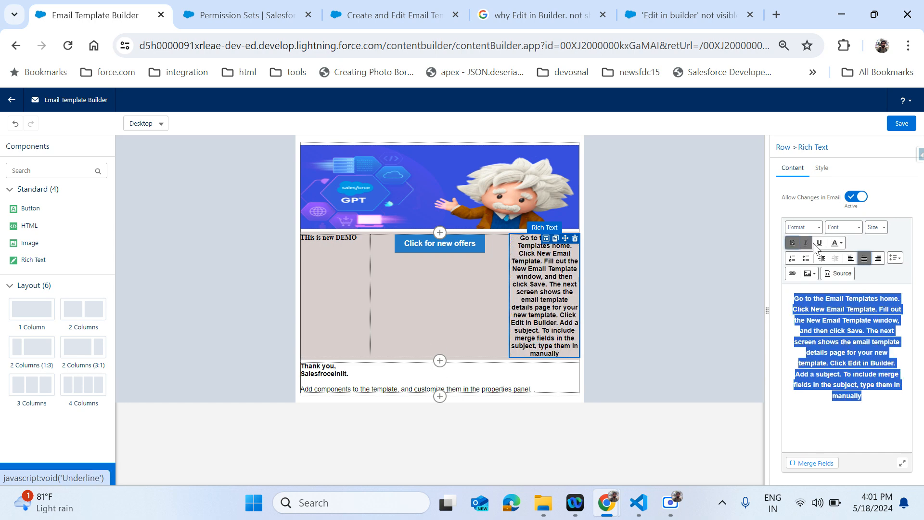
{"action": "left_click", "coordinate": [897, 258]}
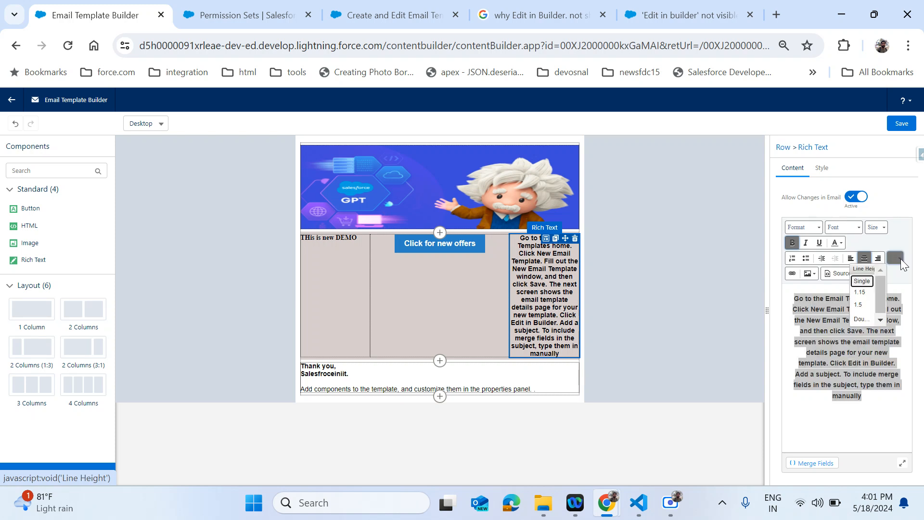
{"action": "left_click", "coordinate": [863, 292]}
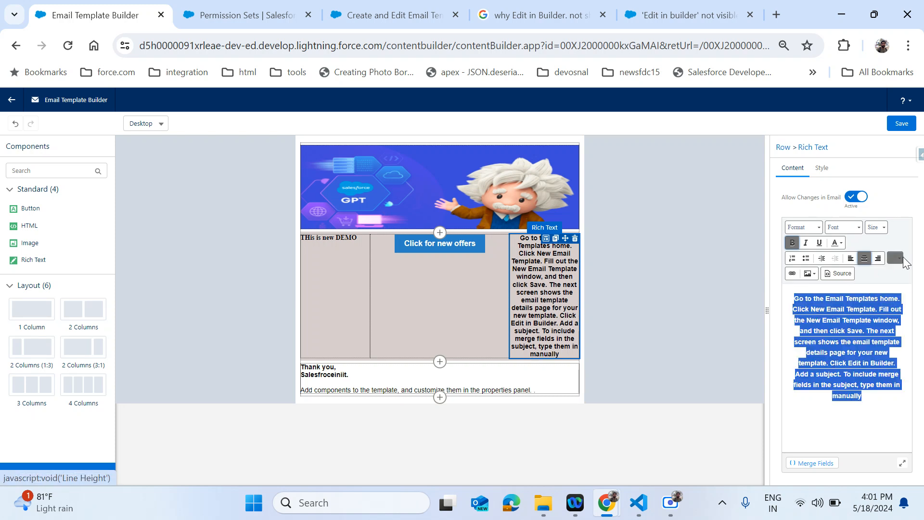
{"action": "left_click", "coordinate": [896, 258]}
{"action": "left_click", "coordinate": [865, 306]}
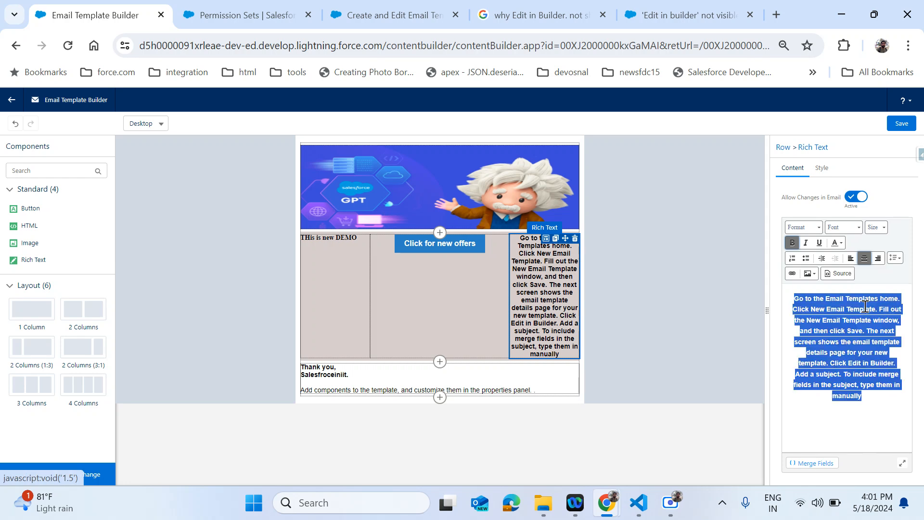
{"action": "left_click", "coordinate": [859, 346]}
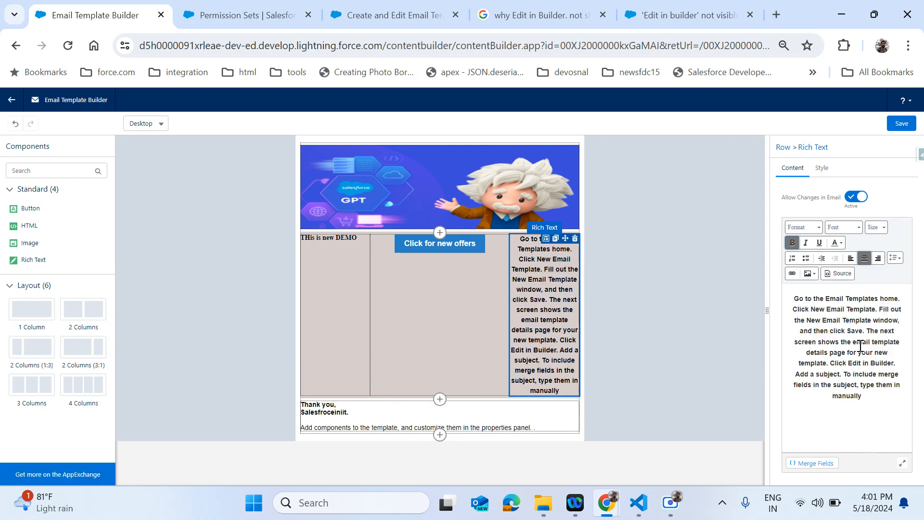
- Break the steps into separate paragraphs before 'Fill out' and 'Click Edit in Builder'
{"action": "left_click", "coordinate": [879, 311]}
{"action": "key", "text": "Return"}
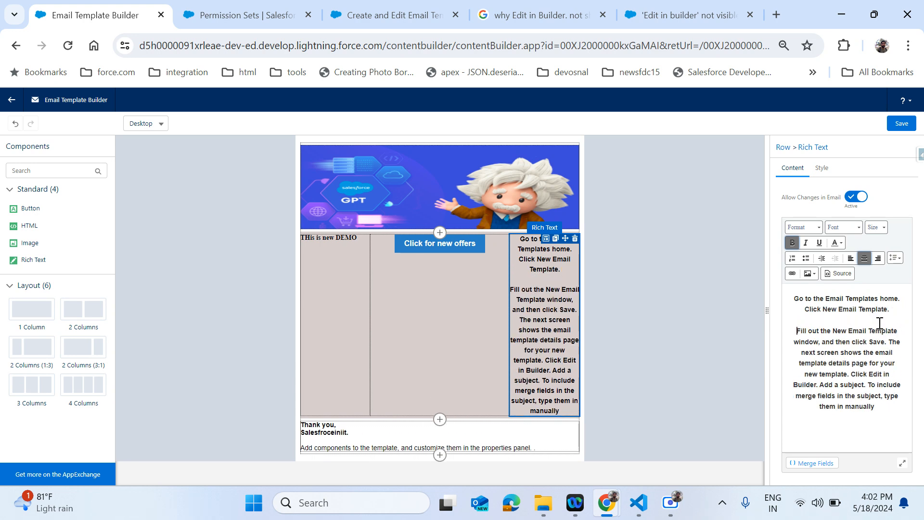
{"action": "left_click", "coordinate": [851, 373]}
{"action": "key", "text": "shift+Return"}
{"action": "key", "text": "shift+Return"}
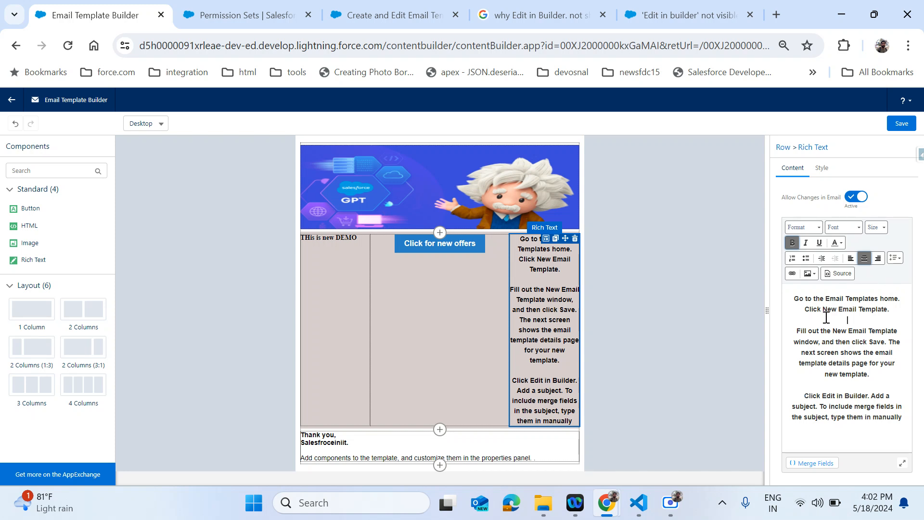
{"action": "left_click", "coordinate": [411, 316]}
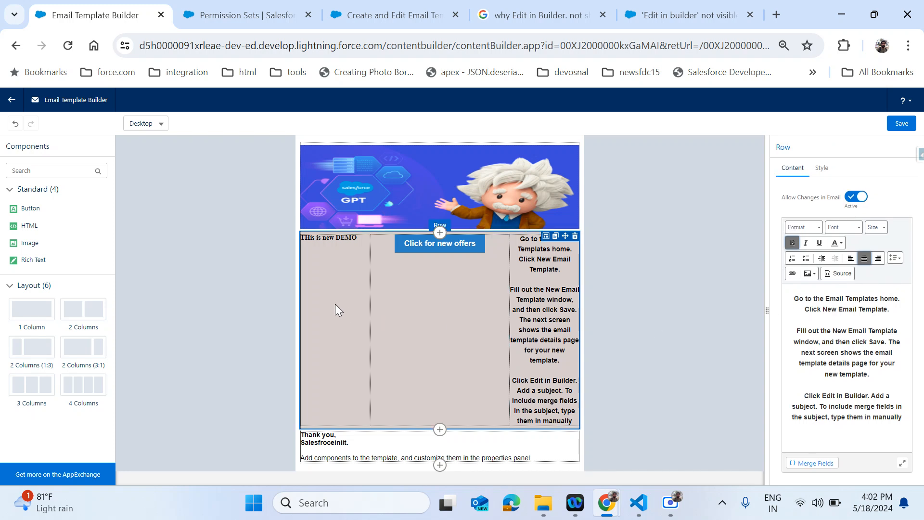
- Save the contact US template and go back to its record page
{"action": "left_click", "coordinate": [709, 325]}
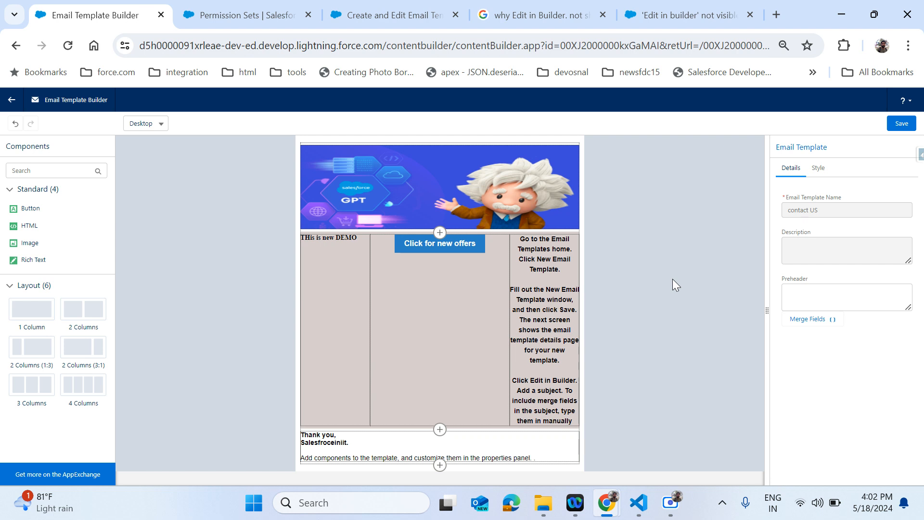
{"action": "left_click", "coordinate": [912, 125]}
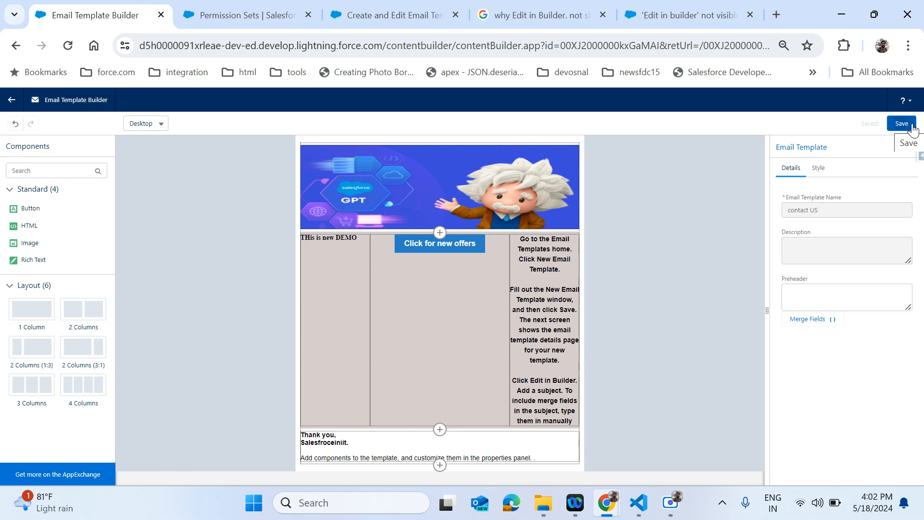
{"action": "left_click", "coordinate": [901, 124]}
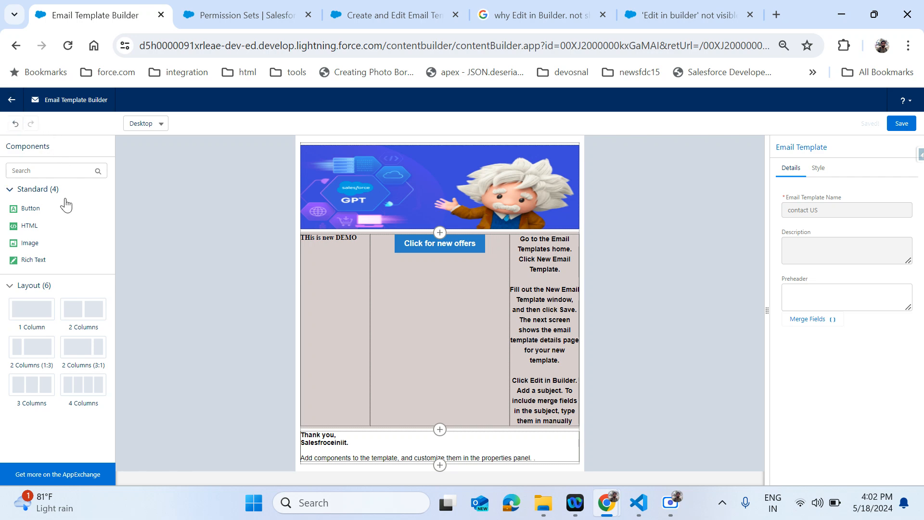
{"action": "left_click", "coordinate": [10, 103]}
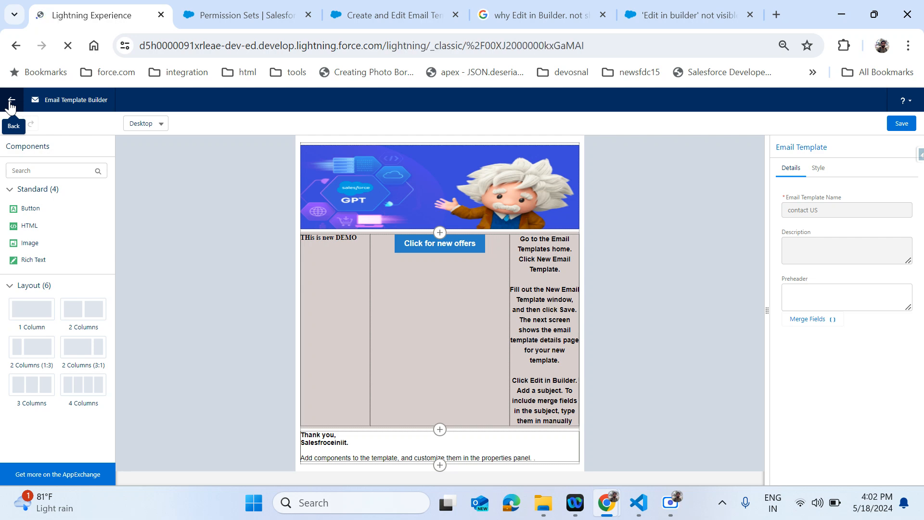
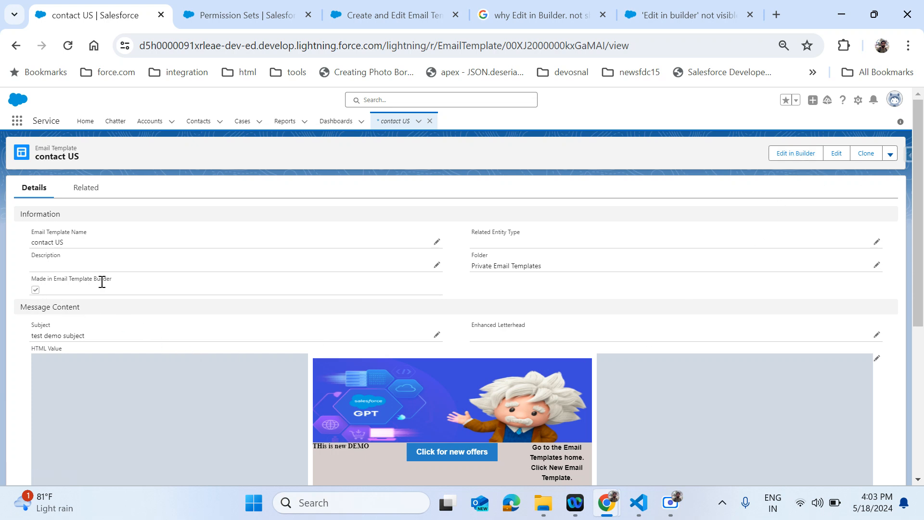
- Review the contact US template record and select its name
{"action": "scroll", "coordinate": [208, 293], "scroll_direction": "down", "scroll_amount": 5}
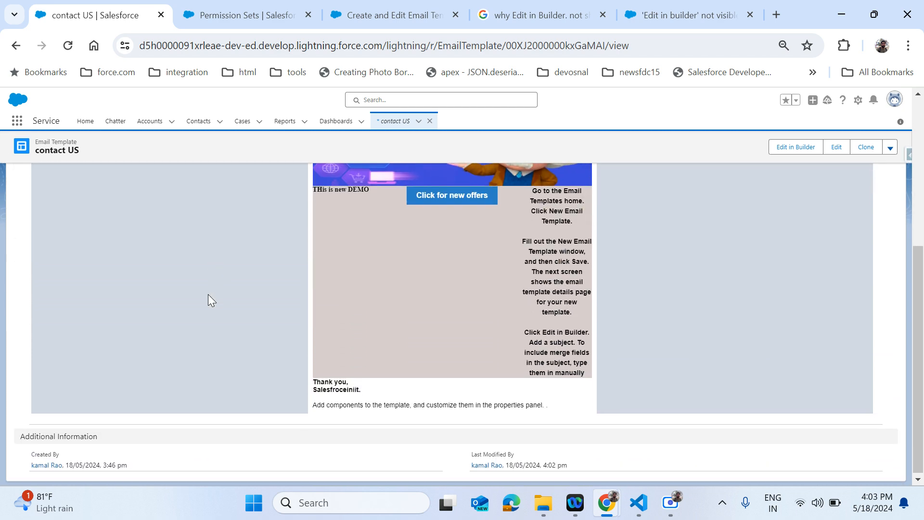
{"action": "scroll", "coordinate": [208, 293], "scroll_direction": "up", "scroll_amount": 3}
{"action": "scroll", "coordinate": [207, 294], "scroll_direction": "down", "scroll_amount": 3}
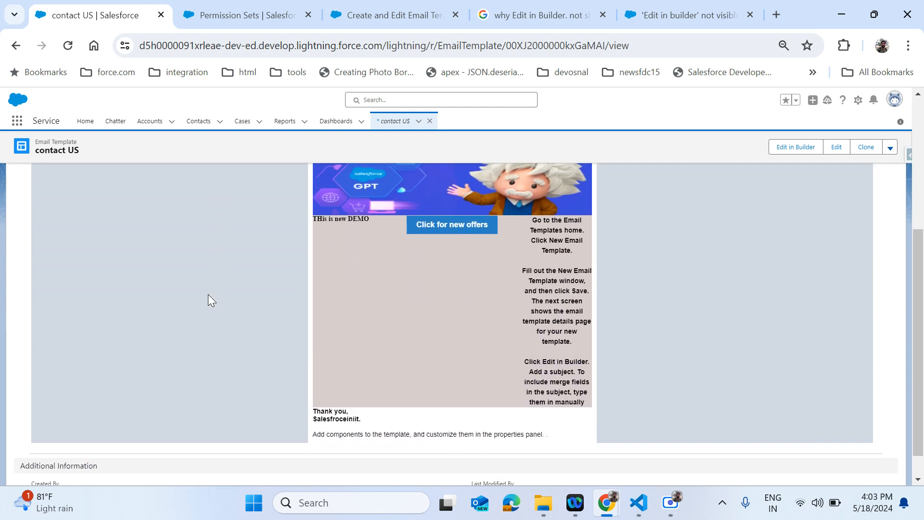
{"action": "scroll", "coordinate": [208, 295], "scroll_direction": "up", "scroll_amount": 2}
{"action": "scroll", "coordinate": [208, 294], "scroll_direction": "down", "scroll_amount": 1}
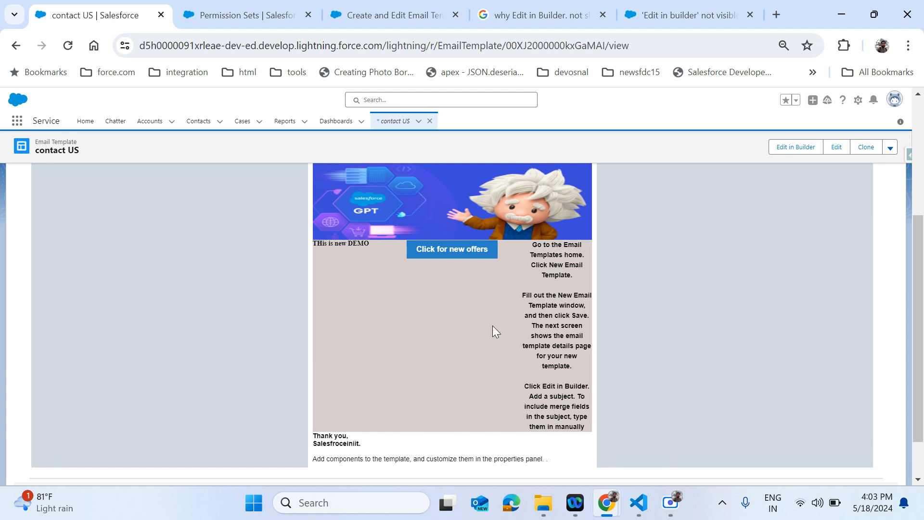
{"action": "scroll", "coordinate": [648, 341], "scroll_direction": "up", "scroll_amount": 1}
{"action": "scroll", "coordinate": [648, 341], "scroll_direction": "up", "scroll_amount": 1}
{"action": "scroll", "coordinate": [648, 342], "scroll_direction": "up", "scroll_amount": 2}
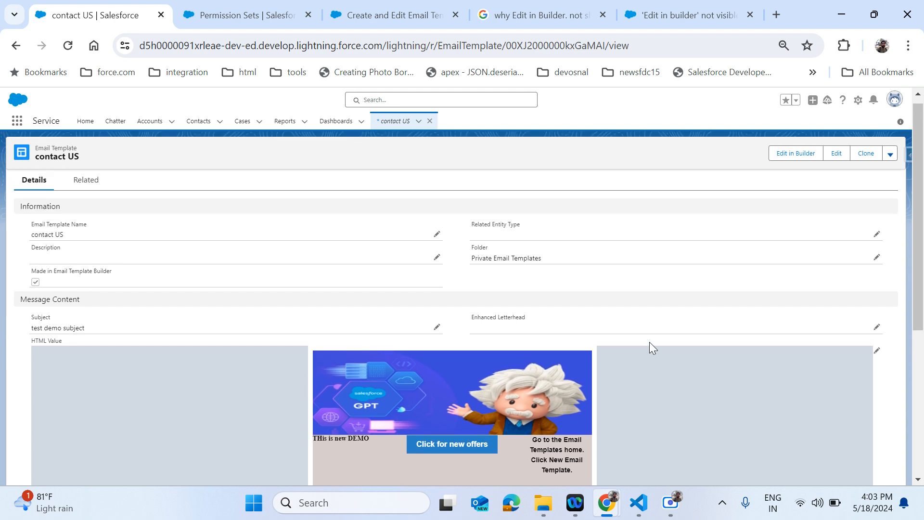
{"action": "scroll", "coordinate": [649, 341], "scroll_direction": "up", "scroll_amount": 1}
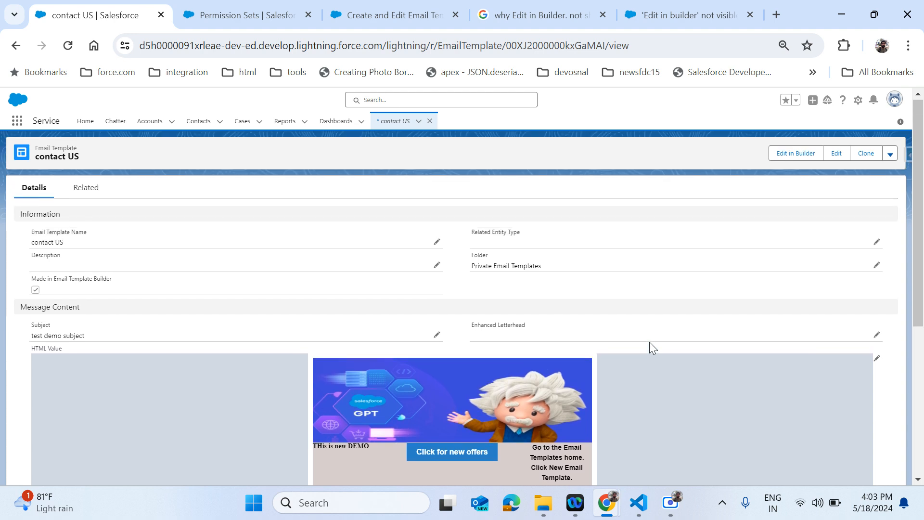
{"action": "left_click", "coordinate": [891, 155]}
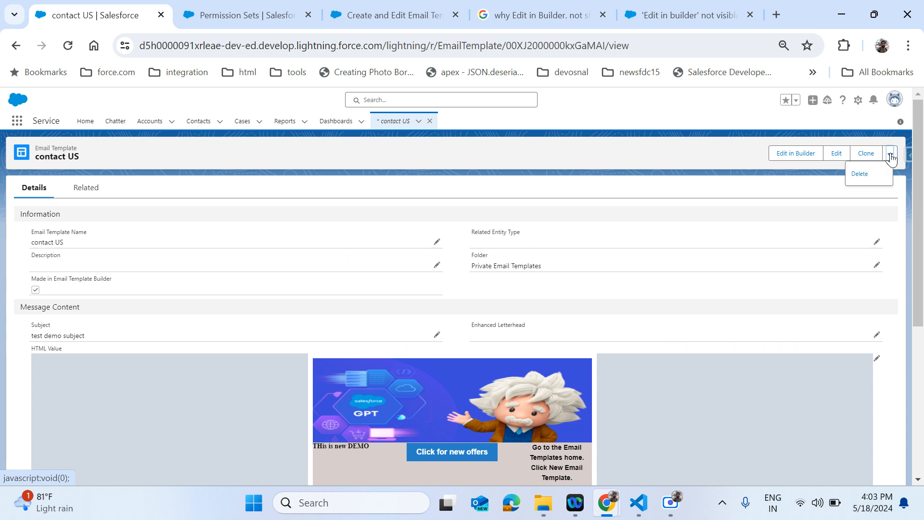
{"action": "left_click", "coordinate": [736, 404]}
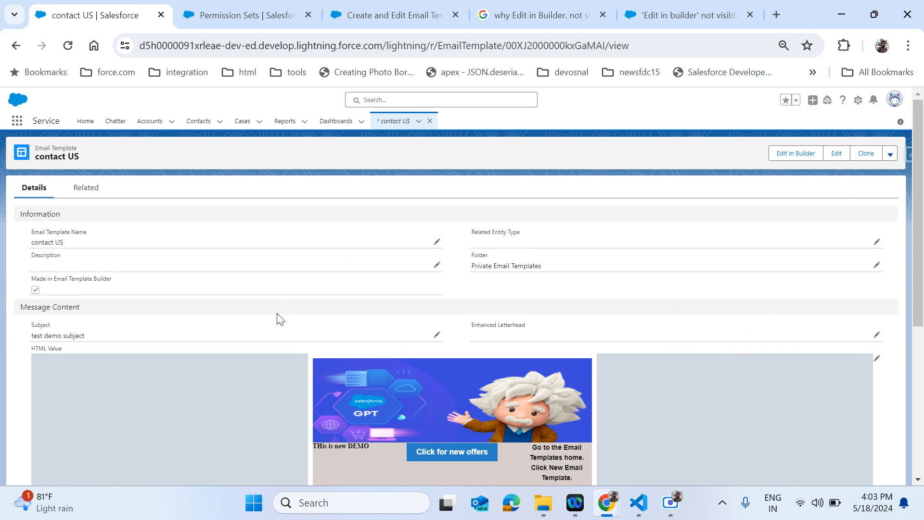
{"action": "triple_click", "coordinate": [67, 156]}
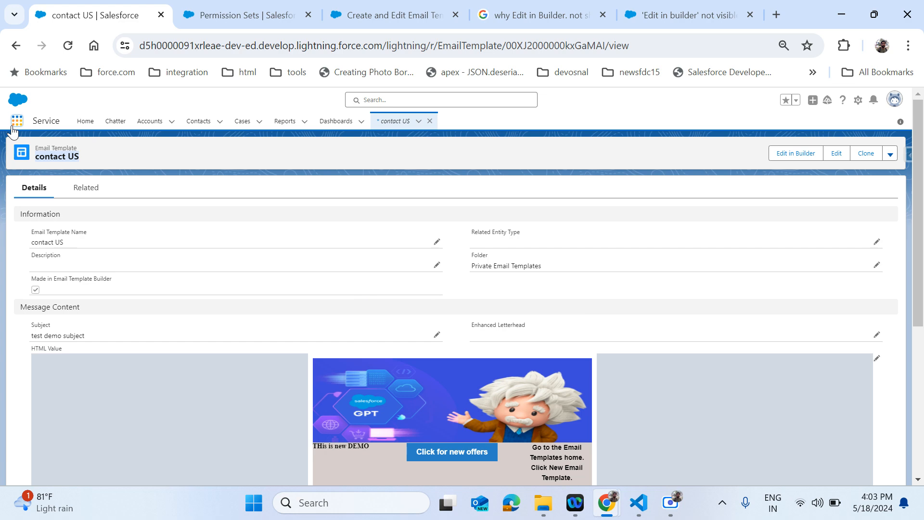
- Leave for Chatter, then open List Emails through an App Launcher search for 'em'
{"action": "left_click", "coordinate": [108, 123]}
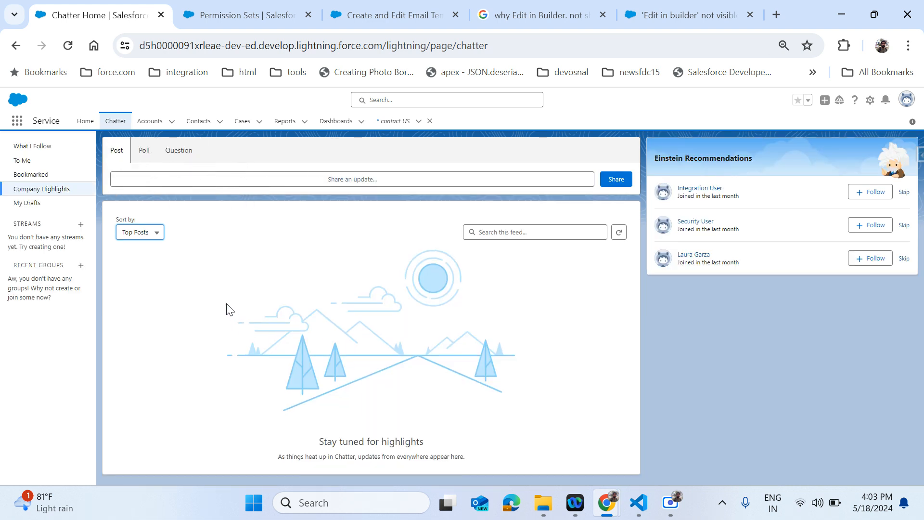
{"action": "left_click", "coordinate": [18, 122]}
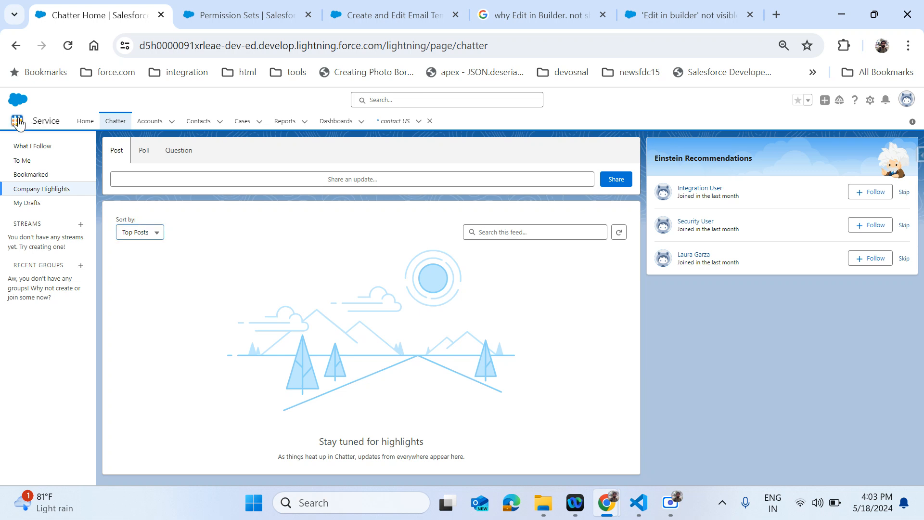
{"action": "type", "text": "email"}
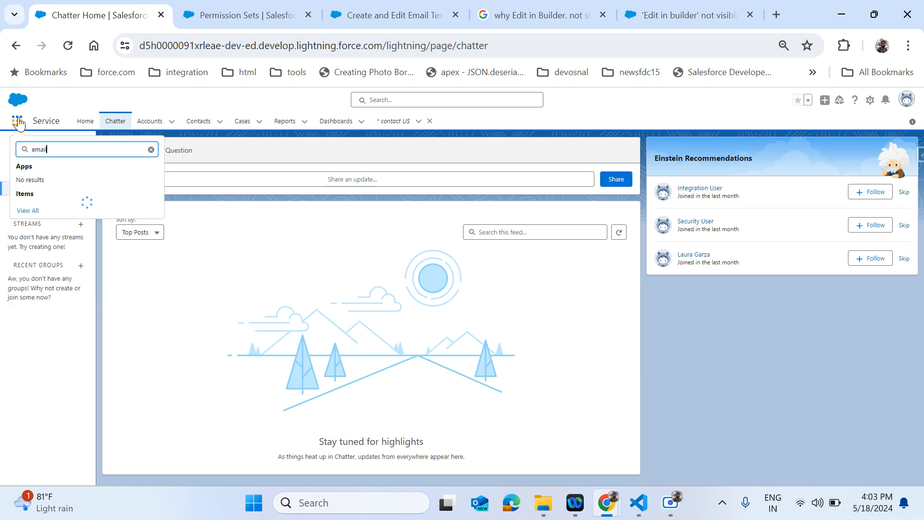
{"action": "left_click", "coordinate": [38, 224]}
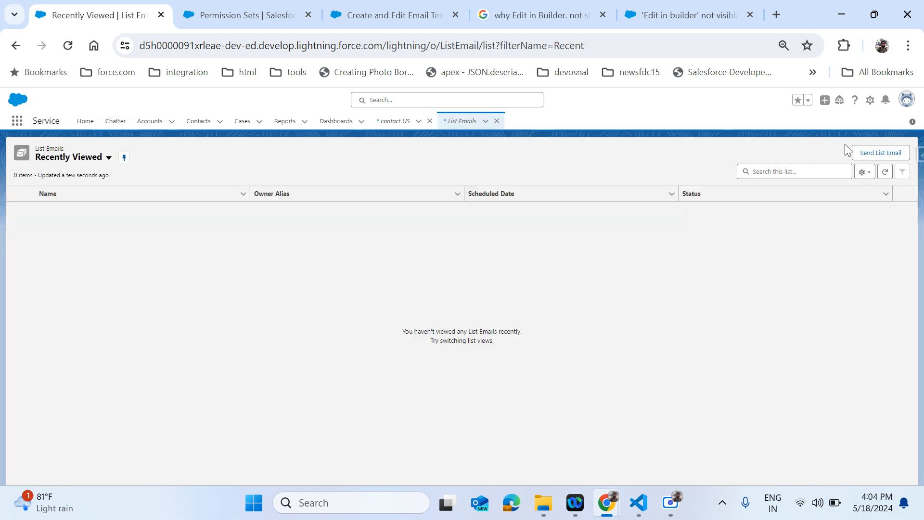
{"action": "left_click", "coordinate": [879, 153]}
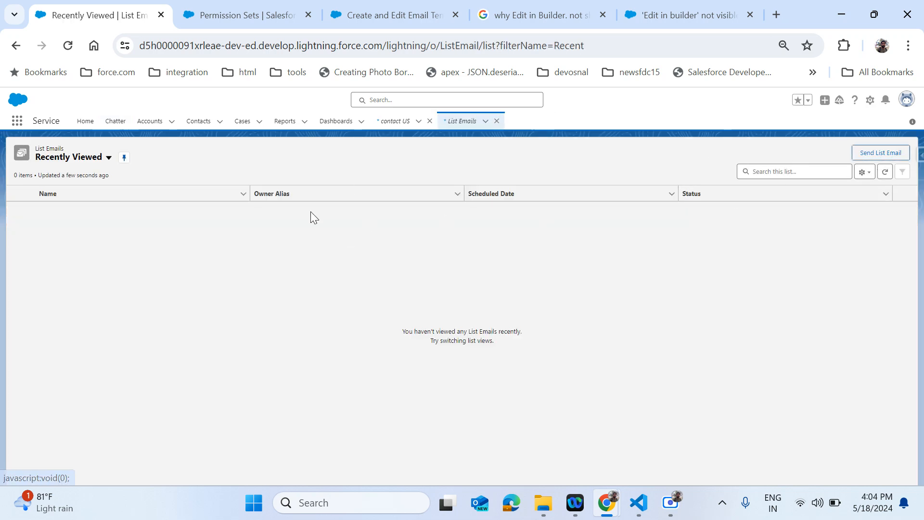
- Compose a new list email with the contact US template inserted, then focus the Recipients field
{"action": "left_click", "coordinate": [882, 146]}
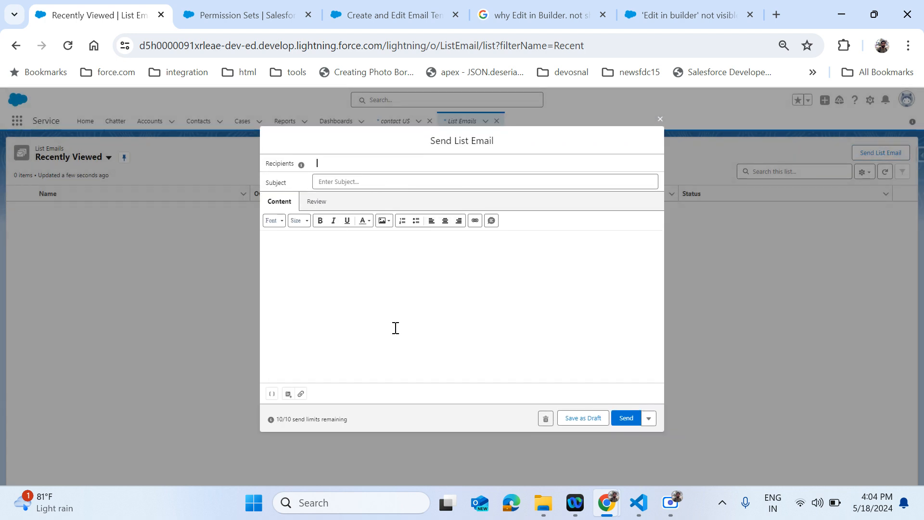
{"action": "left_click", "coordinate": [289, 394]}
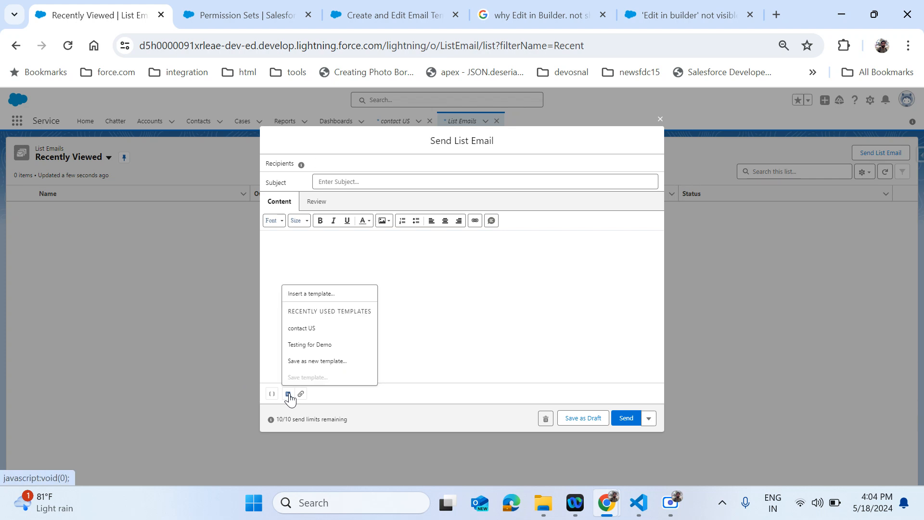
{"action": "left_click", "coordinate": [323, 331]}
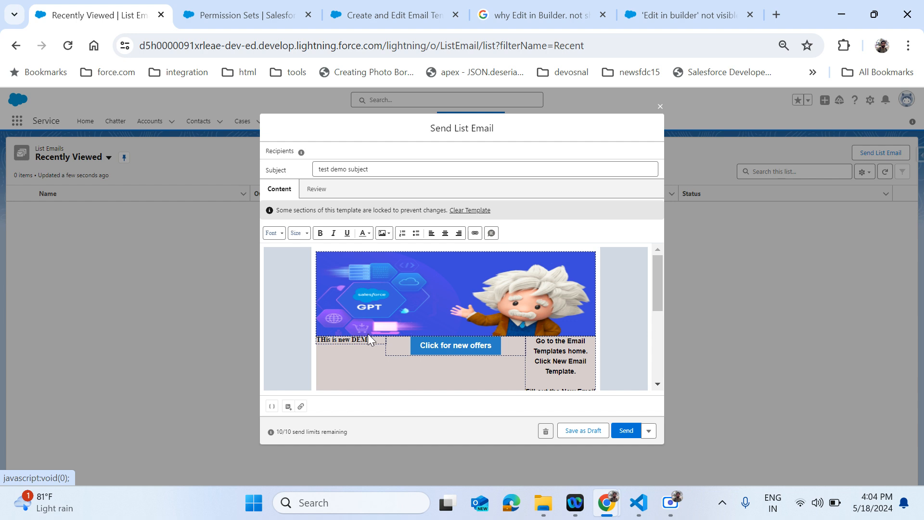
{"action": "scroll", "coordinate": [640, 288], "scroll_direction": "down", "scroll_amount": 1}
{"action": "scroll", "coordinate": [640, 288], "scroll_direction": "up", "scroll_amount": 1}
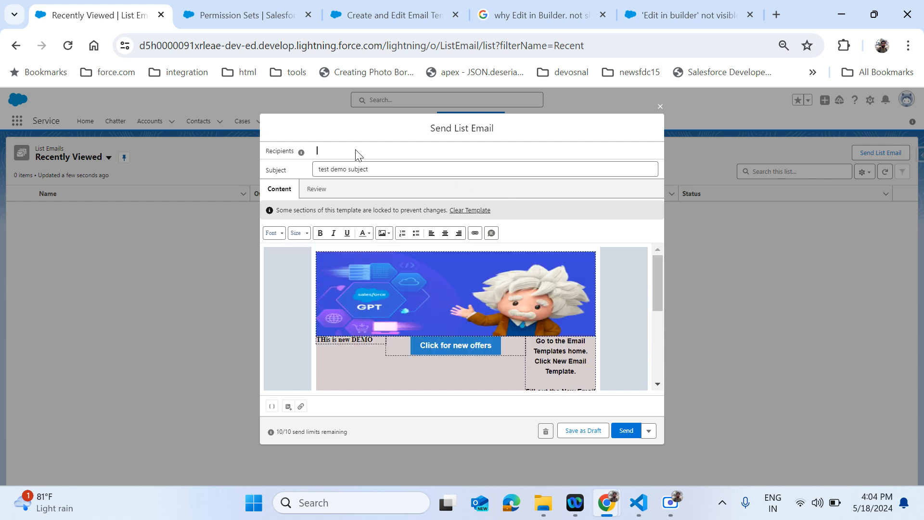
{"action": "scroll", "coordinate": [631, 253], "scroll_direction": "down", "scroll_amount": 5}
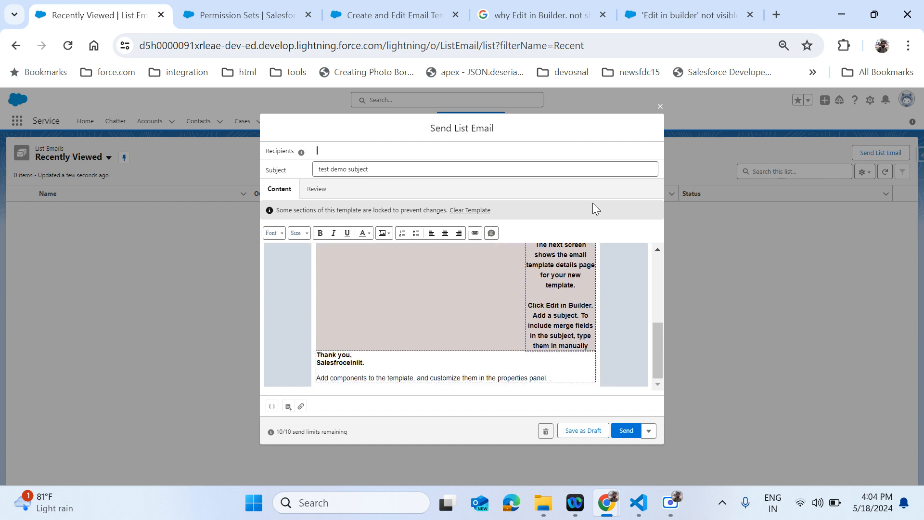
{"action": "left_click_drag", "start_coordinate": [662, 334], "coordinate": [652, 248]}
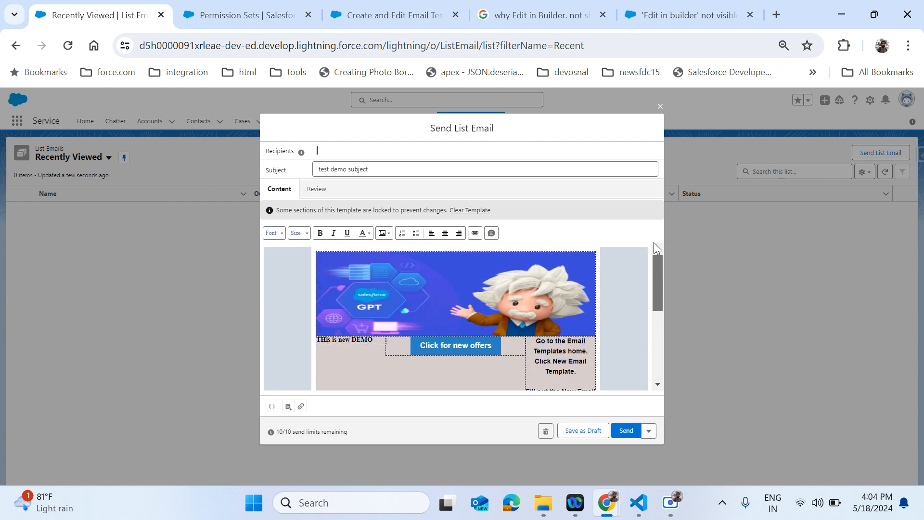
{"action": "left_click", "coordinate": [344, 146]}
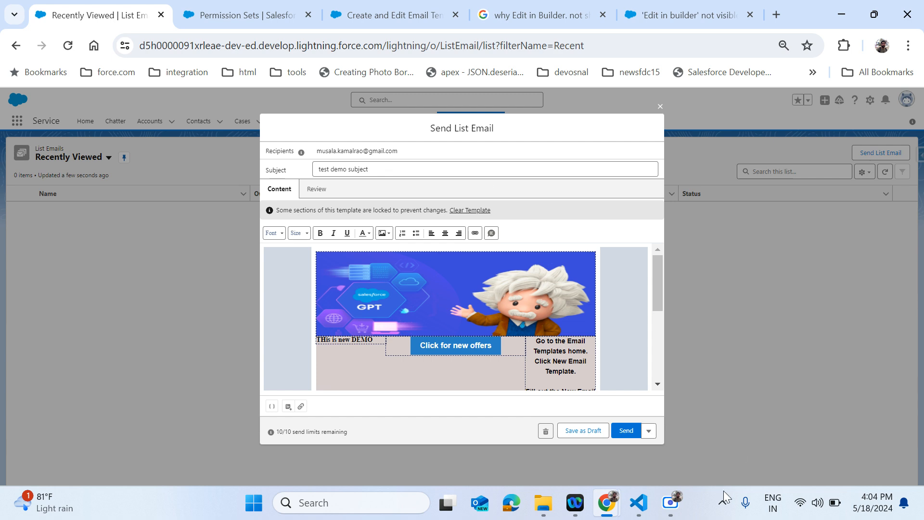
{"action": "left_click", "coordinate": [625, 436]}
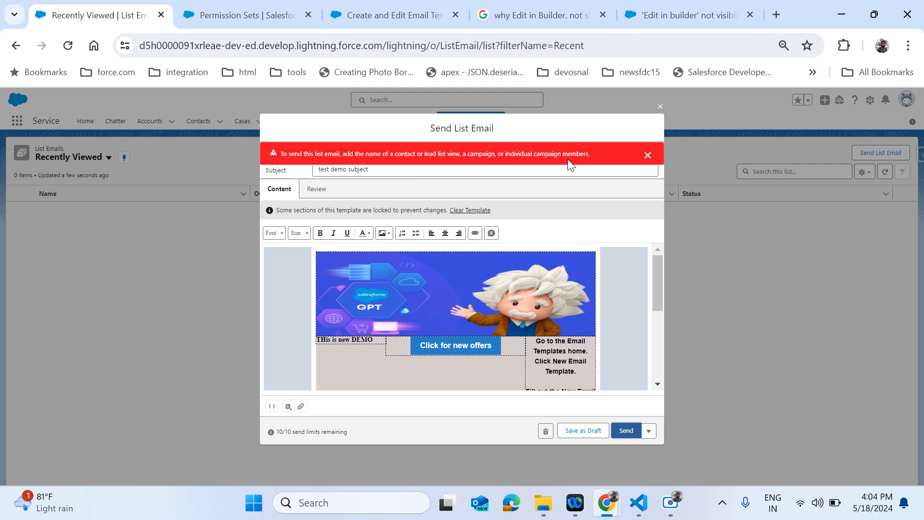
{"action": "left_click", "coordinate": [648, 154]}
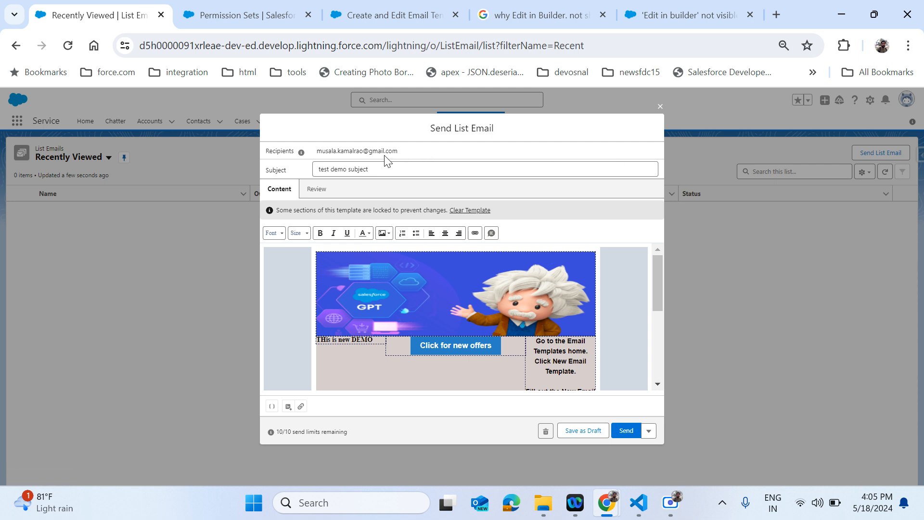
{"action": "triple_click", "coordinate": [399, 153]}
{"action": "key", "text": "BackSpace"}
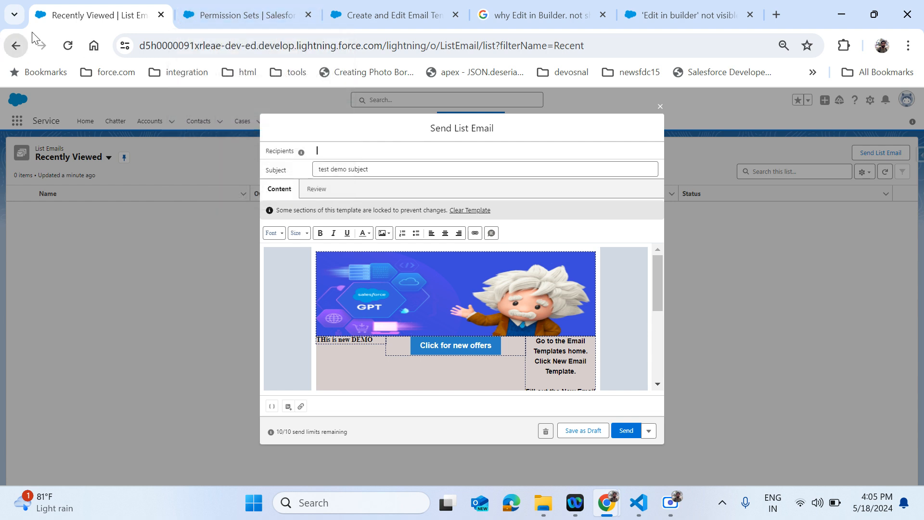
- In a new tab, show the All Contacts list view and start a new contact
{"action": "middle_click", "coordinate": [15, 45]}
{"action": "left_click", "coordinate": [207, 14]}
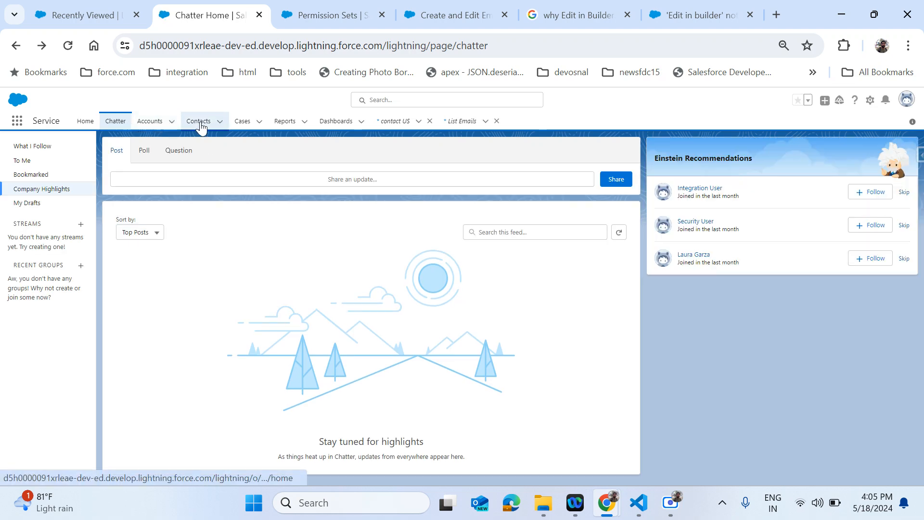
{"action": "left_click", "coordinate": [201, 126]}
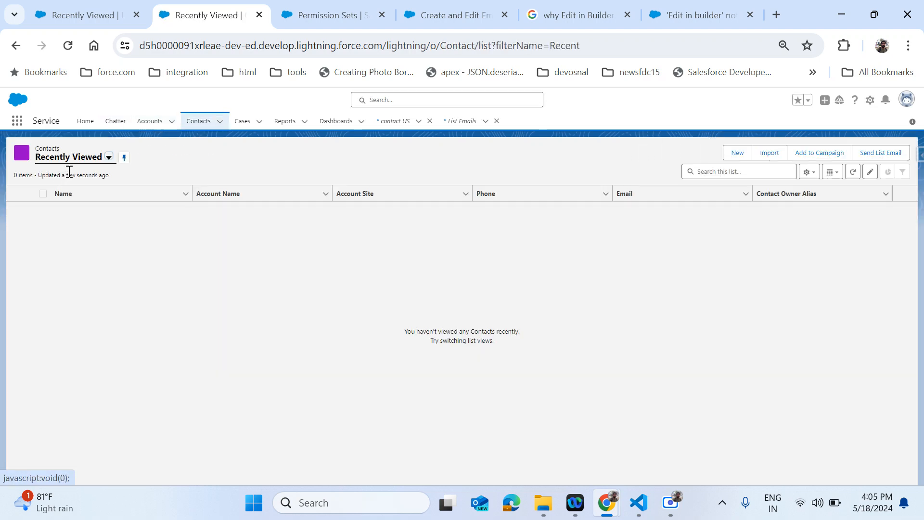
{"action": "left_click", "coordinate": [82, 165]}
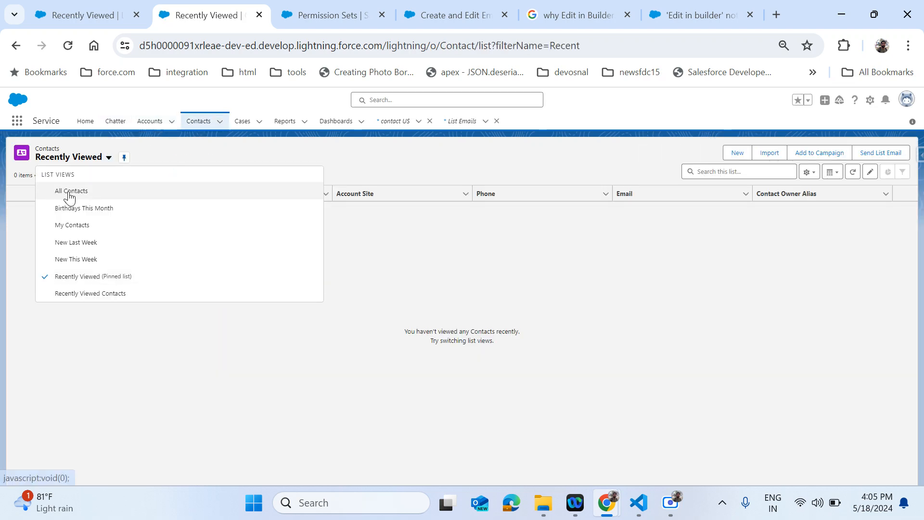
{"action": "left_click", "coordinate": [70, 192]}
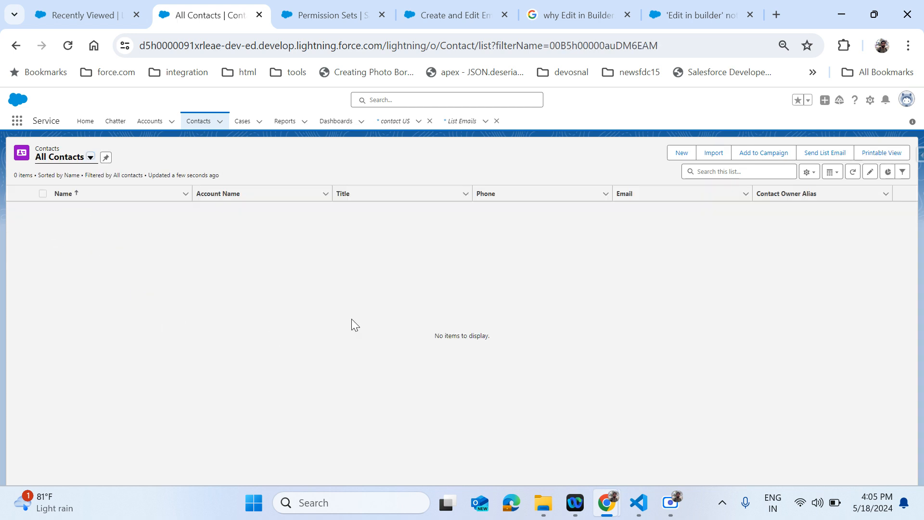
{"action": "left_click", "coordinate": [682, 153]}
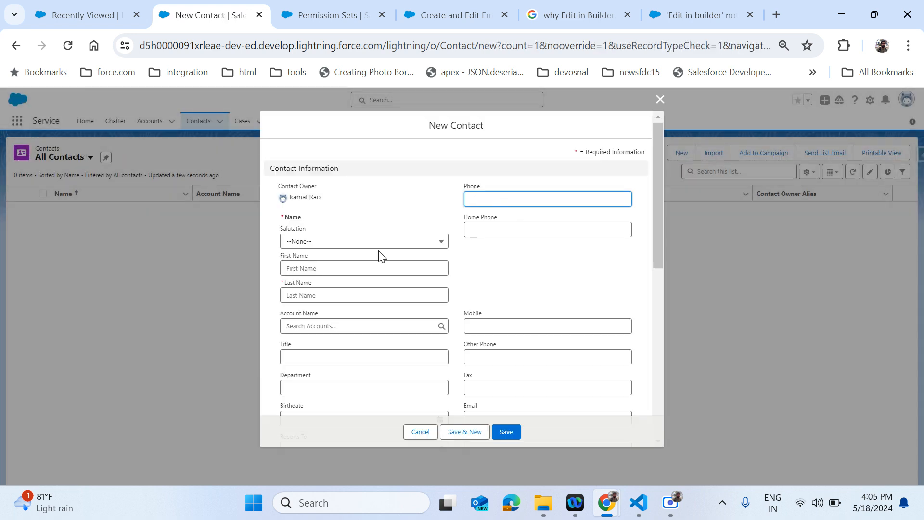
- Enter the new contact's first name and last name
{"action": "left_click", "coordinate": [326, 271]}
{"action": "left_click", "coordinate": [320, 294]}
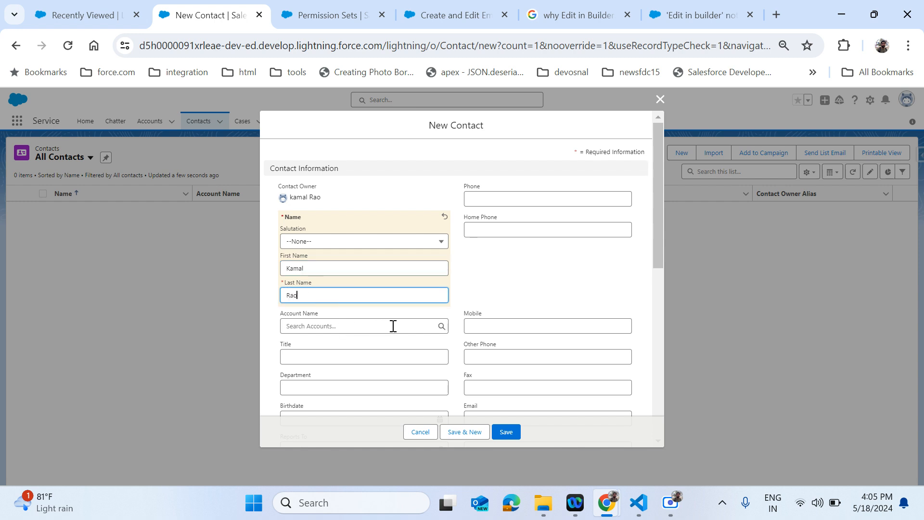
{"action": "left_click", "coordinate": [537, 262]}
{"action": "scroll", "coordinate": [538, 263], "scroll_direction": "down", "scroll_amount": 3}
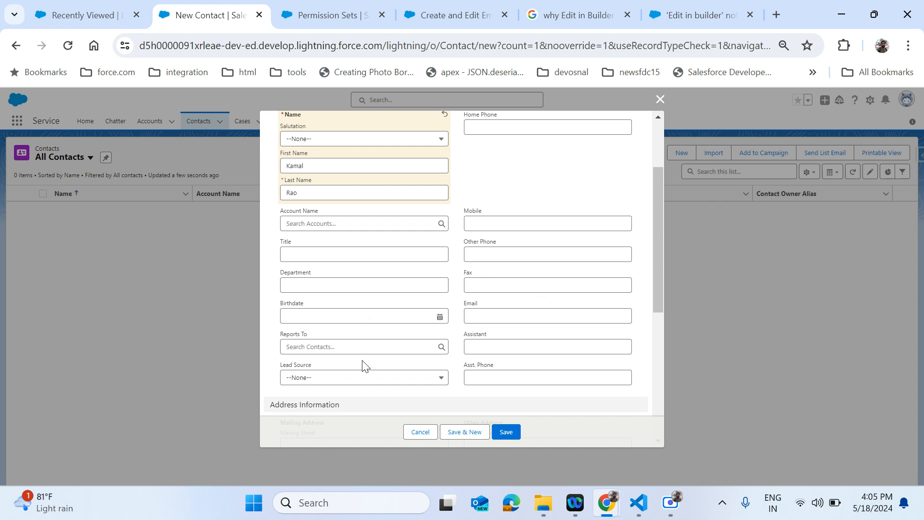
{"action": "scroll", "coordinate": [363, 366], "scroll_direction": "down", "scroll_amount": 1}
{"action": "scroll", "coordinate": [363, 366], "scroll_direction": "up", "scroll_amount": 1}
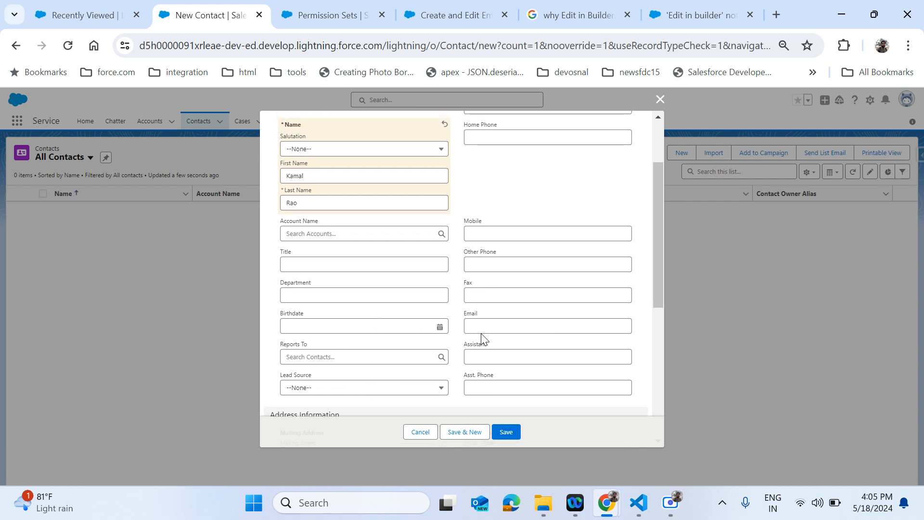
- Fill in the contact's Gmail e-mail address and save the record
{"action": "left_click", "coordinate": [500, 318]}
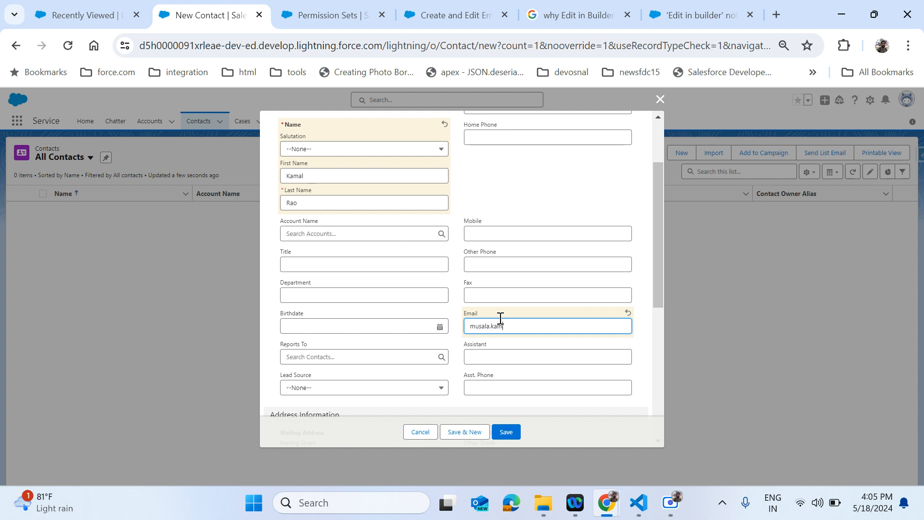
{"action": "left_click", "coordinate": [570, 198]}
{"action": "scroll", "coordinate": [571, 201], "scroll_direction": "up", "scroll_amount": 2}
{"action": "scroll", "coordinate": [628, 203], "scroll_direction": "down", "scroll_amount": 3}
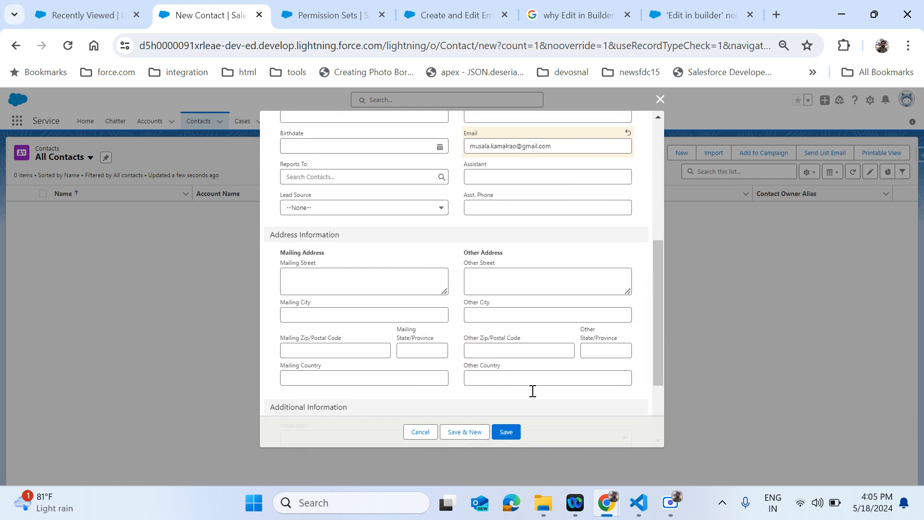
{"action": "left_click", "coordinate": [509, 435]}
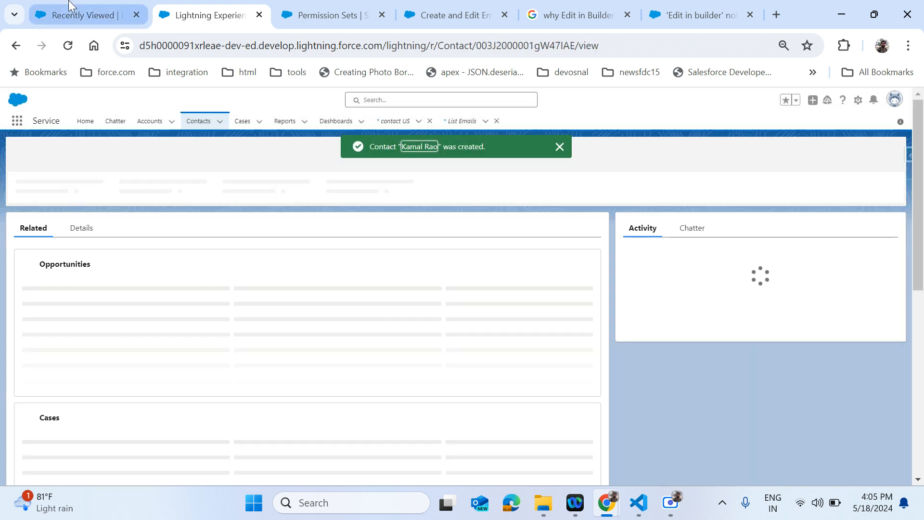
- Check the list email draft's empty recipients field, then return to the new contact's record
{"action": "left_click", "coordinate": [79, 15]}
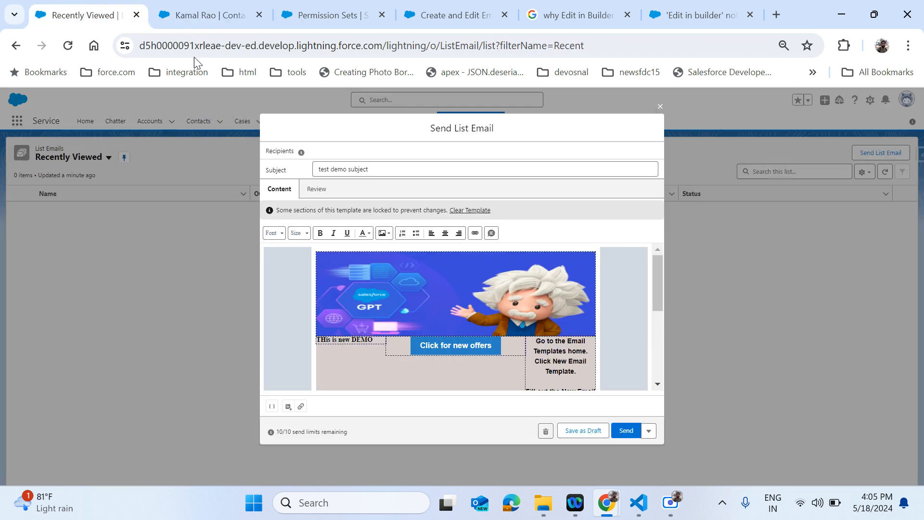
{"action": "left_click", "coordinate": [344, 155]}
{"action": "left_click", "coordinate": [241, 17]}
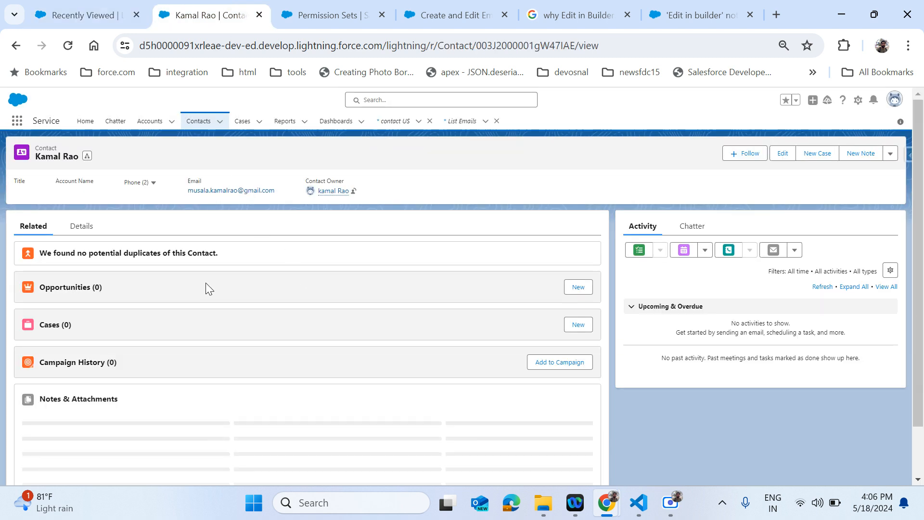
- Start an email to the contact from Activity and delete its default body and signature
{"action": "left_click", "coordinate": [780, 250]}
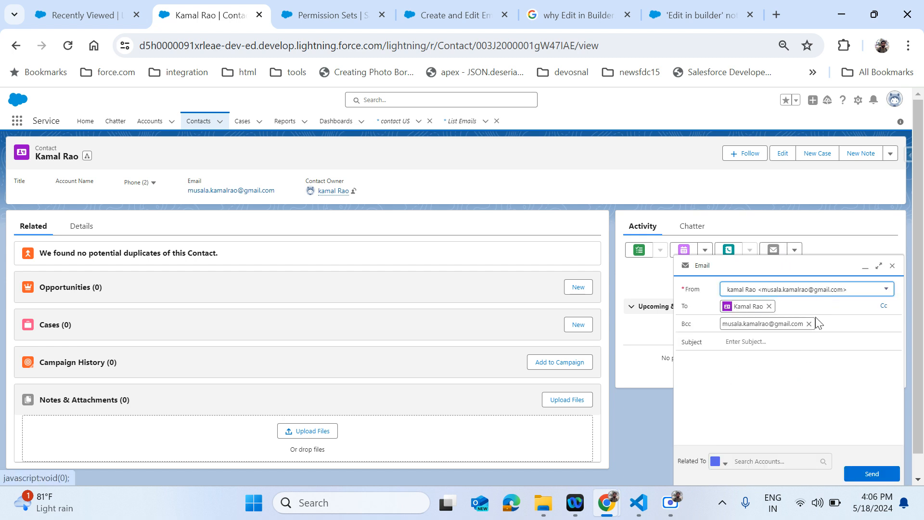
{"action": "left_click", "coordinate": [806, 404]}
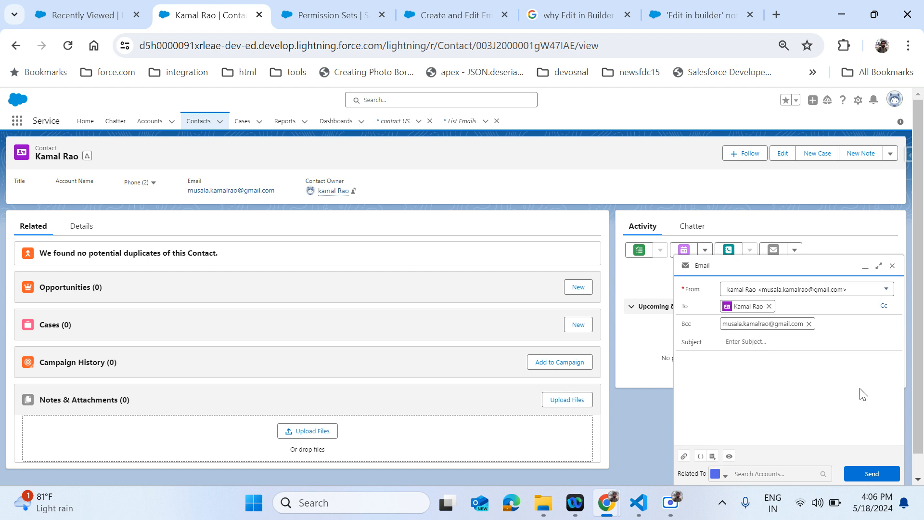
{"action": "scroll", "coordinate": [831, 416], "scroll_direction": "down", "scroll_amount": 2}
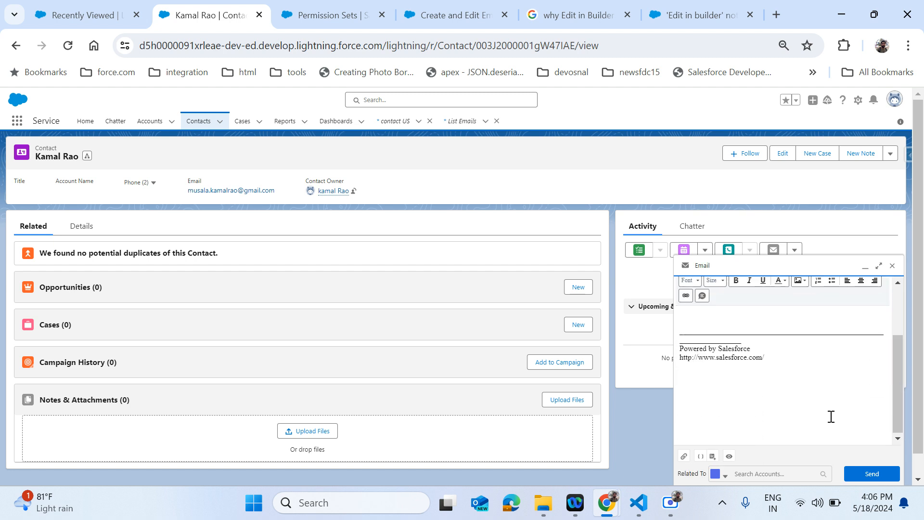
{"action": "key", "text": "ctrl+a"}
{"action": "key", "text": "BackSpace"}
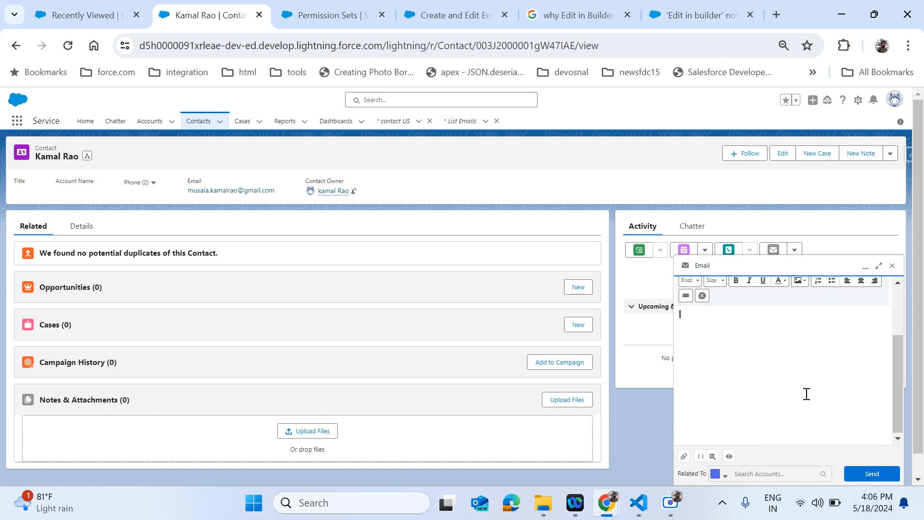
{"action": "scroll", "coordinate": [730, 376], "scroll_direction": "down", "scroll_amount": 1}
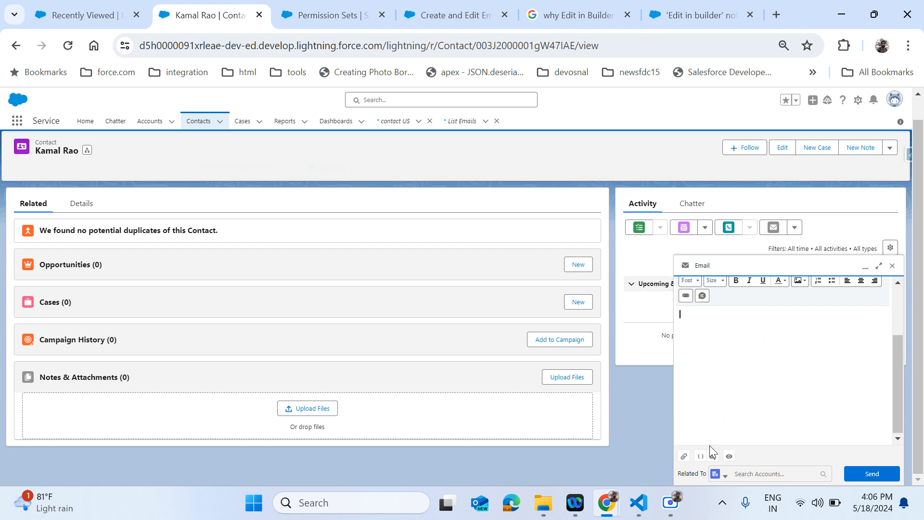
- Insert the contact US template and send the email to the contact
{"action": "left_click", "coordinate": [713, 455]}
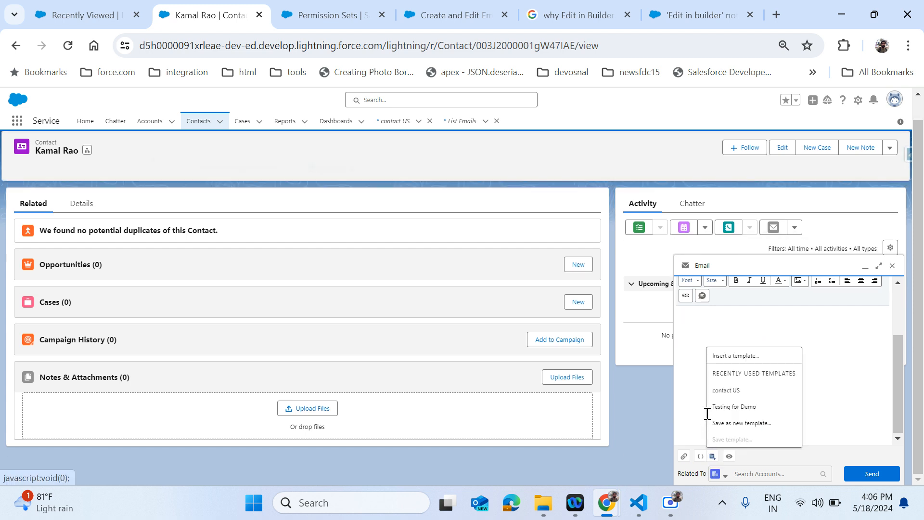
{"action": "left_click", "coordinate": [755, 390]}
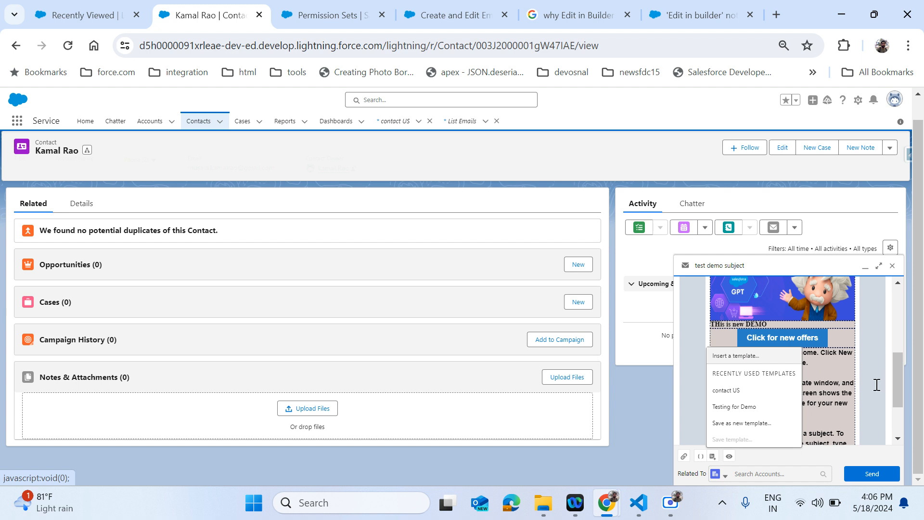
{"action": "scroll", "coordinate": [876, 383], "scroll_direction": "up", "scroll_amount": 5}
{"action": "left_click", "coordinate": [873, 475]}
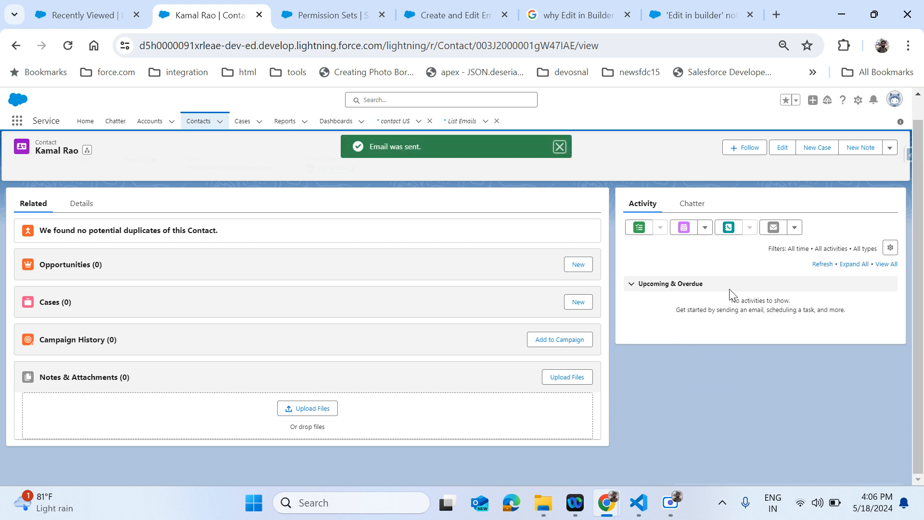
{"action": "key", "text": "ctrl+t"}
- Load Gmail in the new tab and bring its inbox up
{"action": "type", "text": "g"}
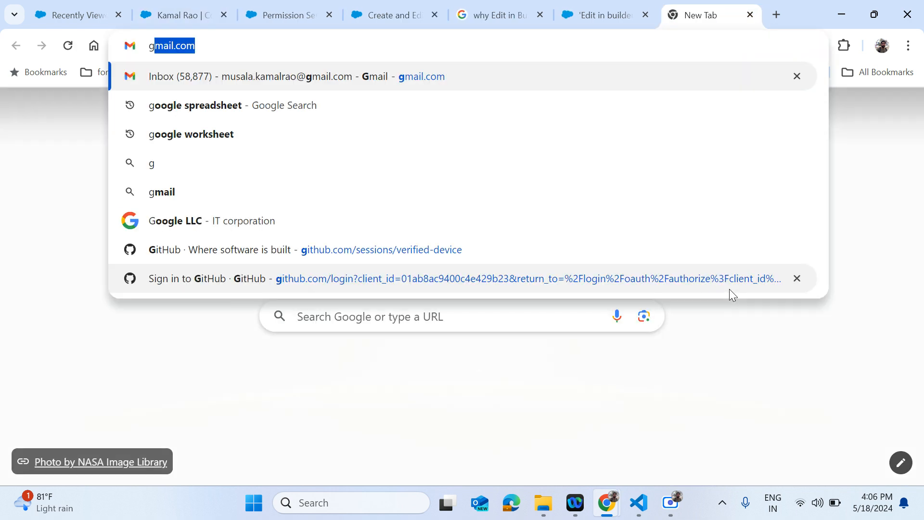
{"action": "key", "text": "Return"}
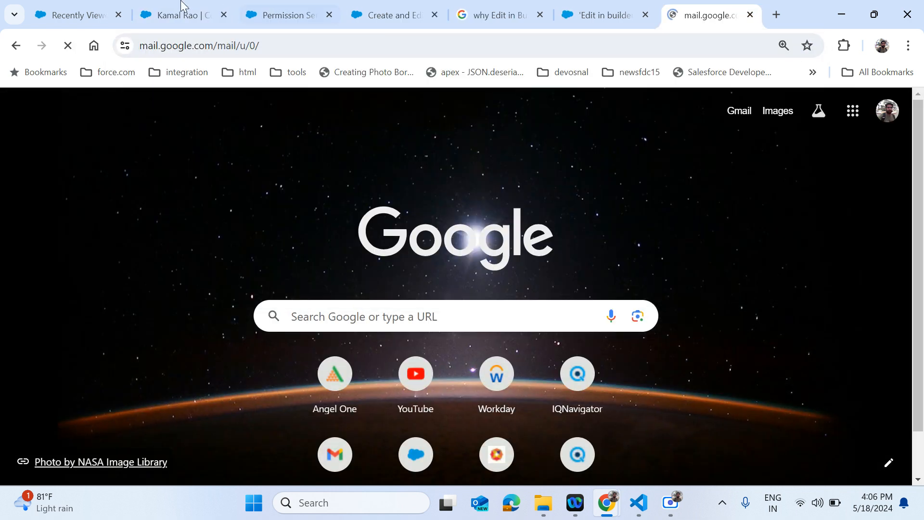
{"action": "left_click", "coordinate": [183, 7]}
{"action": "left_click", "coordinate": [126, 9]}
{"action": "left_click", "coordinate": [154, 7]}
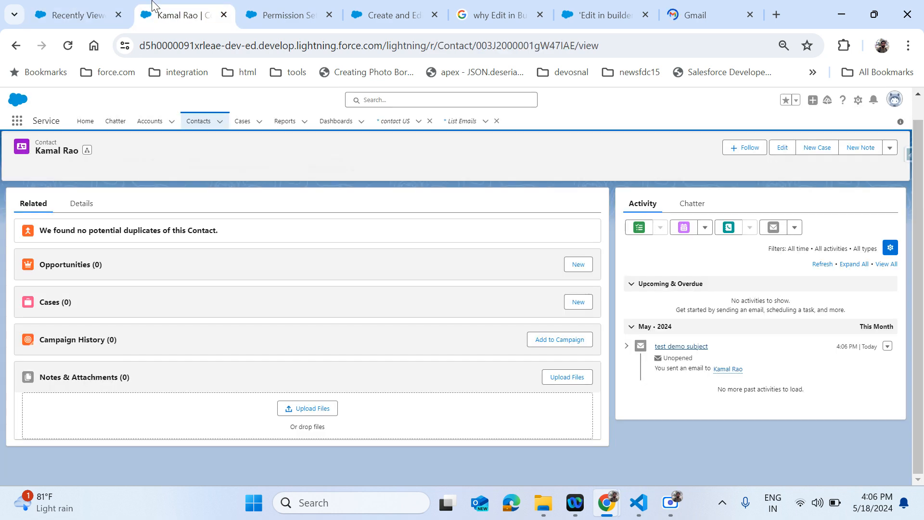
{"action": "left_click", "coordinate": [714, 7]}
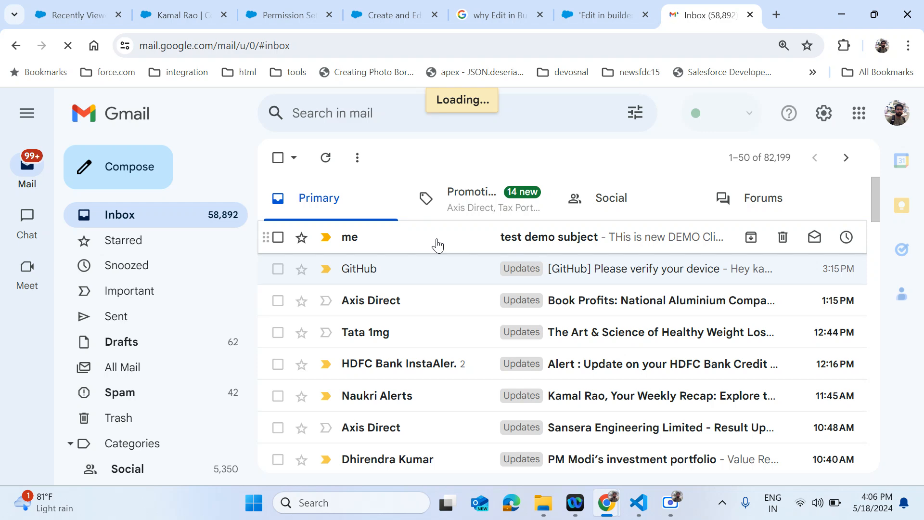
- Open the 'test demo subject' email, review its GPT banner body, and follow 'Click for new offers'
{"action": "left_click", "coordinate": [436, 242]}
{"action": "scroll", "coordinate": [485, 322], "scroll_direction": "down", "scroll_amount": 3}
{"action": "scroll", "coordinate": [485, 324], "scroll_direction": "down", "scroll_amount": 8}
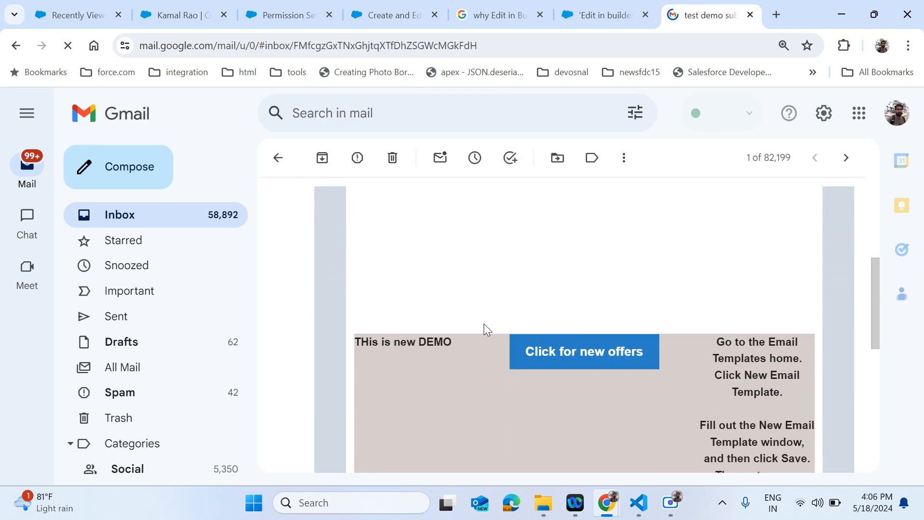
{"action": "scroll", "coordinate": [484, 324], "scroll_direction": "down", "scroll_amount": 3}
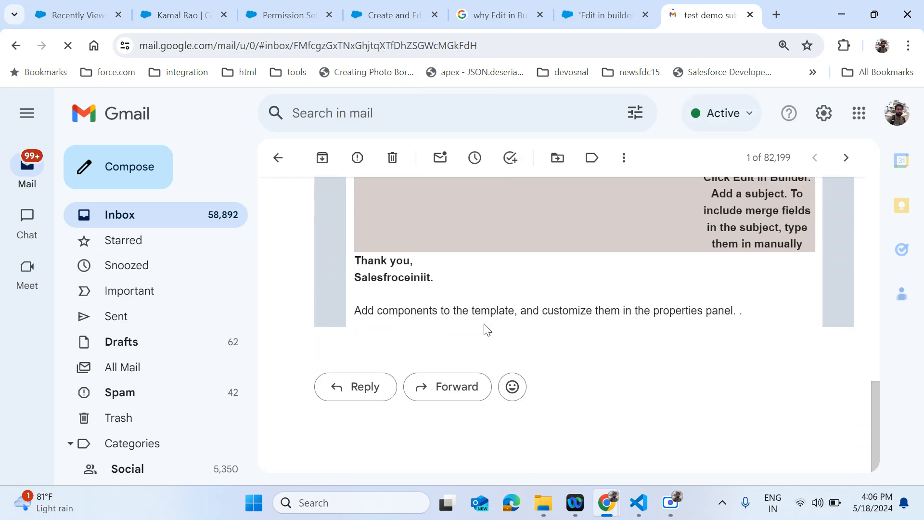
{"action": "scroll", "coordinate": [483, 323], "scroll_direction": "up", "scroll_amount": 10}
{"action": "scroll", "coordinate": [483, 323], "scroll_direction": "down", "scroll_amount": 1}
{"action": "scroll", "coordinate": [483, 325], "scroll_direction": "down", "scroll_amount": 5}
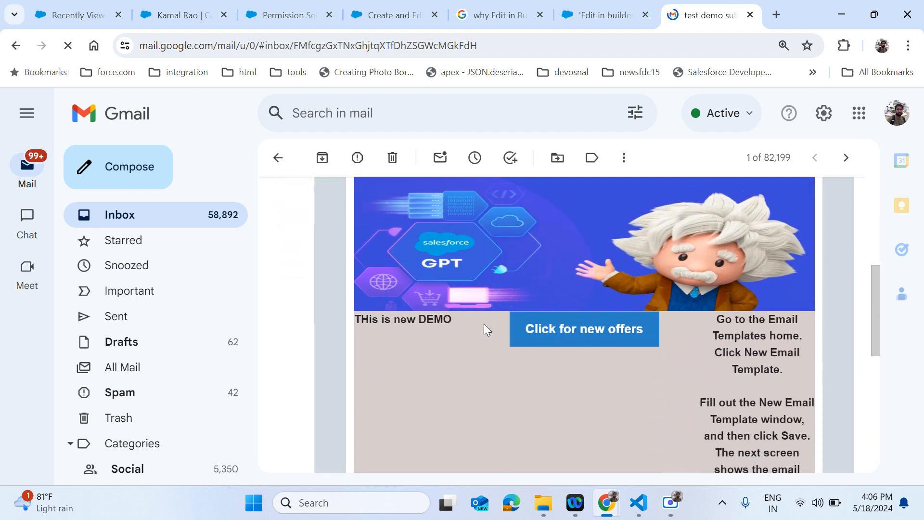
{"action": "scroll", "coordinate": [483, 323], "scroll_direction": "down", "scroll_amount": 3}
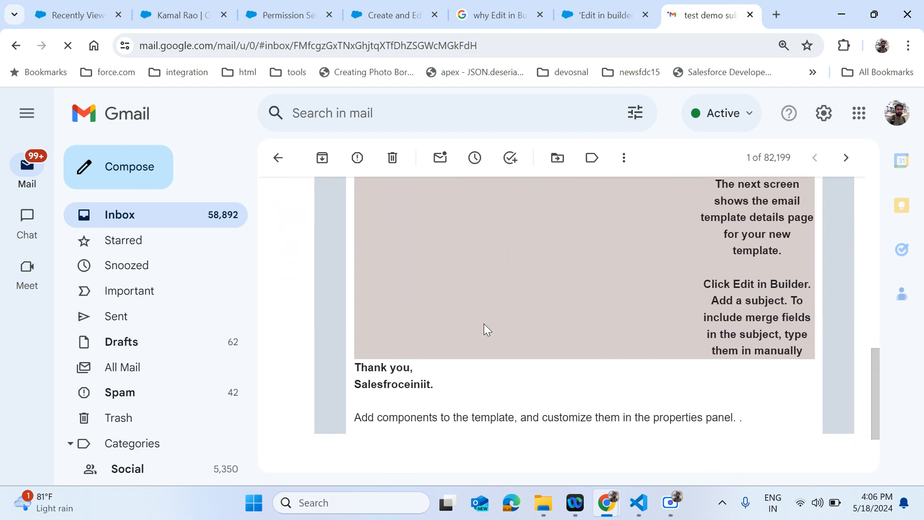
{"action": "scroll", "coordinate": [483, 323], "scroll_direction": "up", "scroll_amount": 8}
{"action": "scroll", "coordinate": [484, 323], "scroll_direction": "down", "scroll_amount": 4}
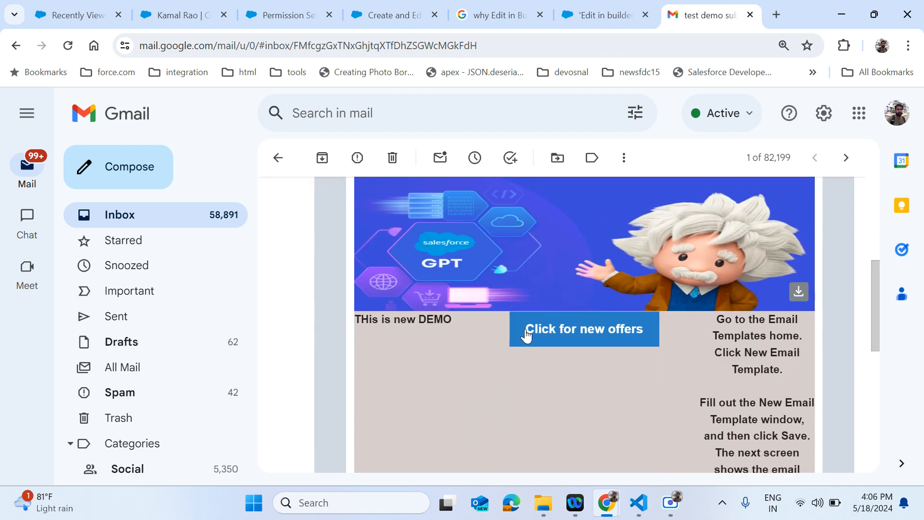
{"action": "left_click", "coordinate": [573, 343]}
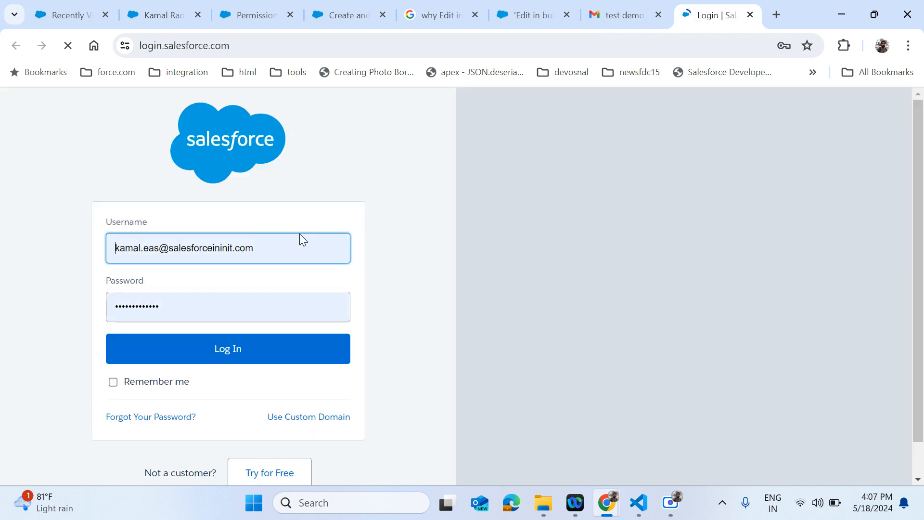
- Close the Login | Salesforce tab and return to the contact's record tab
{"action": "left_click", "coordinate": [750, 15]}
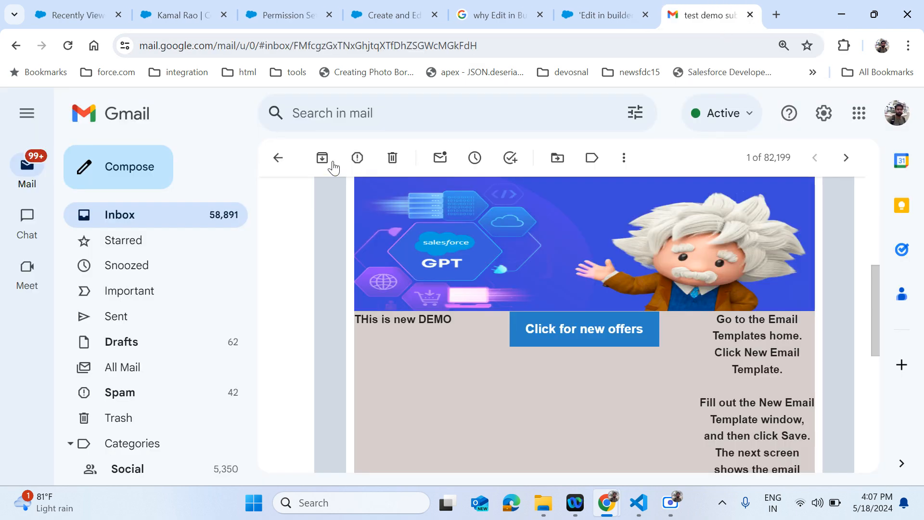
{"action": "left_click", "coordinate": [88, 6]}
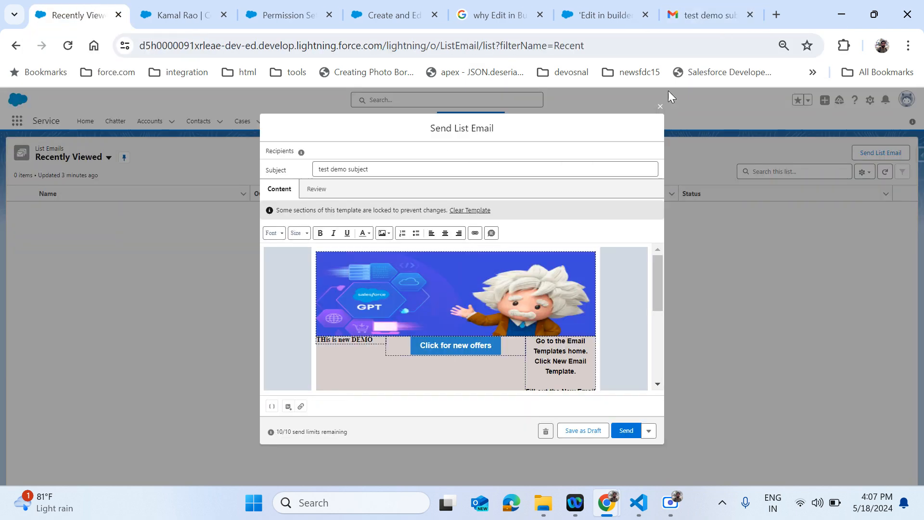
{"action": "left_click", "coordinate": [198, 8]}
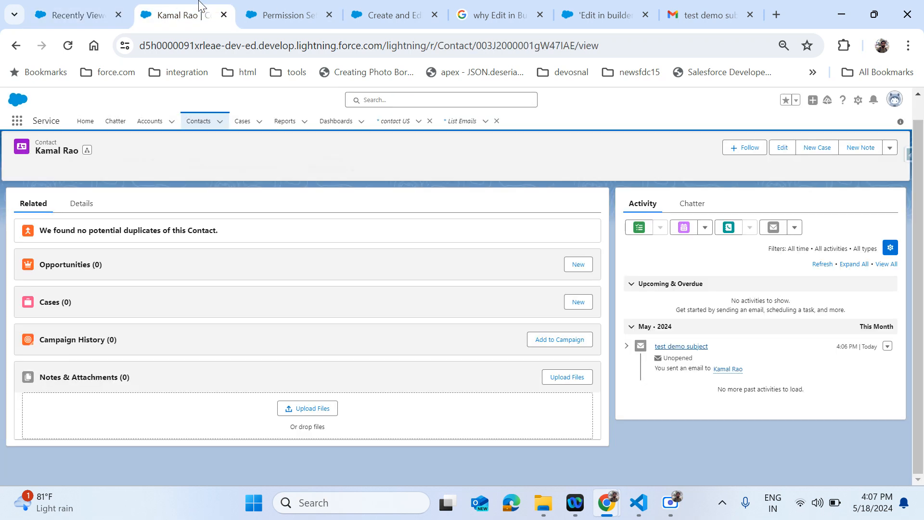